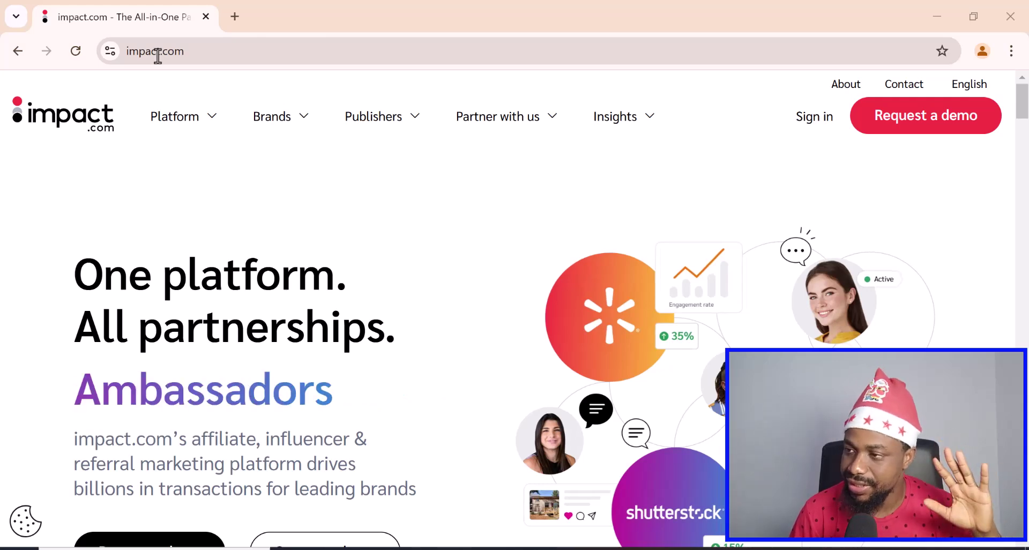
- Browse the impact.com home page, then bring up the Publishers dropdown of publisher types
scroll(304, 331, "down", 3)
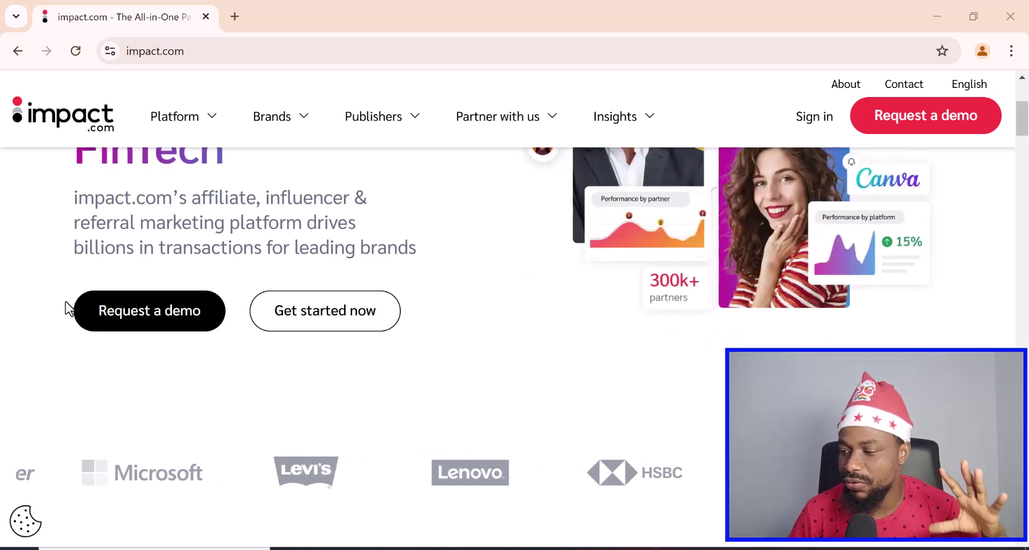
scroll(336, 374, "down", 5)
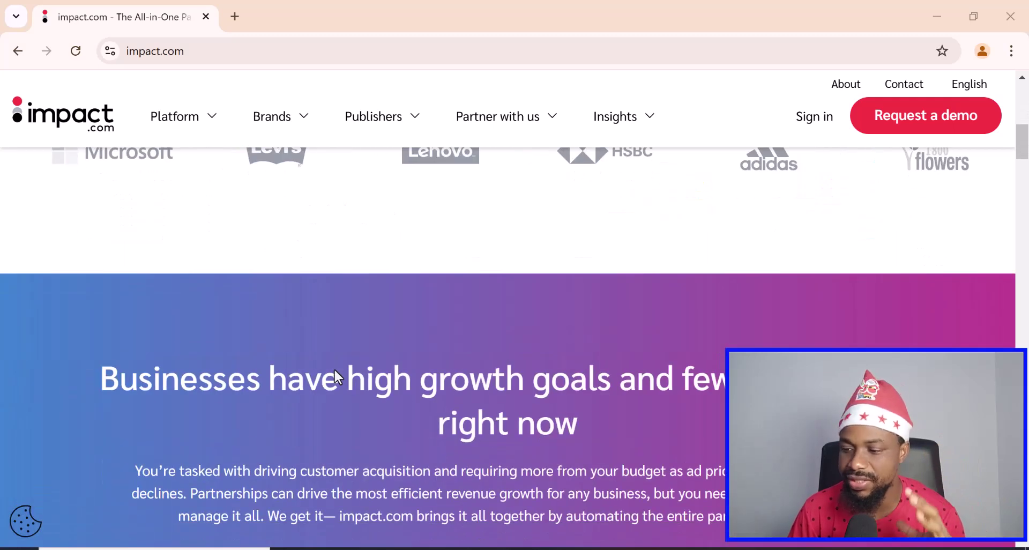
scroll(336, 333, "up", 5)
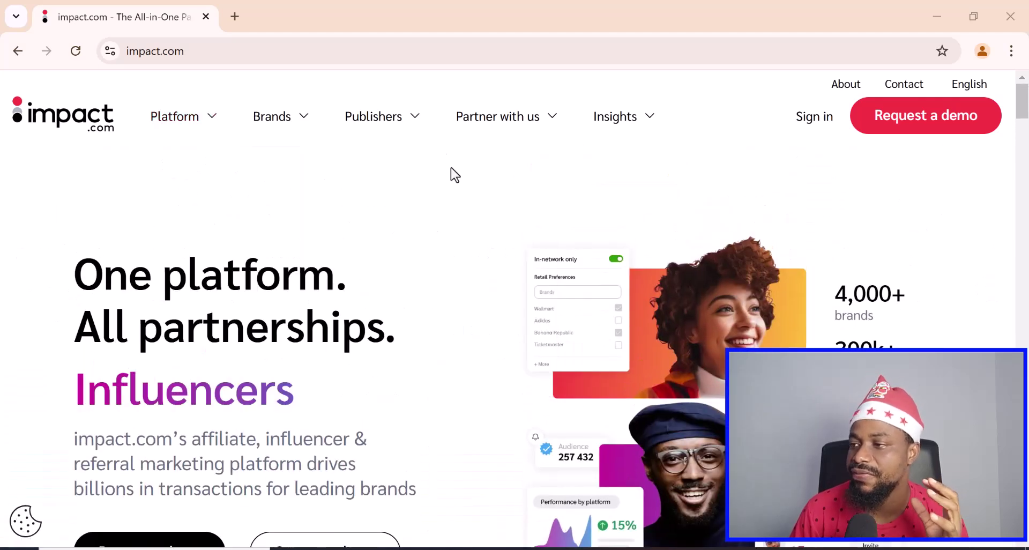
mouse_move(361, 131)
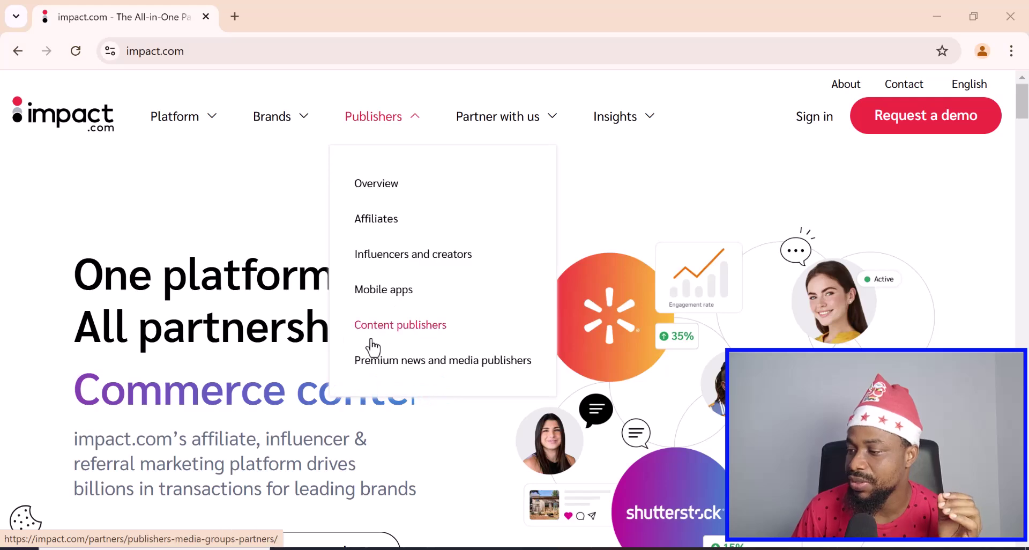
- Open the Affiliates page and scroll to the 'Discover impact.com's marketplace for affiliates' section
left_click(376, 219)
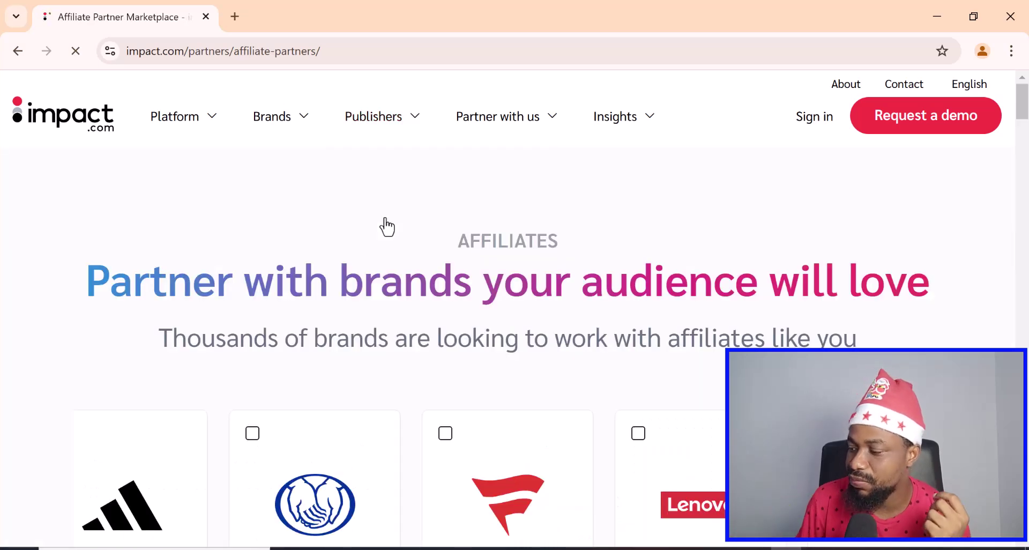
scroll(458, 301, "down", 3)
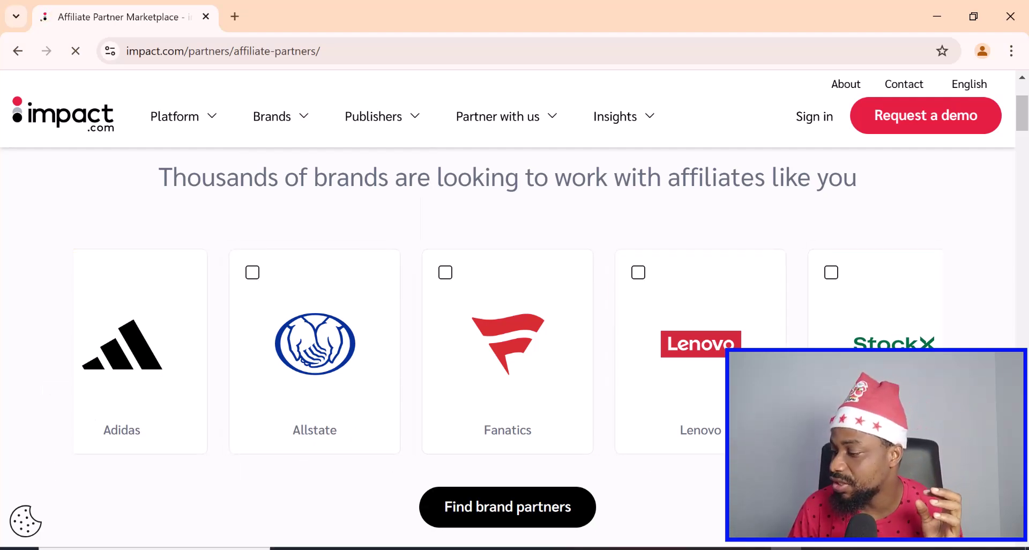
scroll(503, 437, "down", 2)
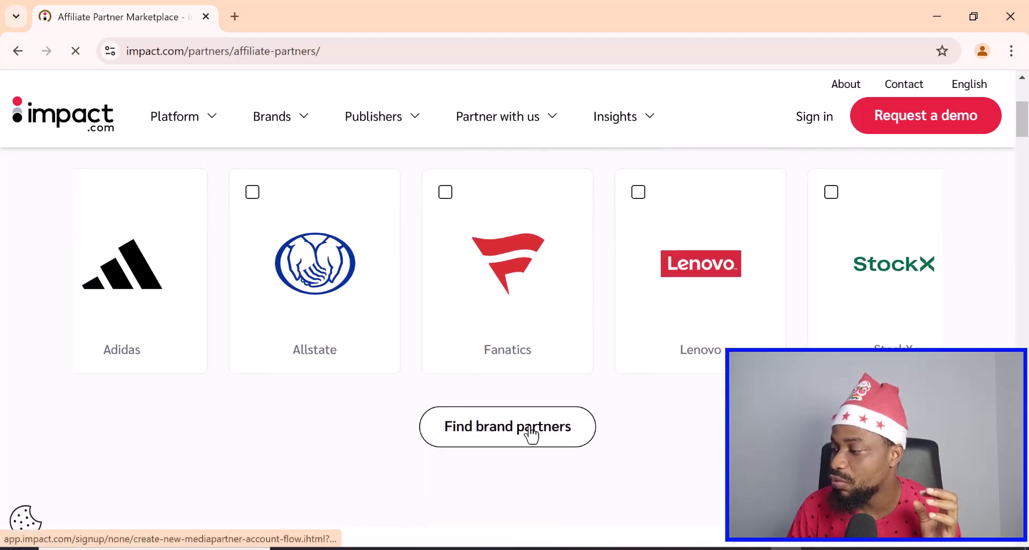
scroll(528, 428, "down", 7)
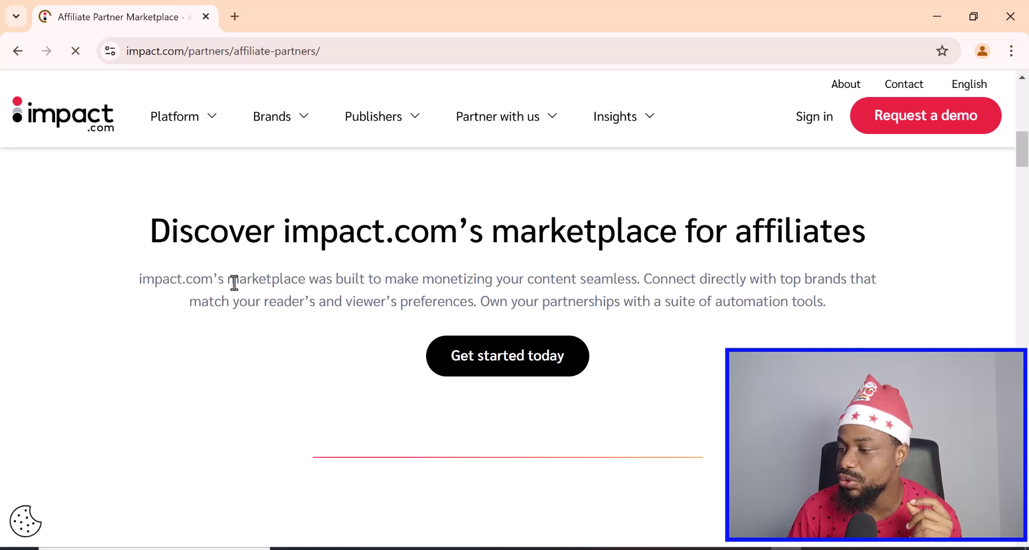
- Go to the 'Get started today' sign-up page and look over its options
left_click(503, 370)
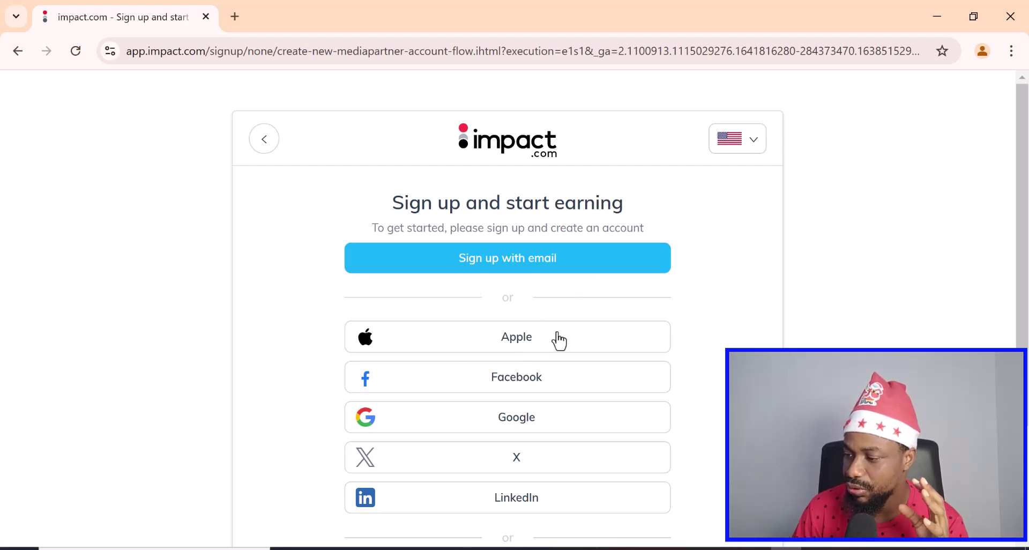
scroll(531, 338, "down", 2)
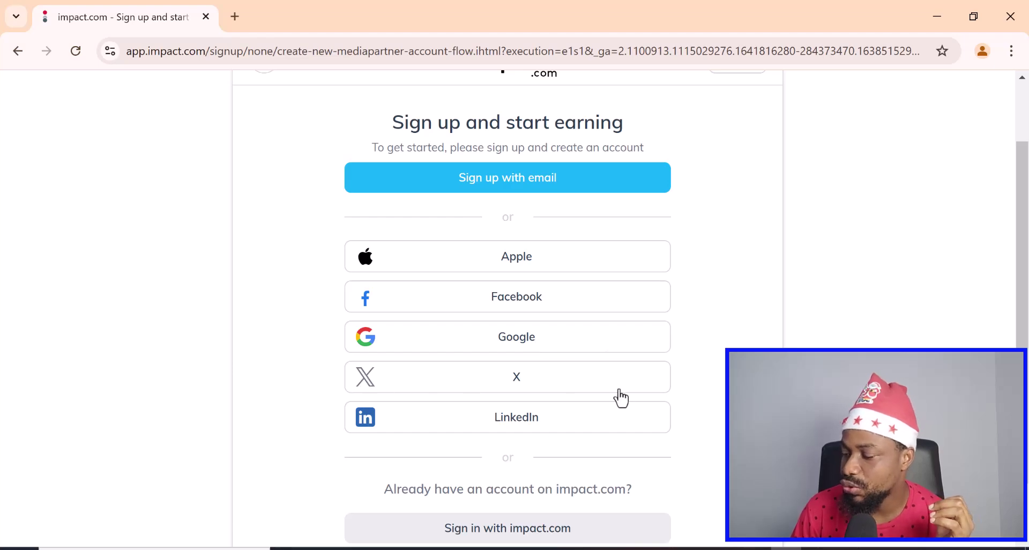
scroll(544, 426, "down", 1)
scroll(542, 418, "up", 3)
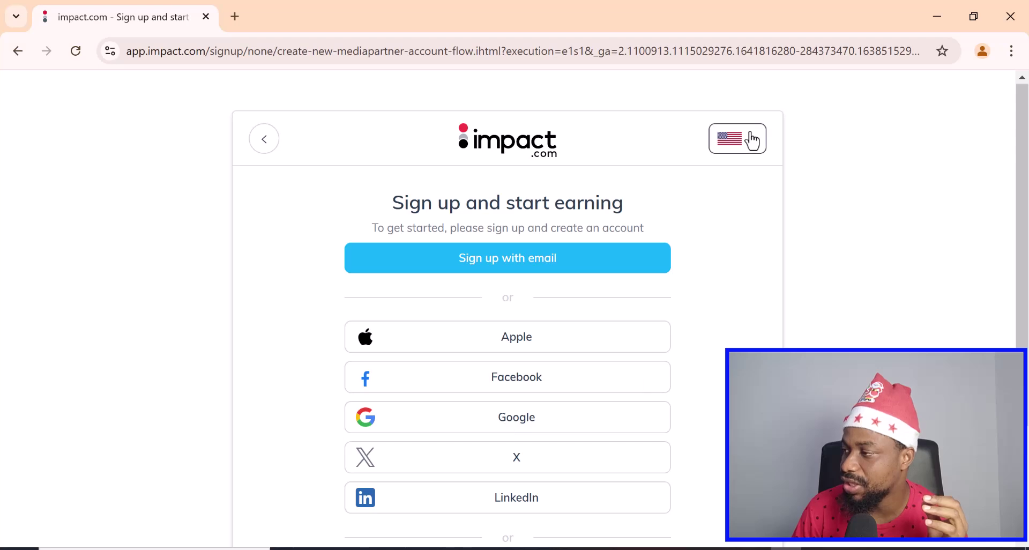
- Check the language list and close it, leaving the sign-up page language unchanged
left_click(752, 153)
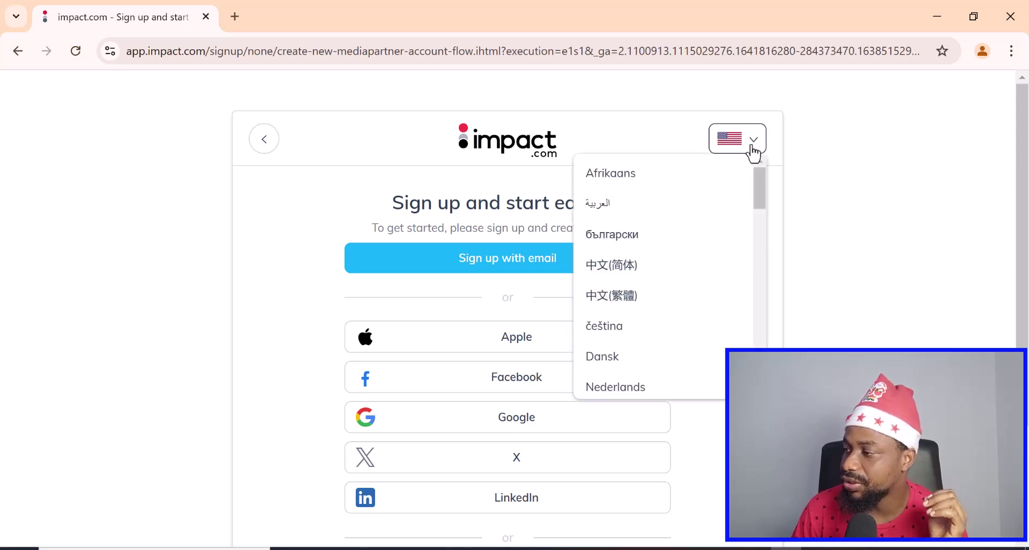
scroll(679, 250, "down", 6)
scroll(680, 250, "down", 3)
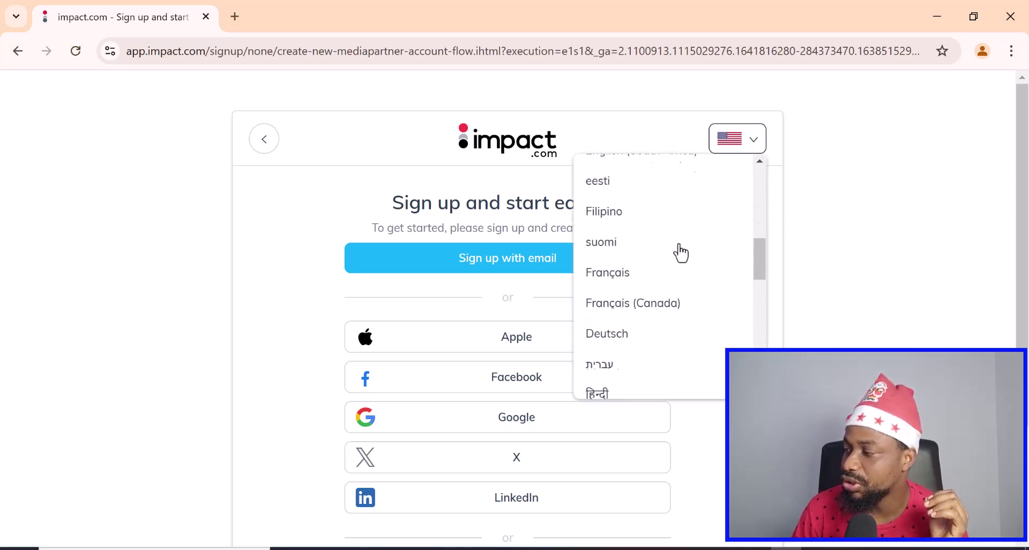
scroll(737, 161, "up", 5)
left_click(731, 146)
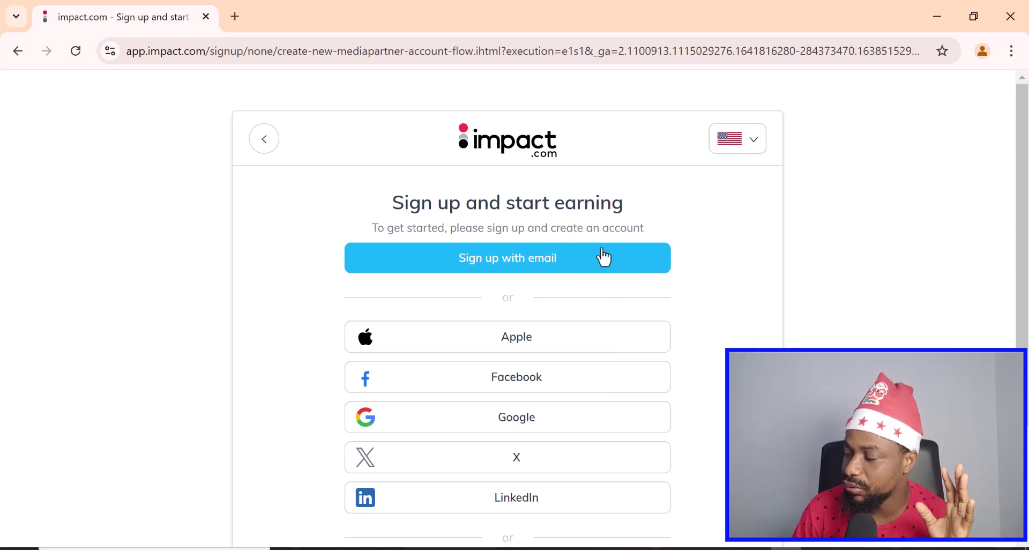
scroll(568, 256, "down", 3)
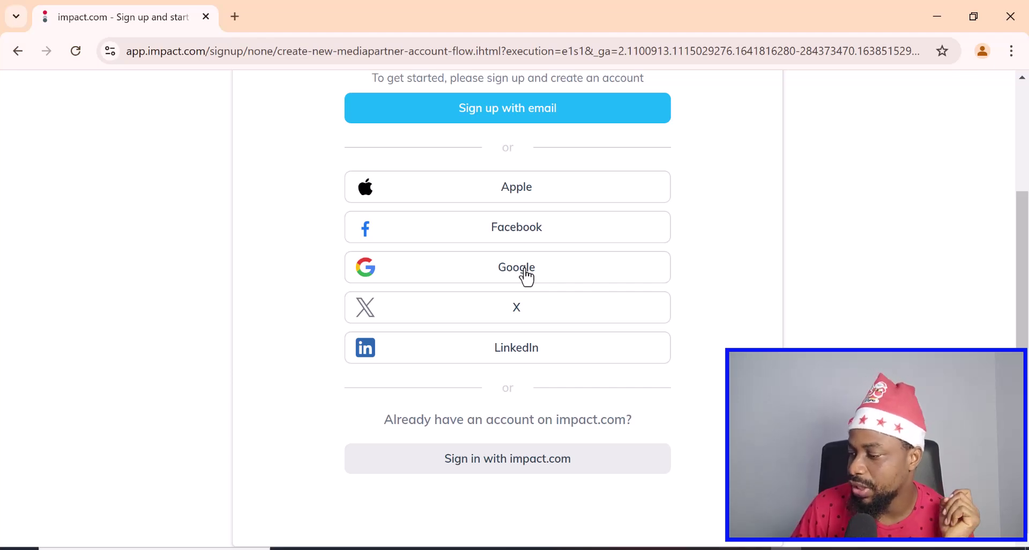
scroll(530, 300, "up", 3)
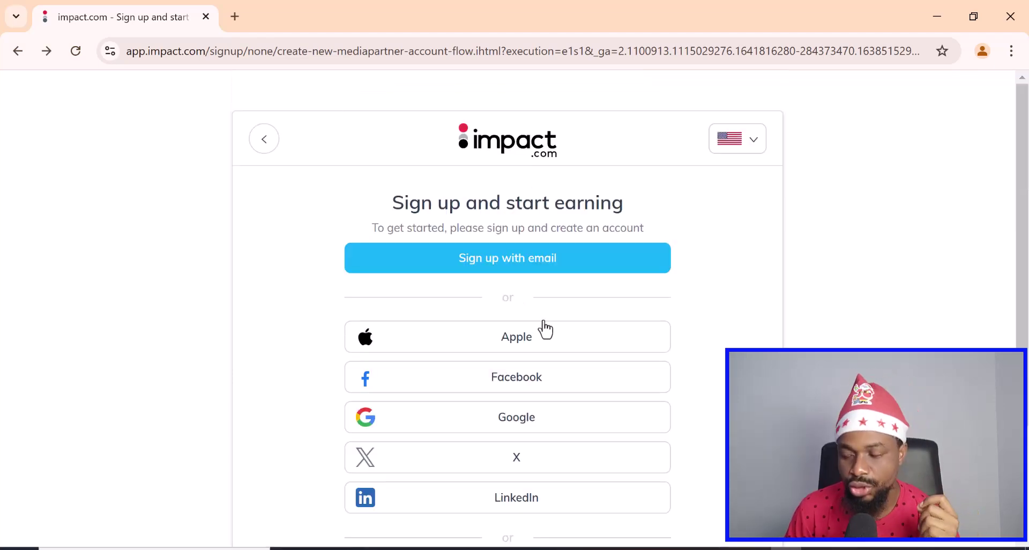
- Choose email sign-up and fill in first name, last name and a username
left_click(489, 265)
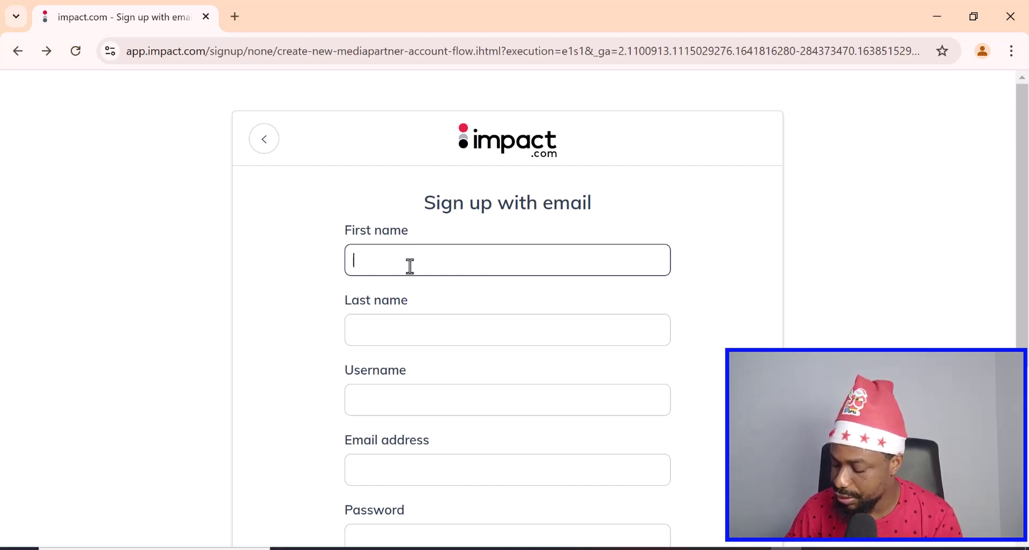
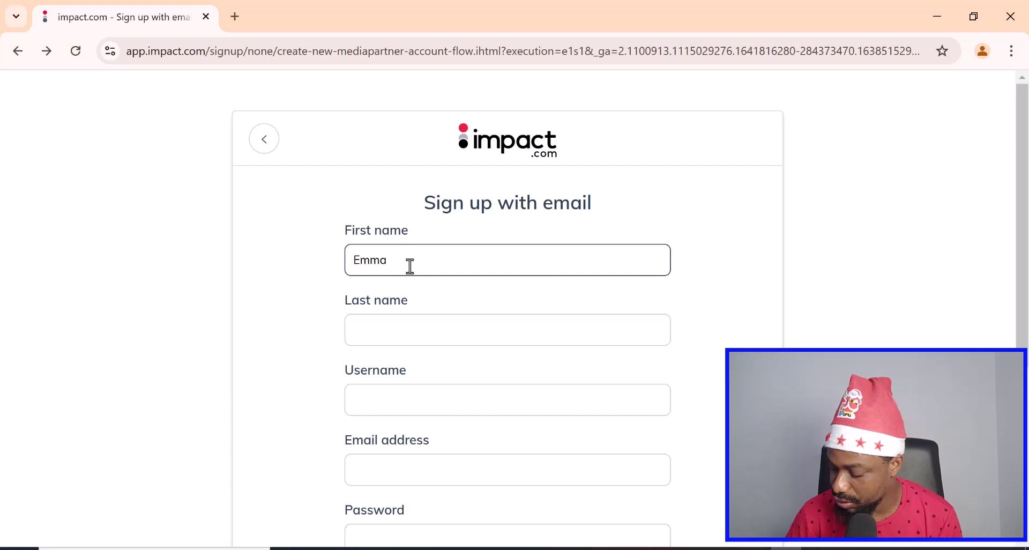
left_click(395, 326)
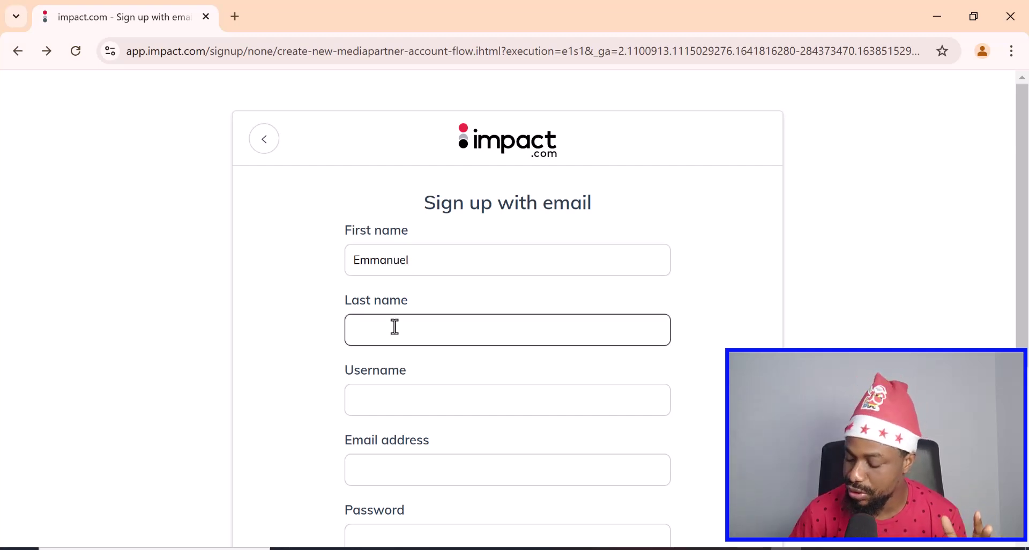
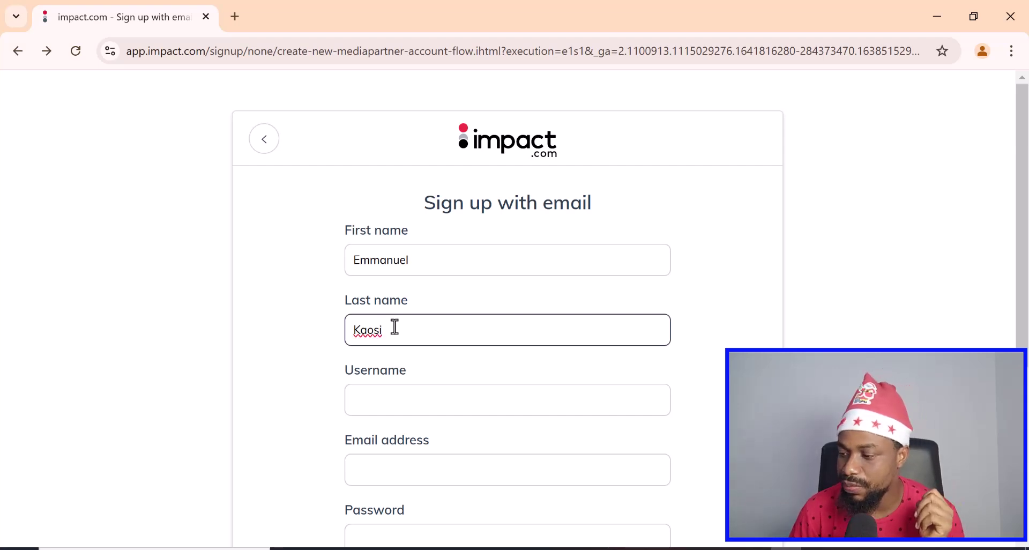
left_click(409, 407)
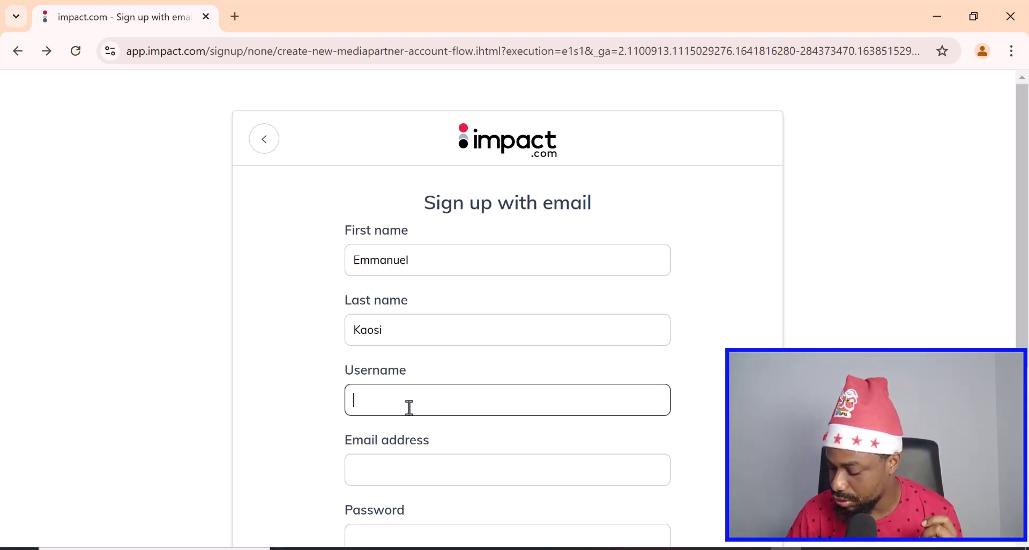
type("you")
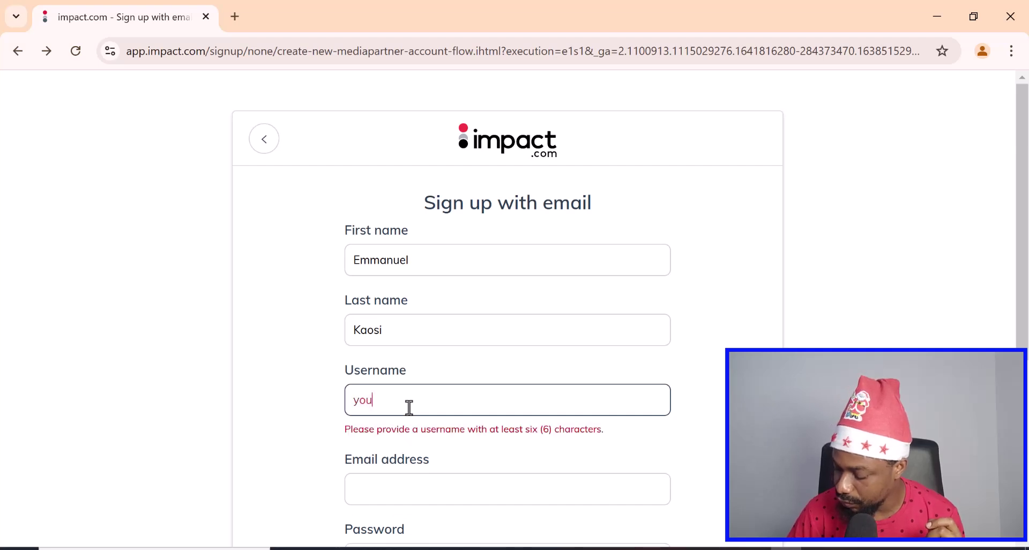
type("rfriend")
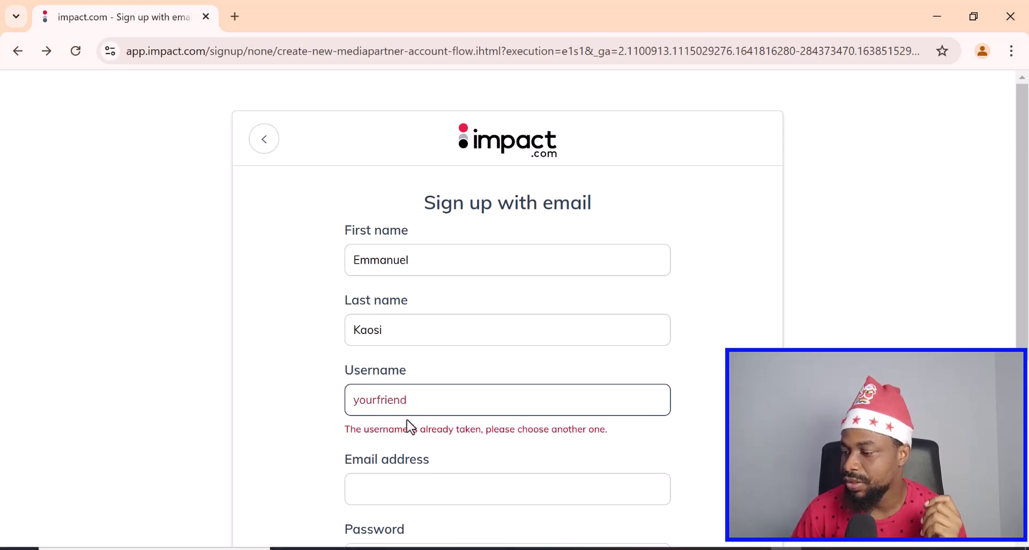
scroll(408, 415, "down", 1)
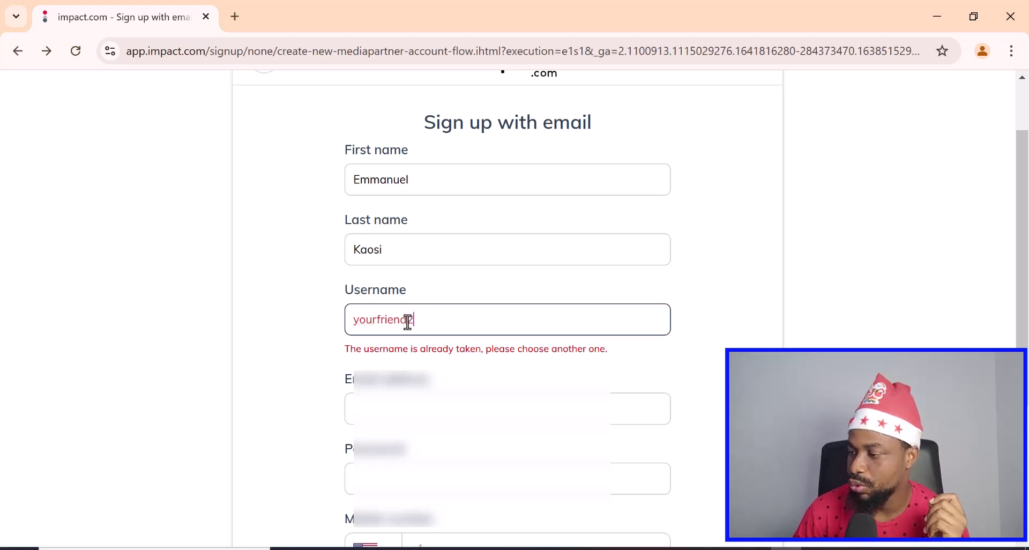
left_click(392, 407)
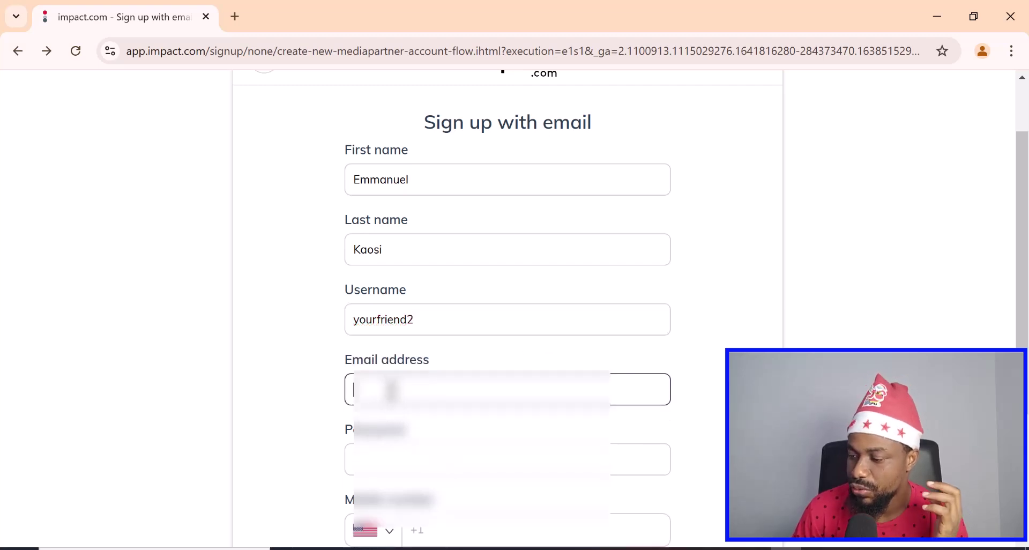
- Paste the copied email address into the email field and enter the account password
right_click(391, 391)
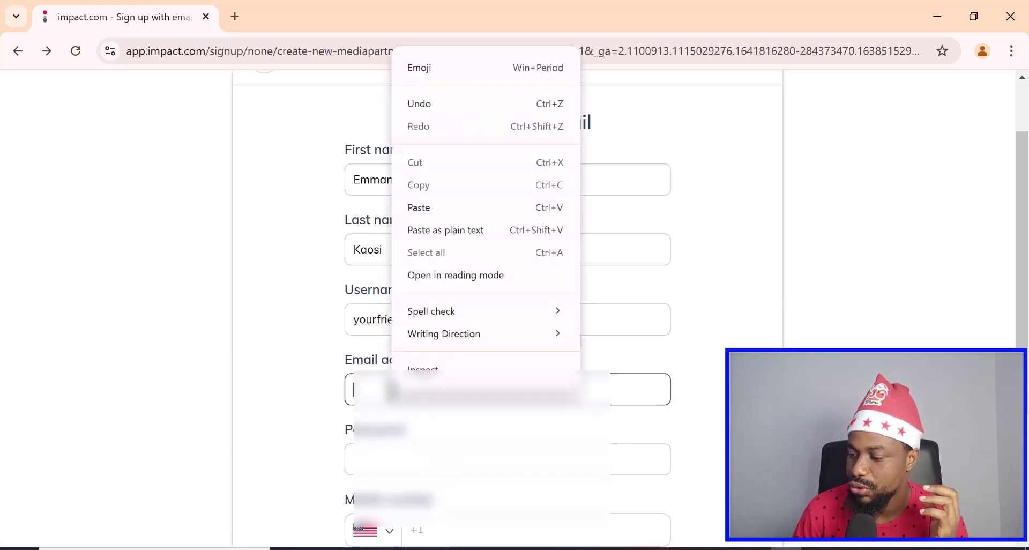
left_click(429, 207)
left_click(374, 453)
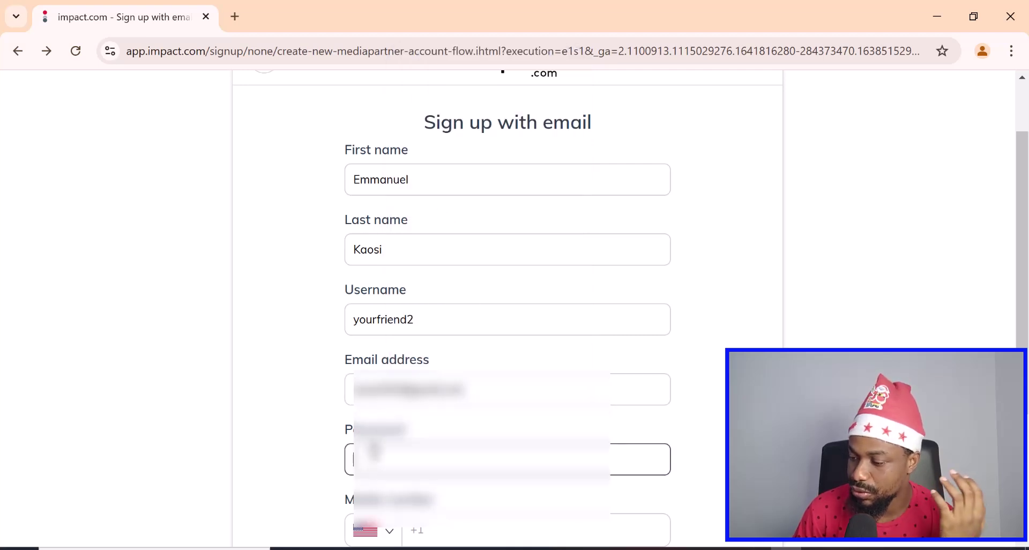
type("••••")
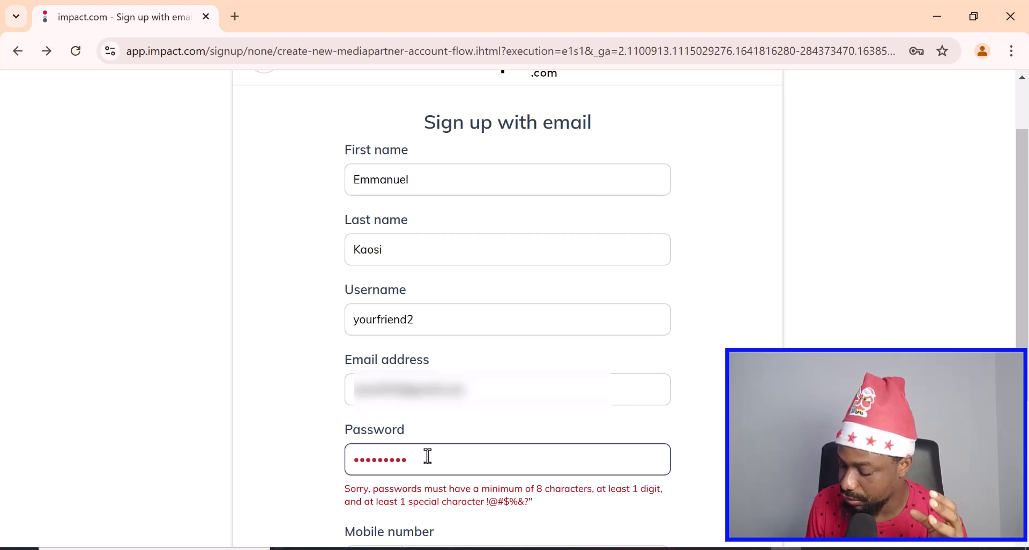
type("1")
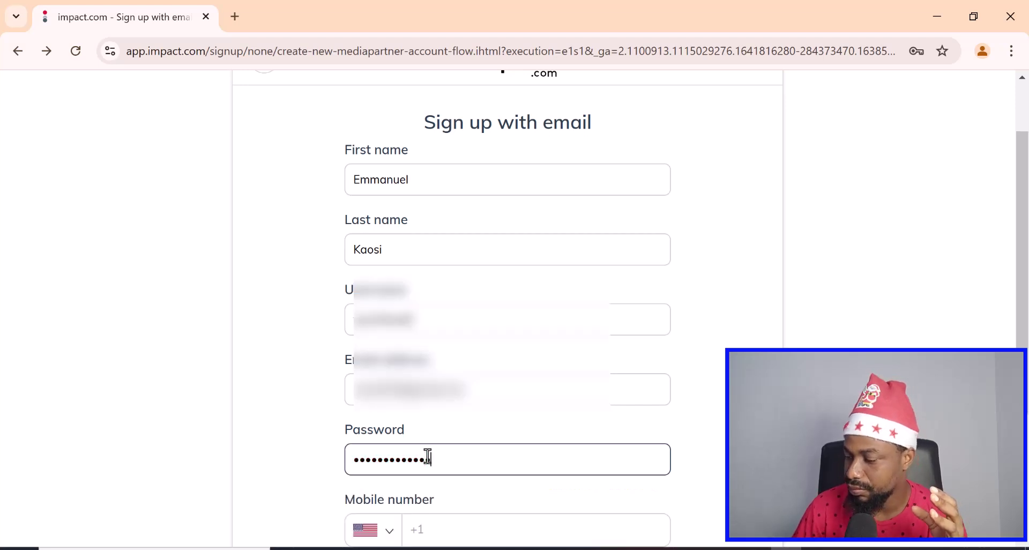
scroll(428, 456, "down", 1)
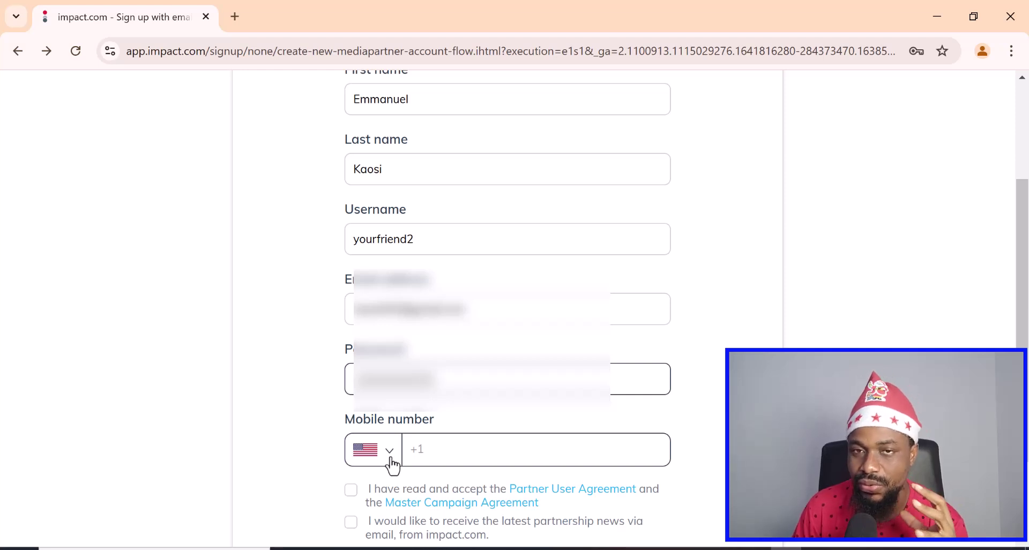
- Set the phone country code to Nigeria (+234)
left_click(391, 456)
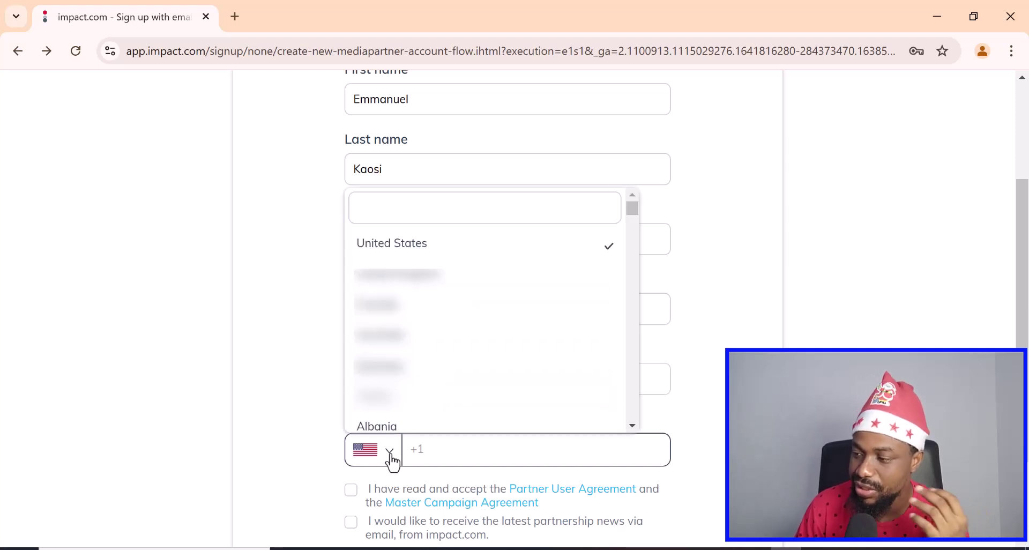
scroll(479, 373, "down", 20)
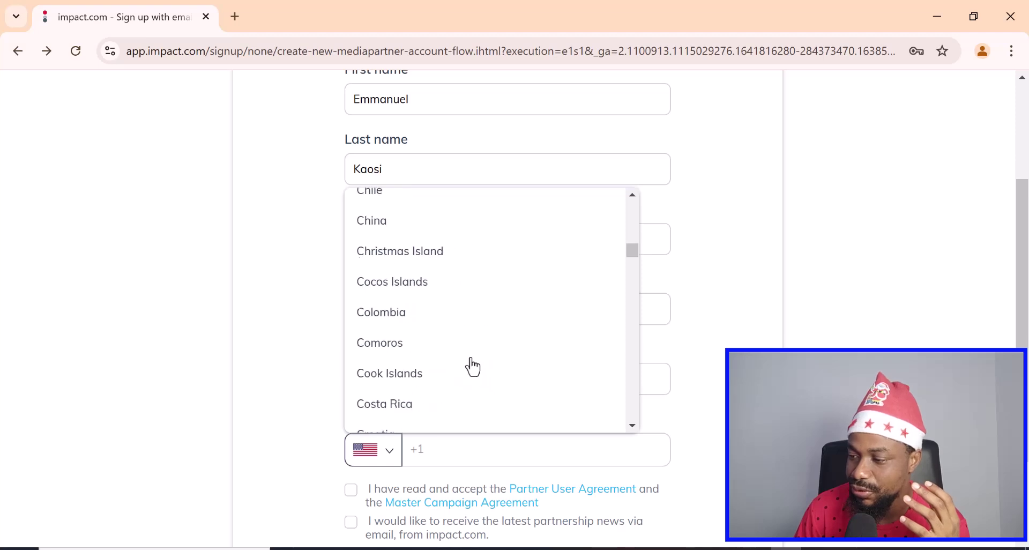
scroll(472, 368, "down", 20)
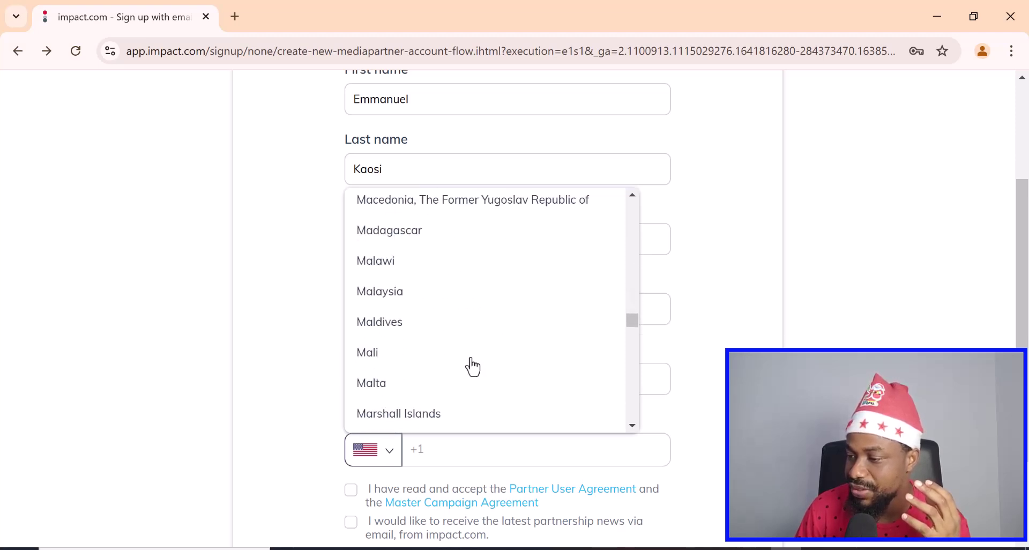
scroll(472, 367, "down", 20)
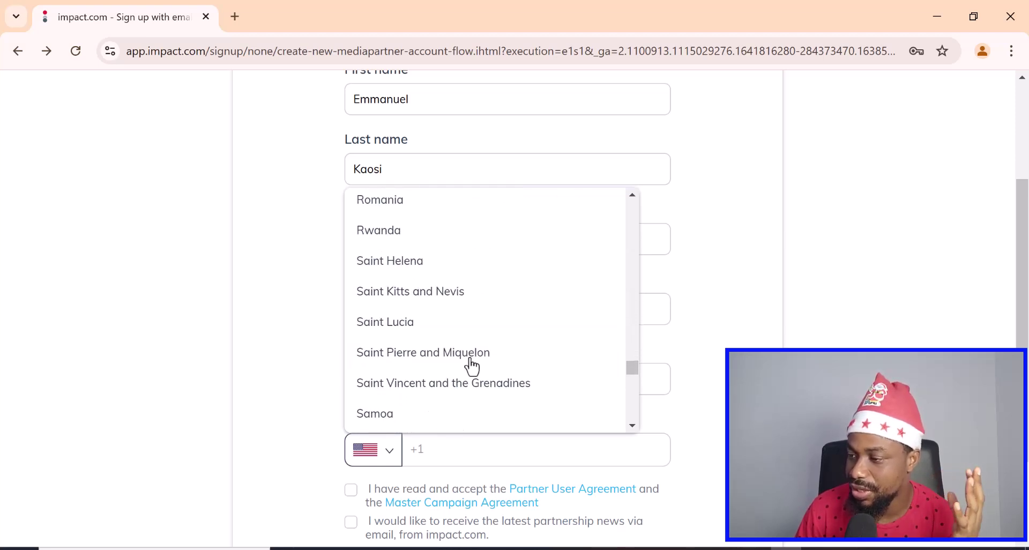
scroll(472, 368, "down", 5)
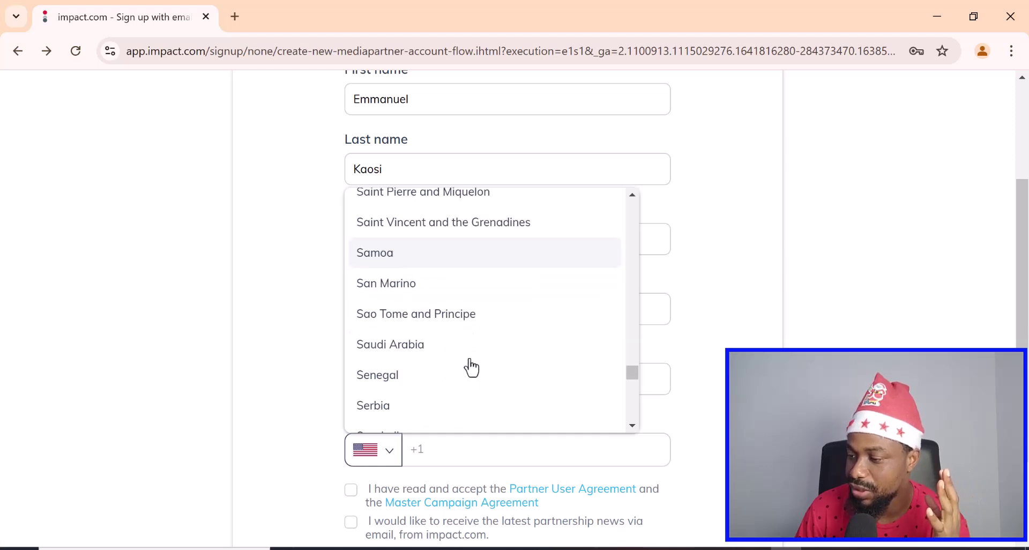
scroll(471, 368, "down", 10)
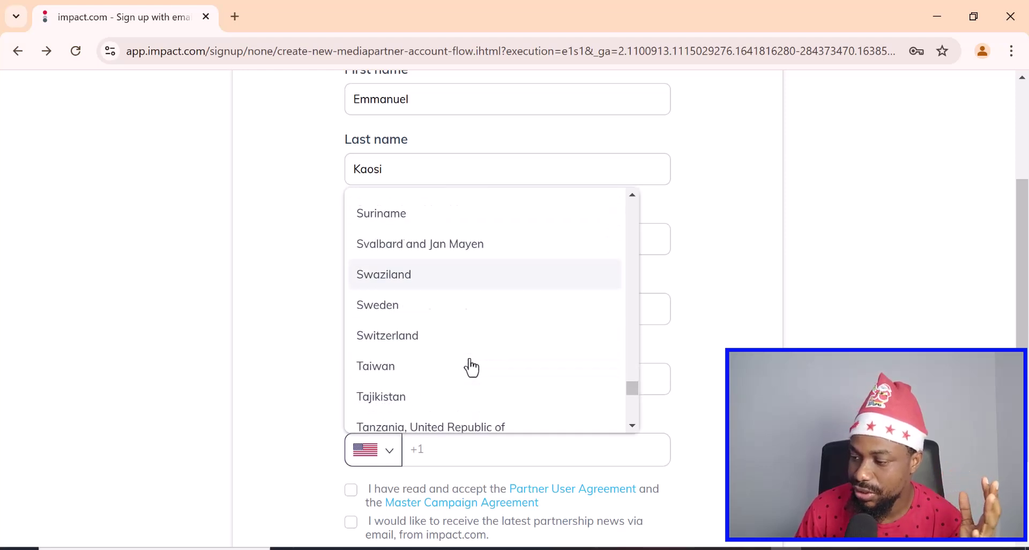
scroll(470, 367, "down", 6)
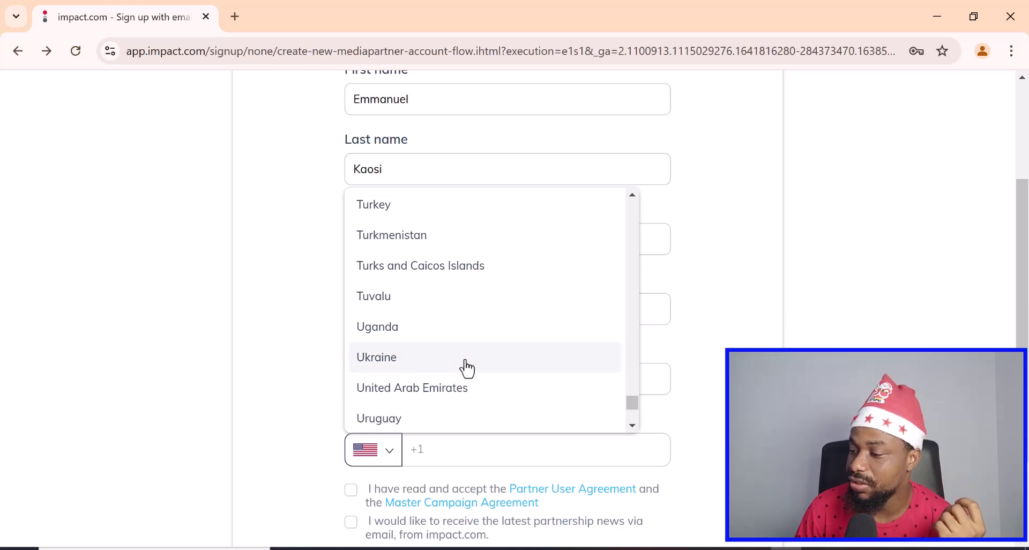
scroll(466, 367, "up", 18)
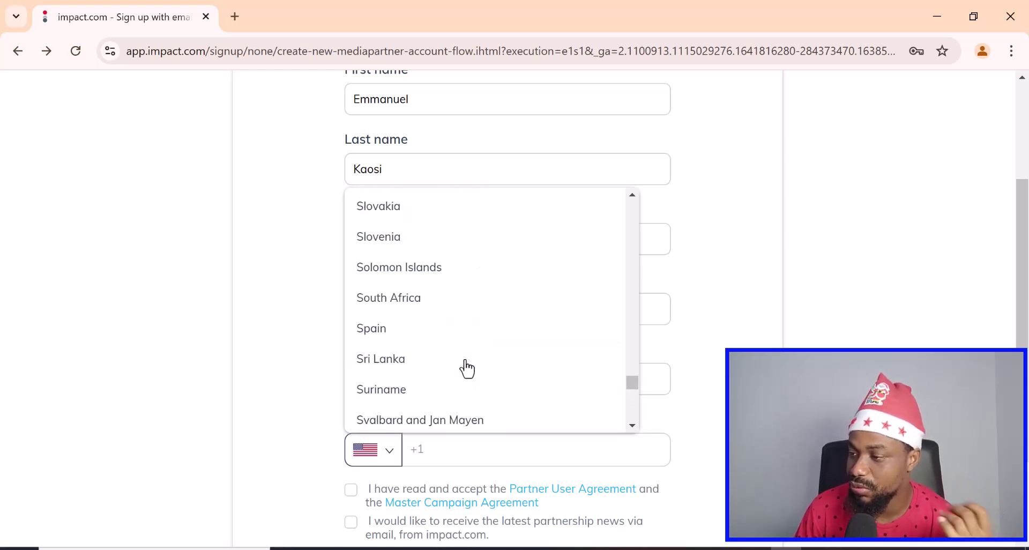
scroll(467, 368, "up", 16)
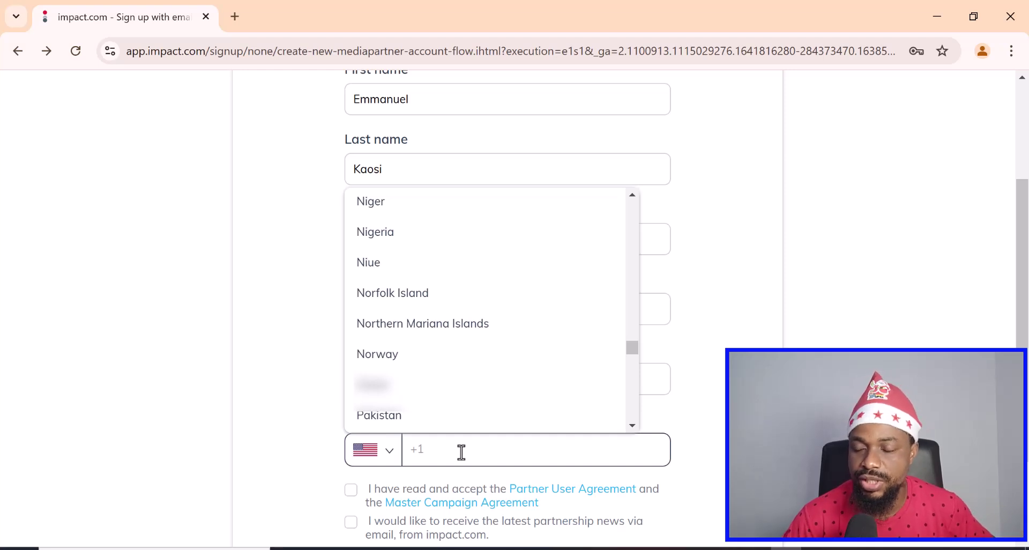
left_click(426, 244)
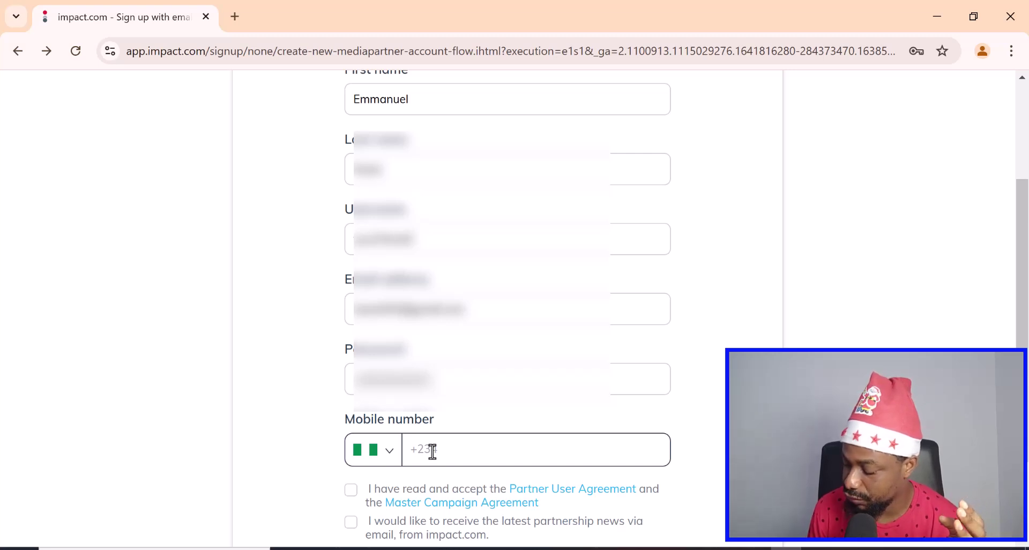
- Enter the mobile number, accept the Partner User Agreement, submit, and decline saving the password
left_click(431, 451)
type("80")
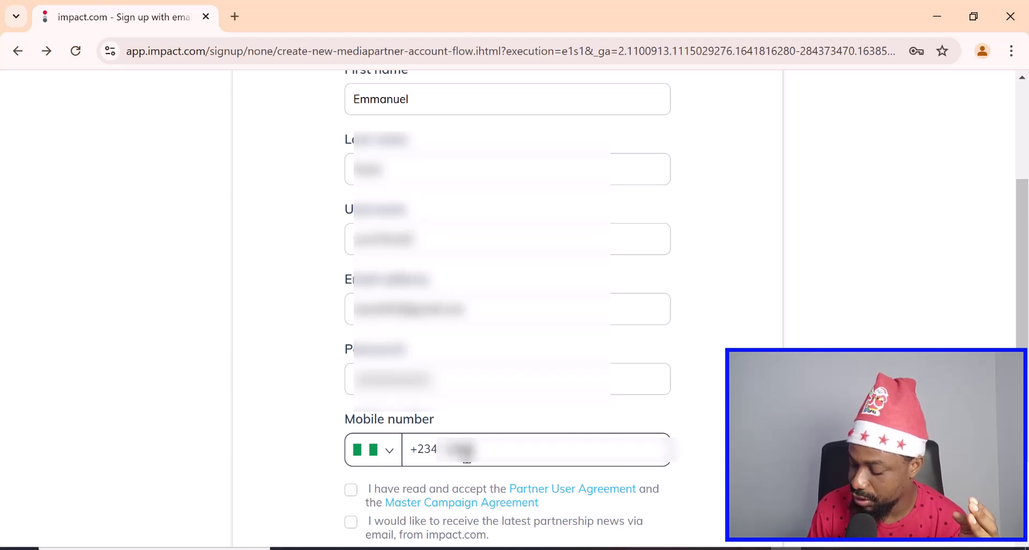
type("??????")
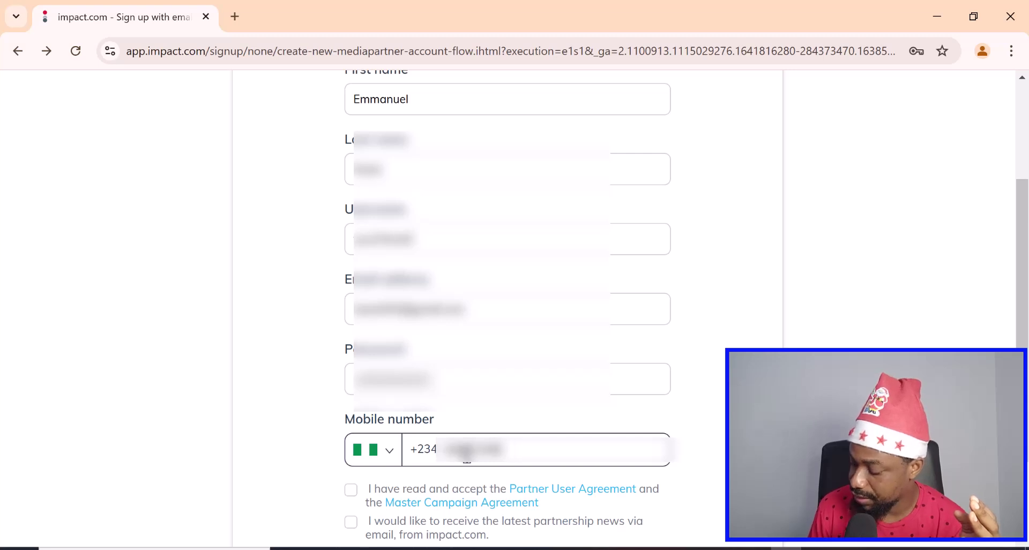
type("??")
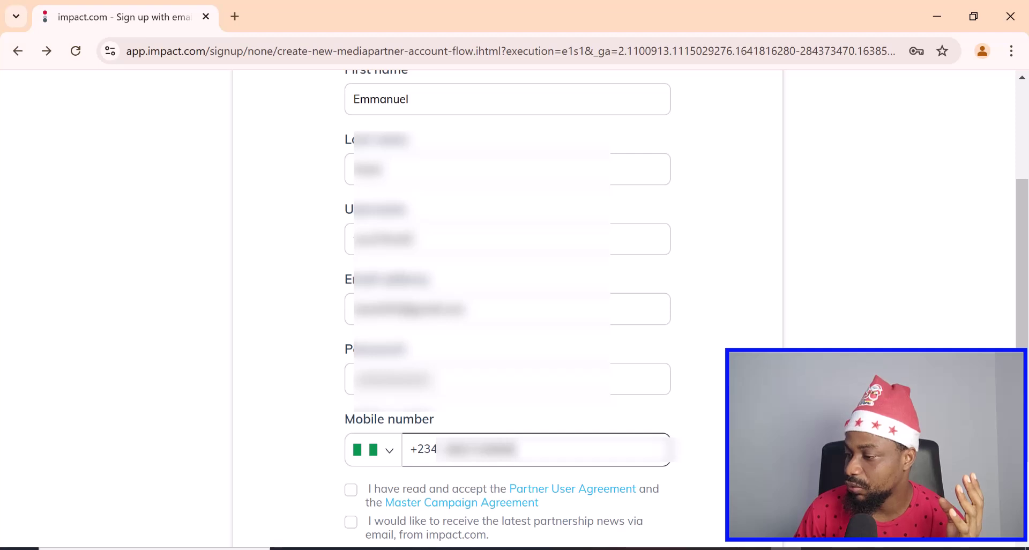
scroll(697, 476, "down", 1)
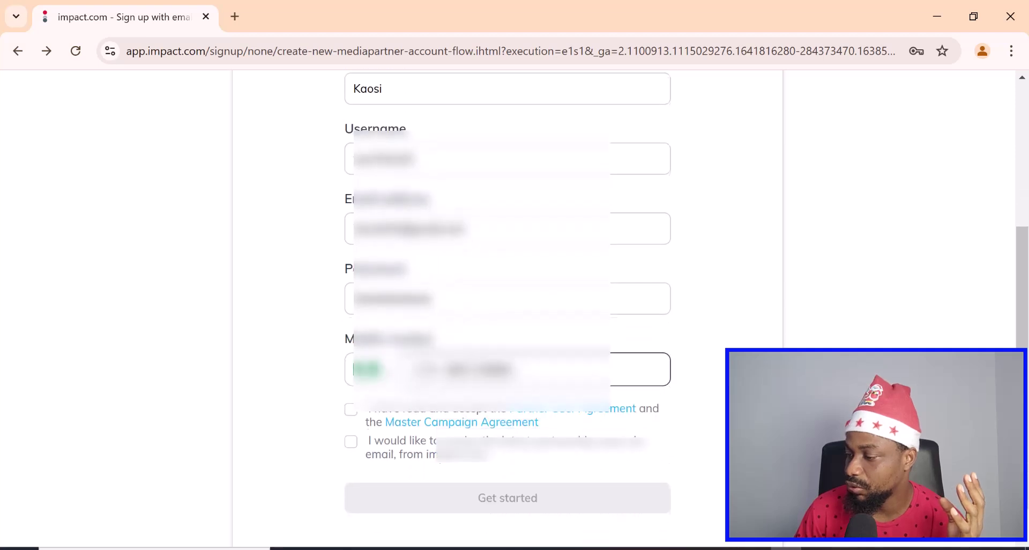
left_click(351, 410)
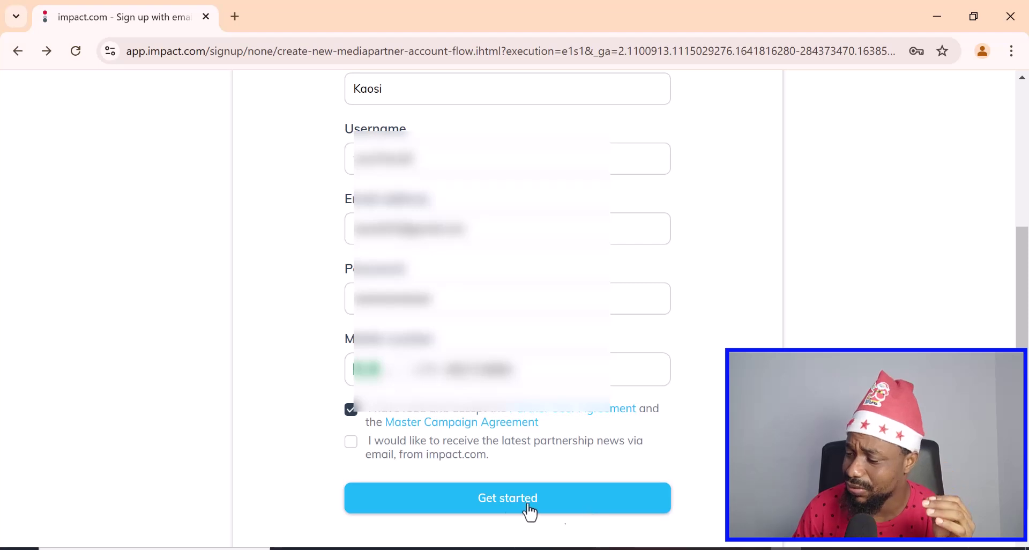
left_click(509, 498)
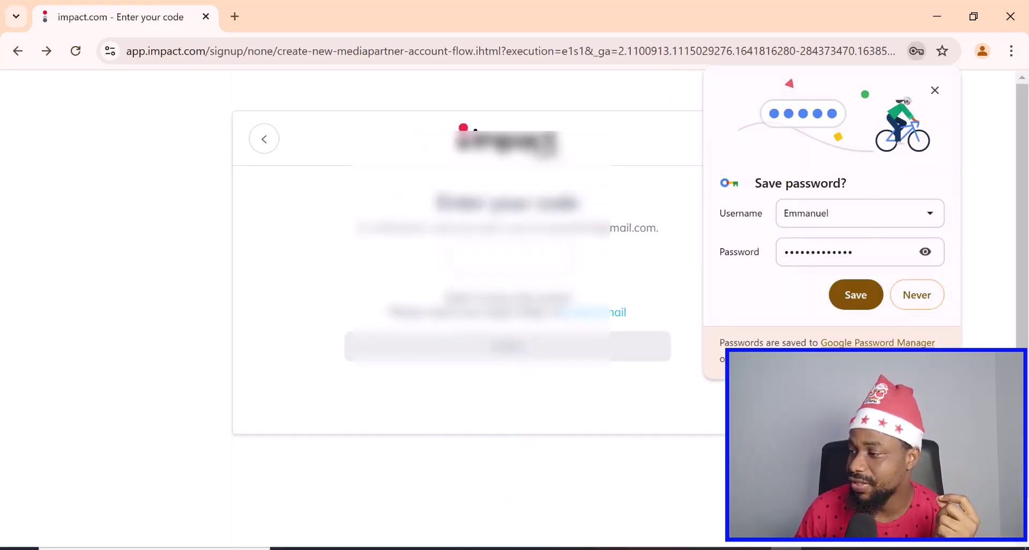
left_click(923, 301)
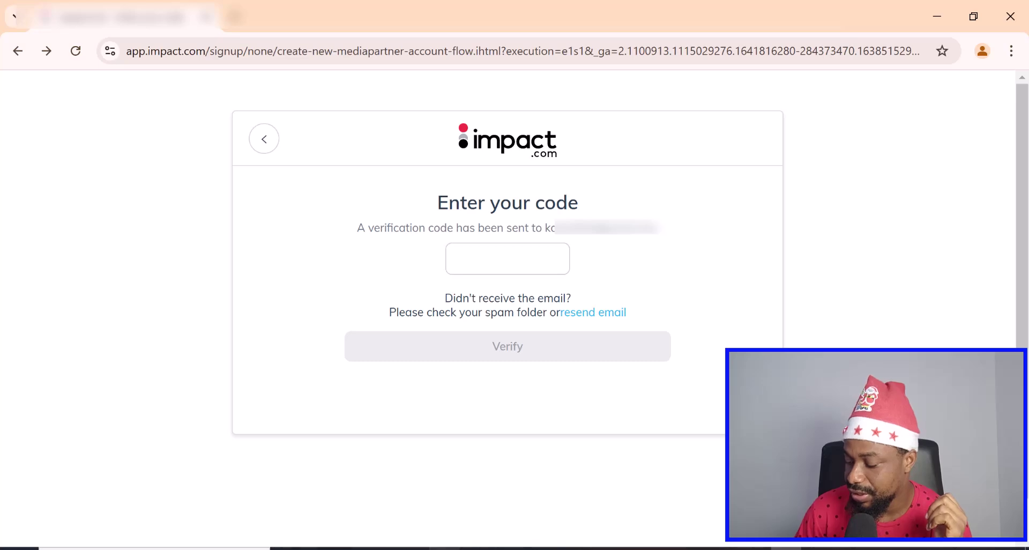
- In Gmail, open the impact.com Verification email and select its code
mouse_move(319, 546)
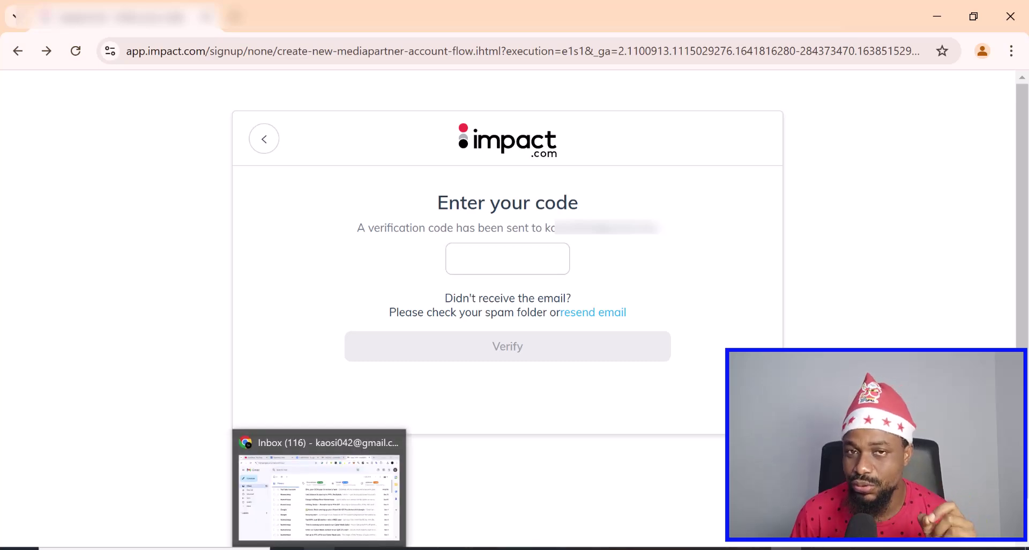
left_click(318, 488)
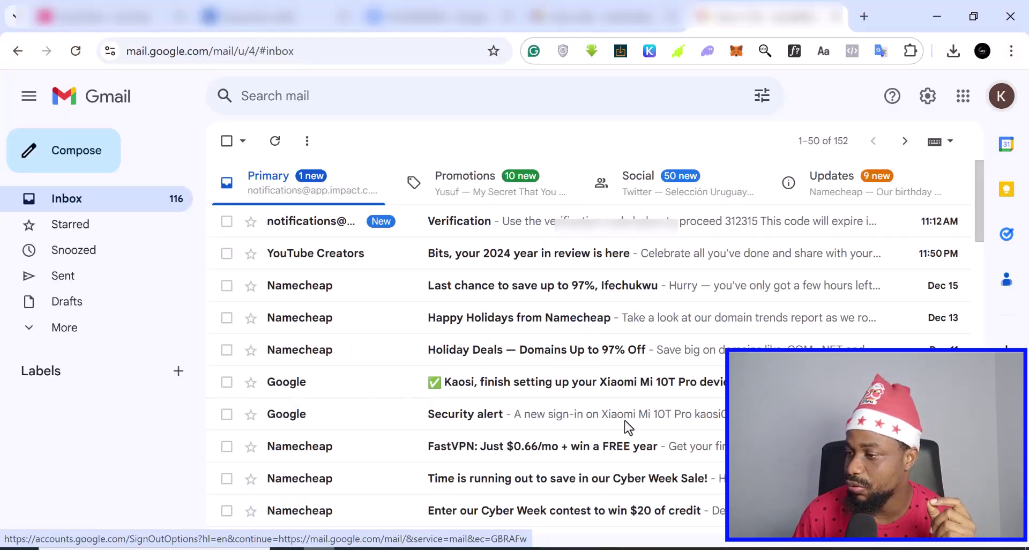
left_click(599, 233)
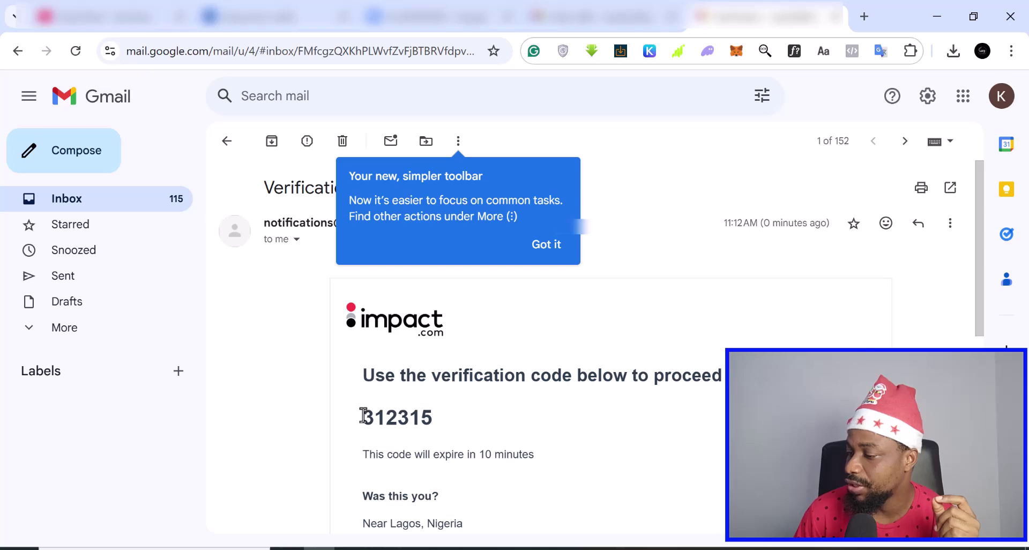
left_click_drag(433, 417, 366, 415)
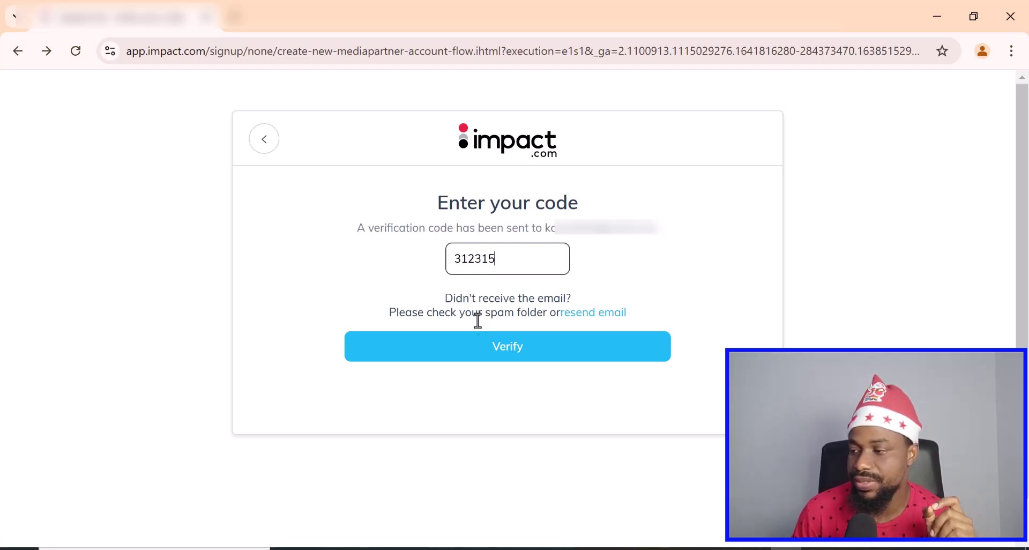
- Submit the verification code and look through the business category options
left_click(489, 355)
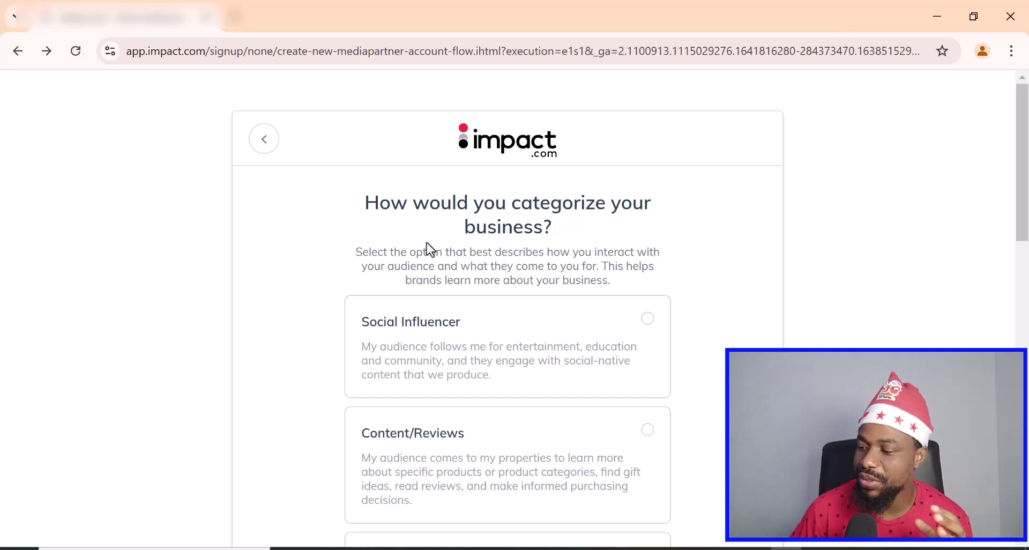
scroll(580, 332, "down", 2)
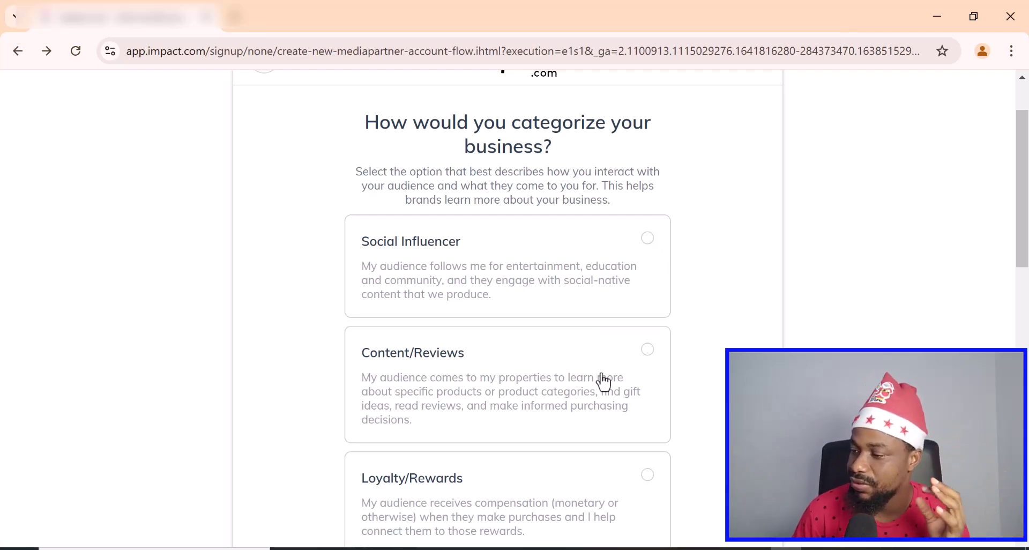
scroll(467, 393, "down", 2)
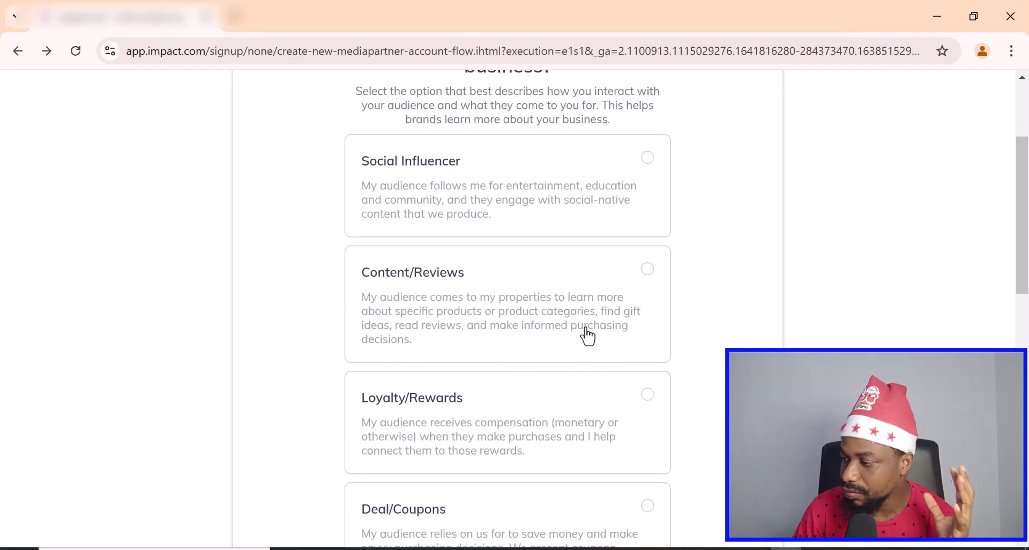
scroll(588, 336, "down", 2)
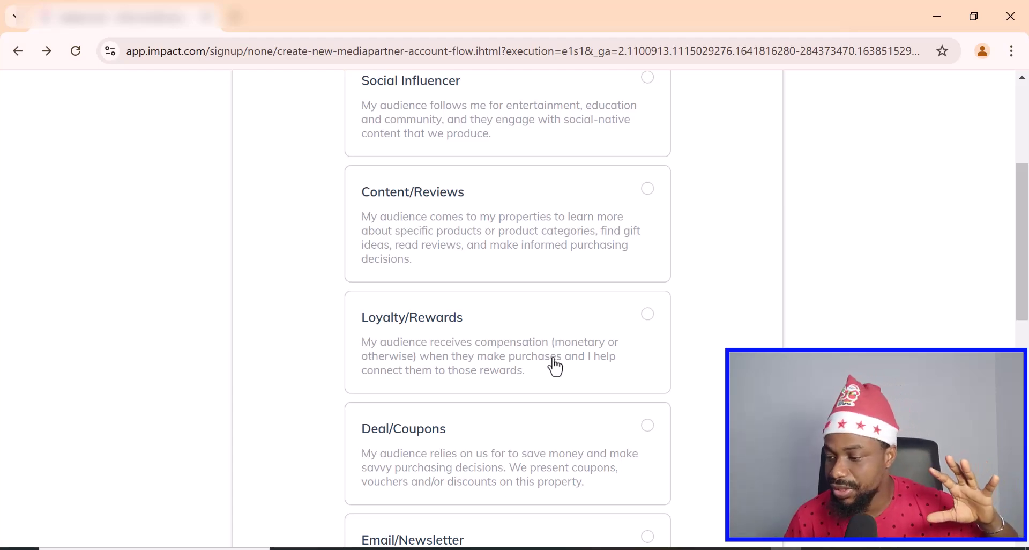
scroll(552, 364, "down", 2)
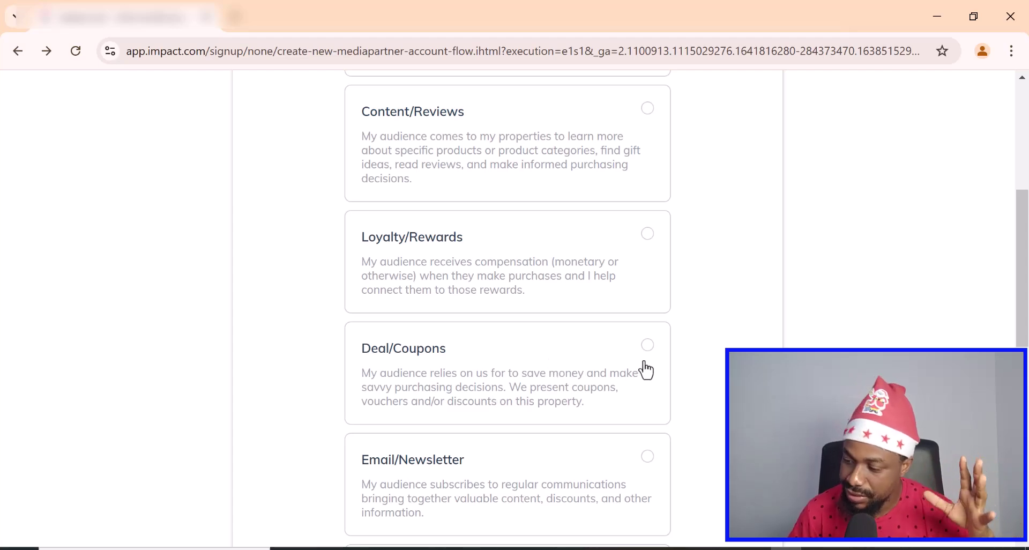
scroll(644, 369, "down", 2)
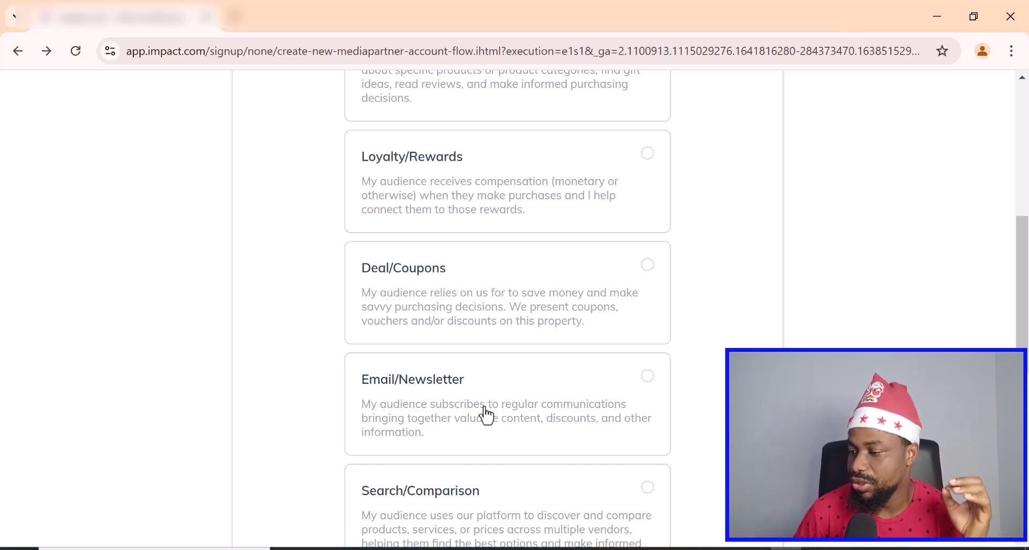
scroll(452, 406, "down", 3)
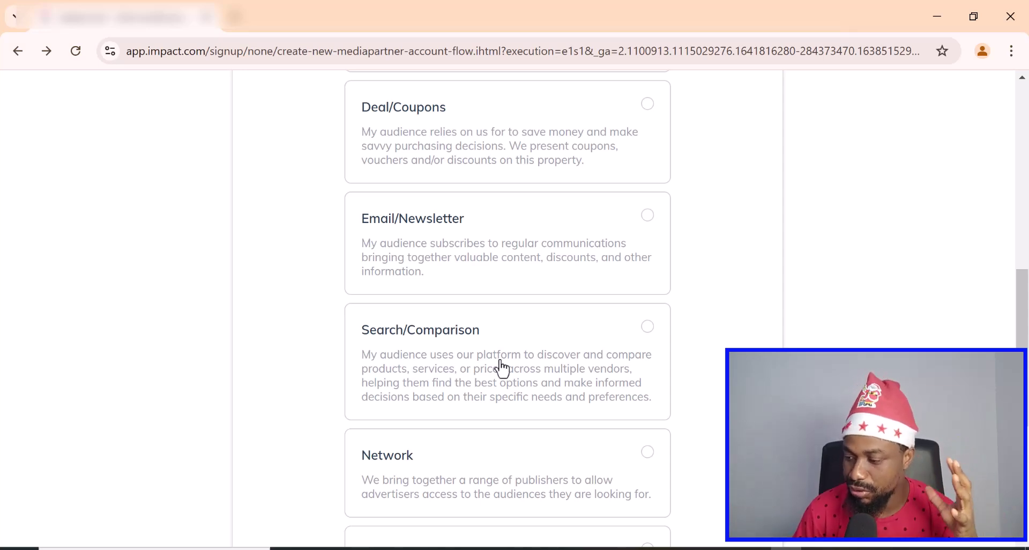
scroll(428, 456, "down", 1)
scroll(428, 457, "down", 3)
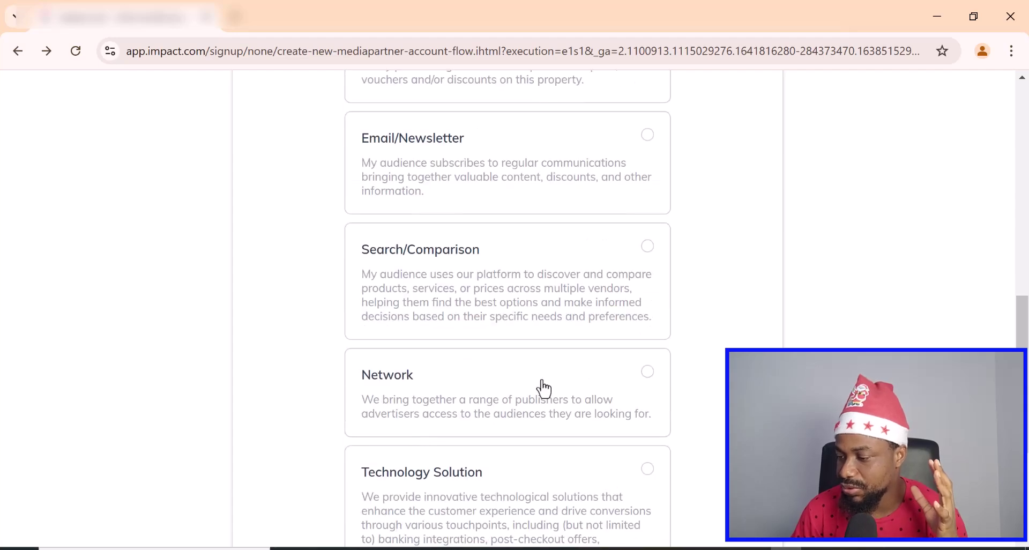
scroll(528, 411, "down", 3)
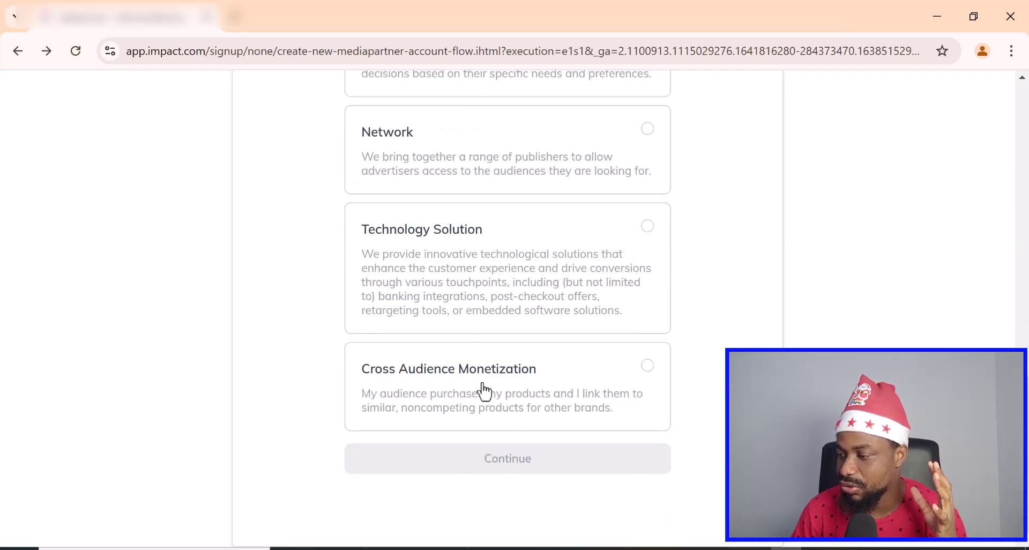
- Select Content/Reviews as the business category
scroll(552, 387, "up", 9)
scroll(552, 387, "up", 3)
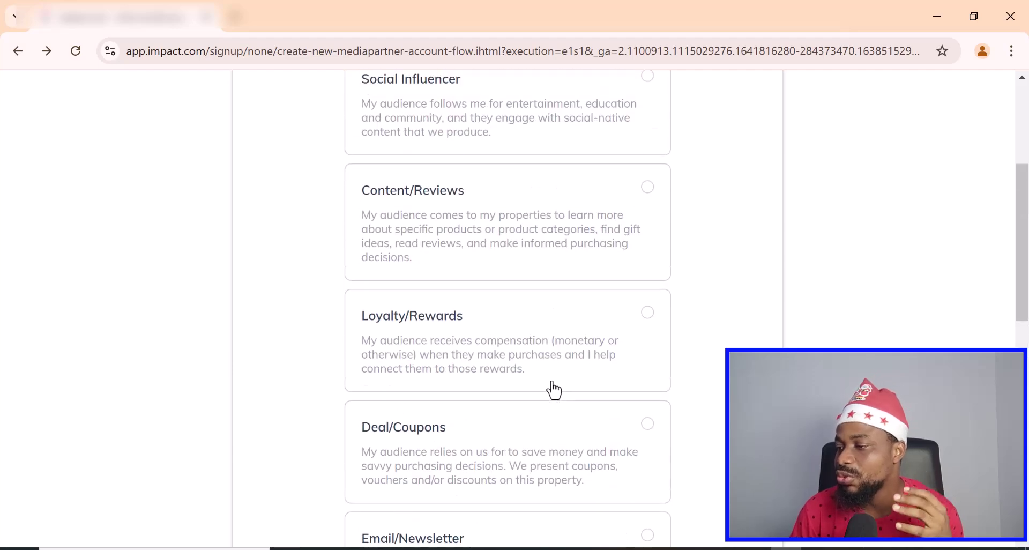
scroll(552, 389, "up", 2)
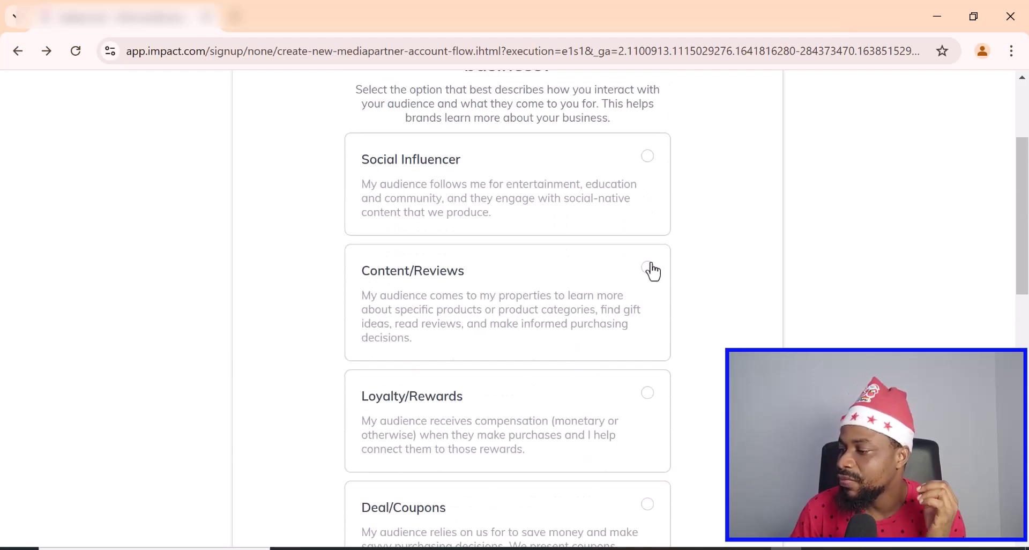
scroll(653, 272, "up", 2)
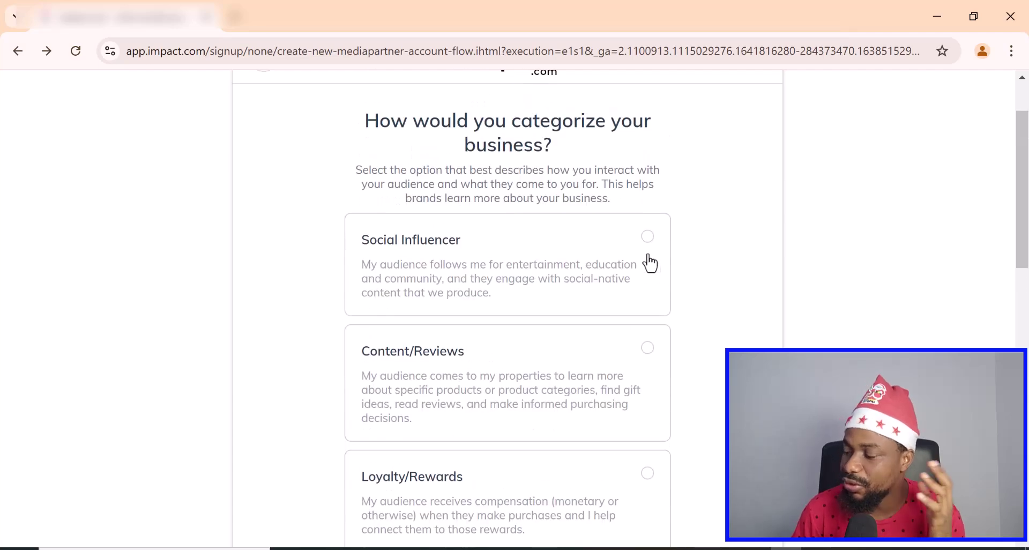
scroll(637, 302, "down", 2)
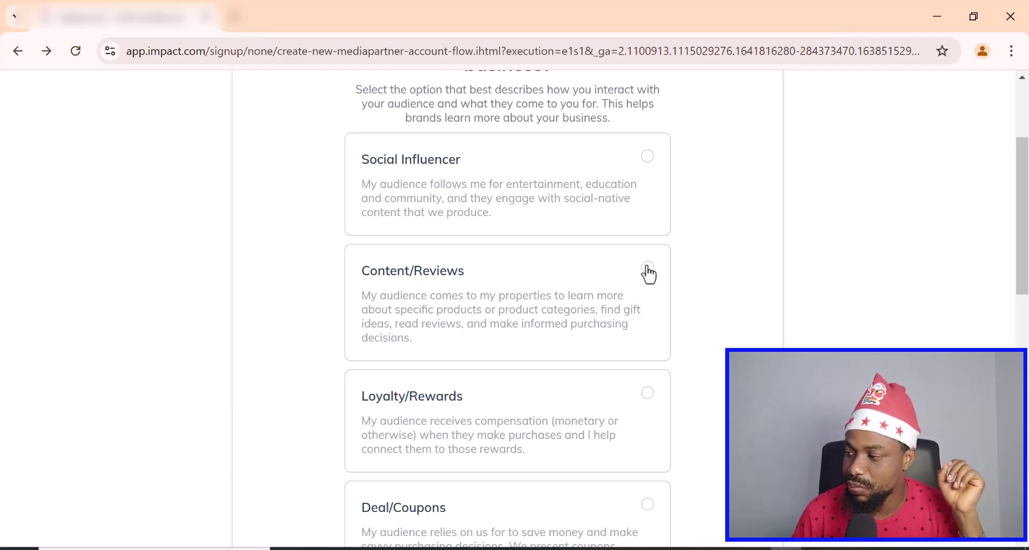
left_click(648, 268)
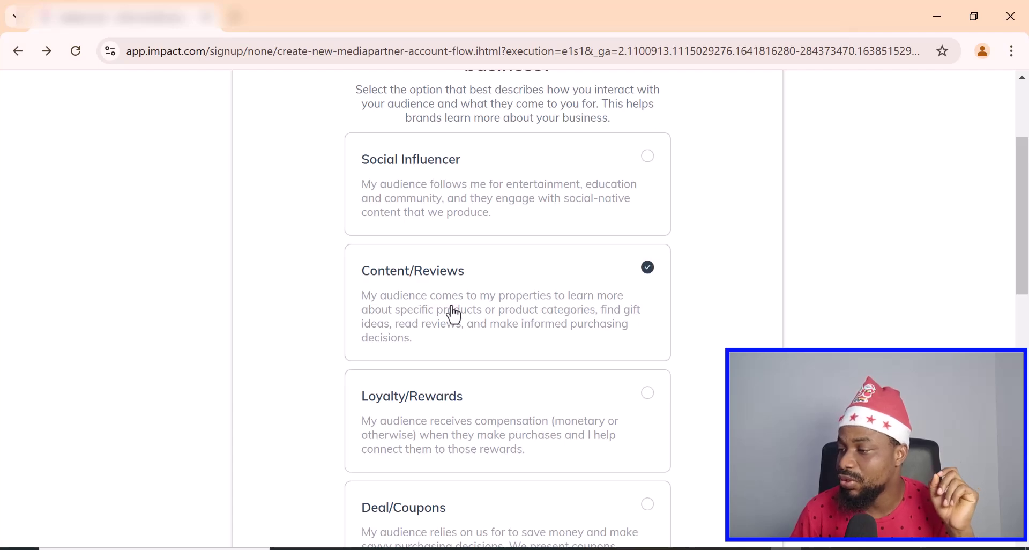
scroll(464, 313, "down", 5)
scroll(464, 313, "down", 9)
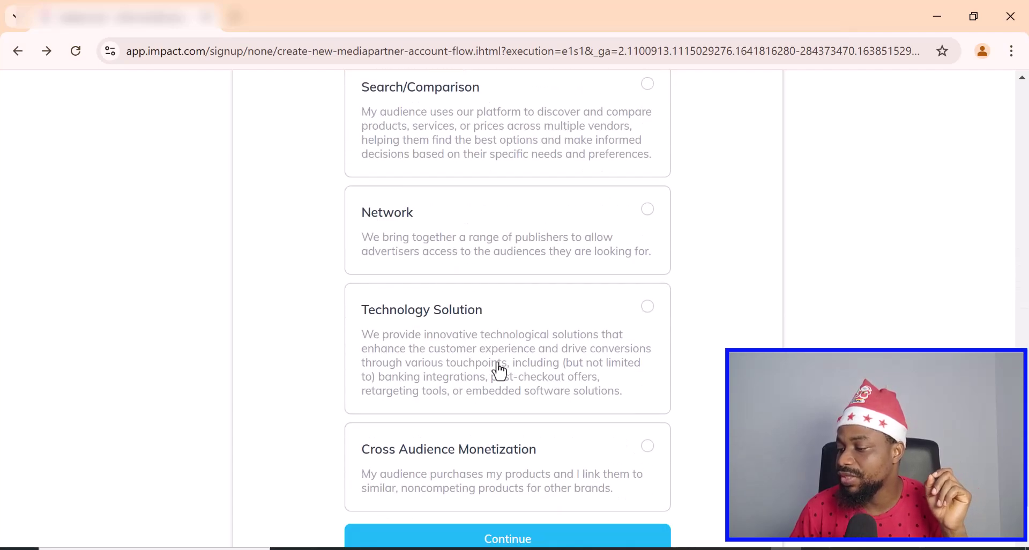
- Add a website named 'Good' with URL goodhuel.com as a promotion method
left_click(518, 461)
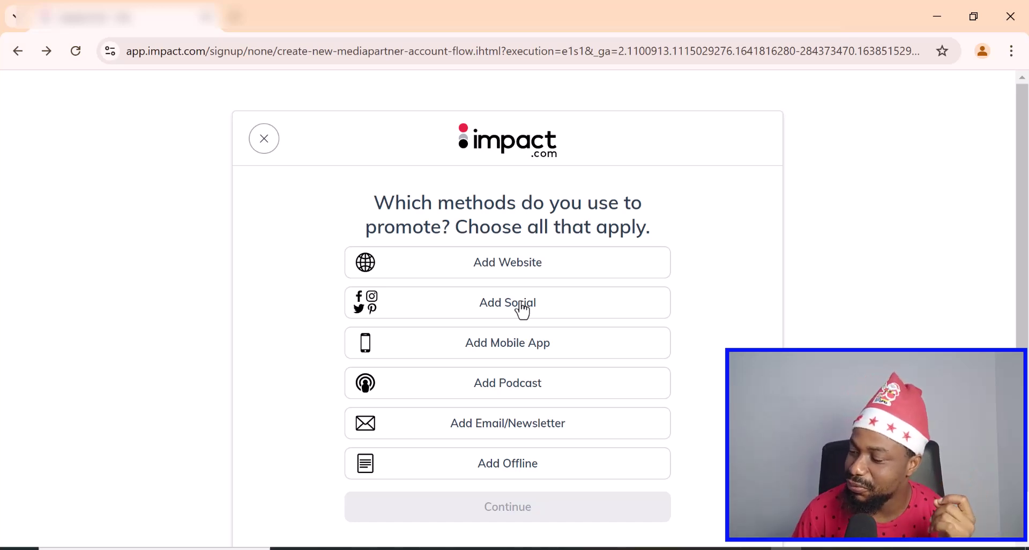
left_click(510, 267)
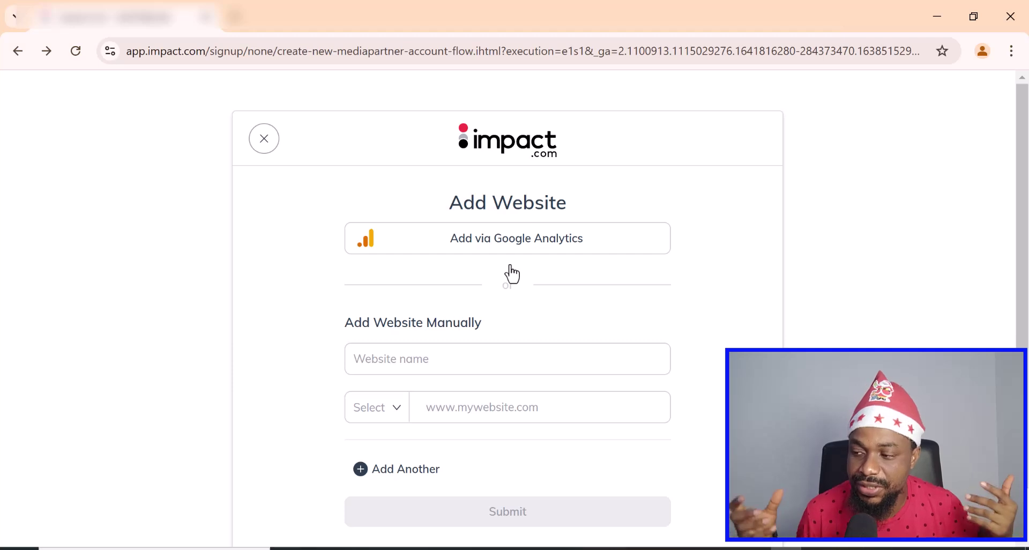
left_click(464, 356)
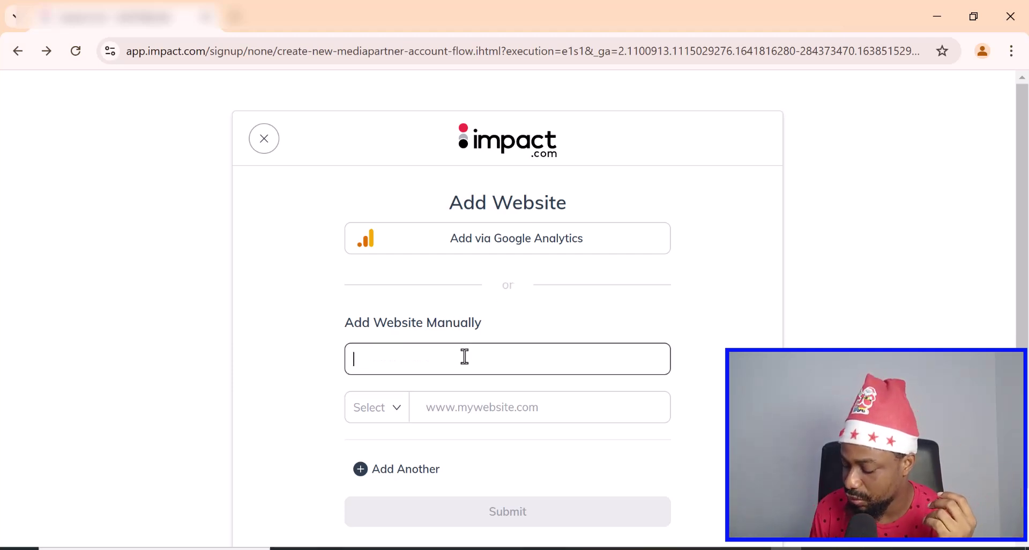
type("Good")
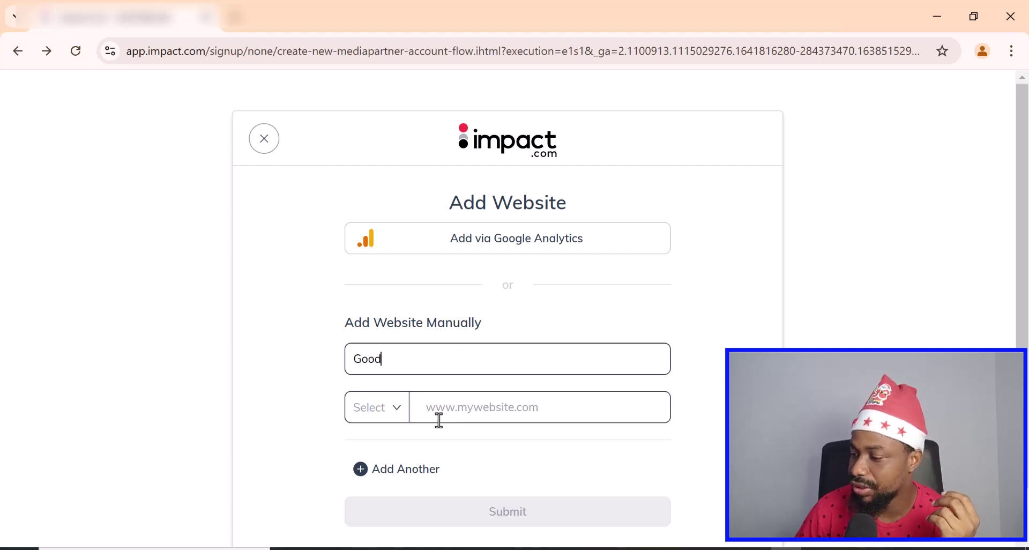
left_click(450, 411)
type("g")
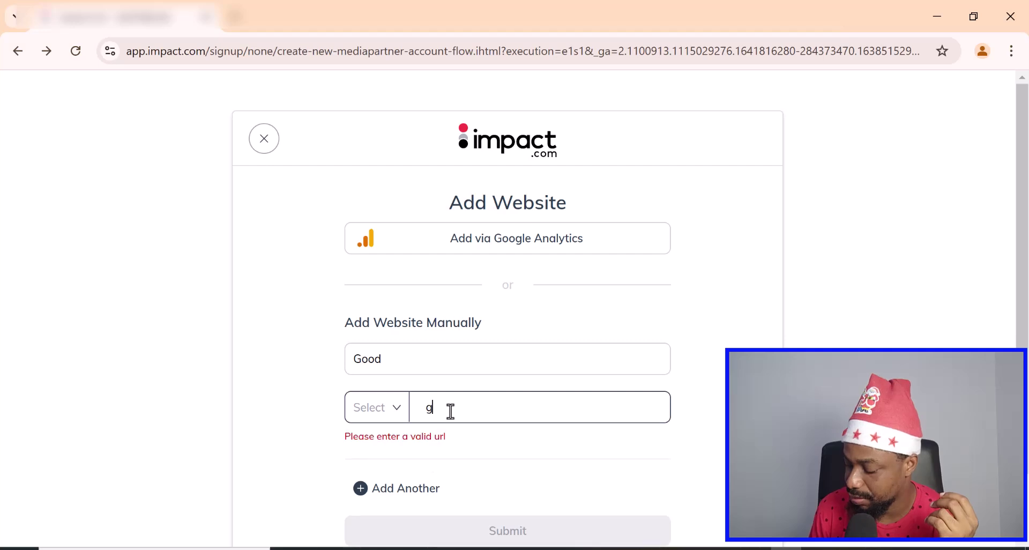
type("oodhue")
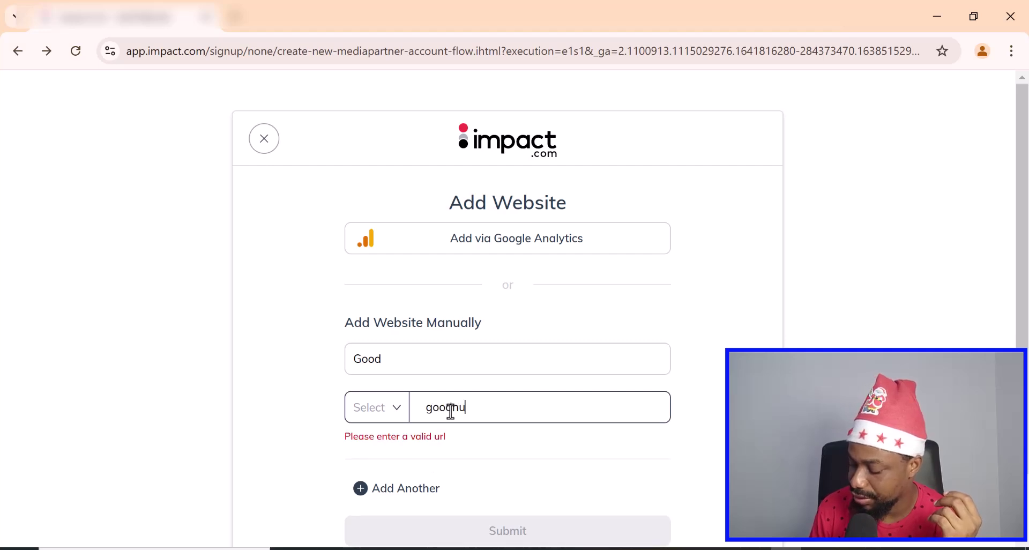
type("l.com")
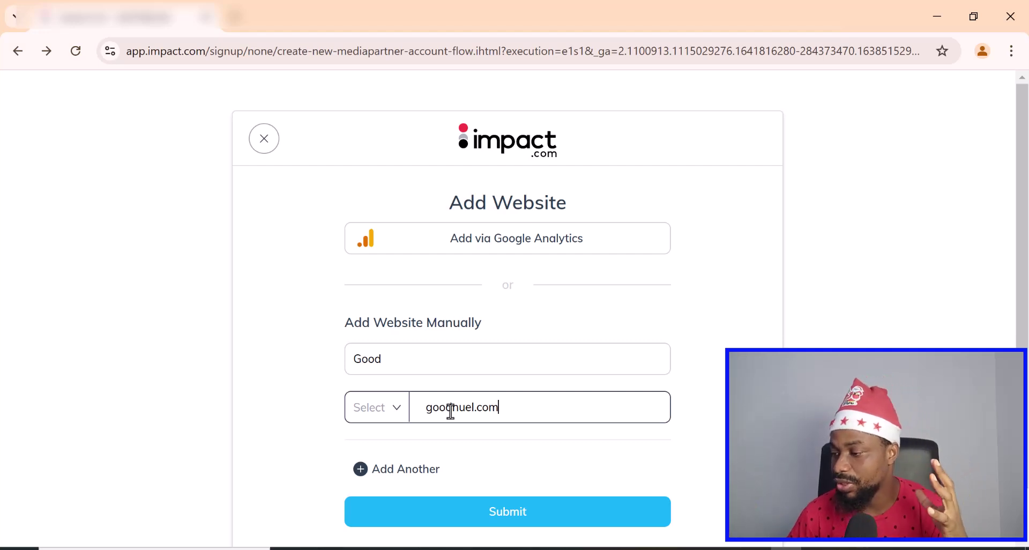
left_click(444, 348)
scroll(444, 348, "down", 1)
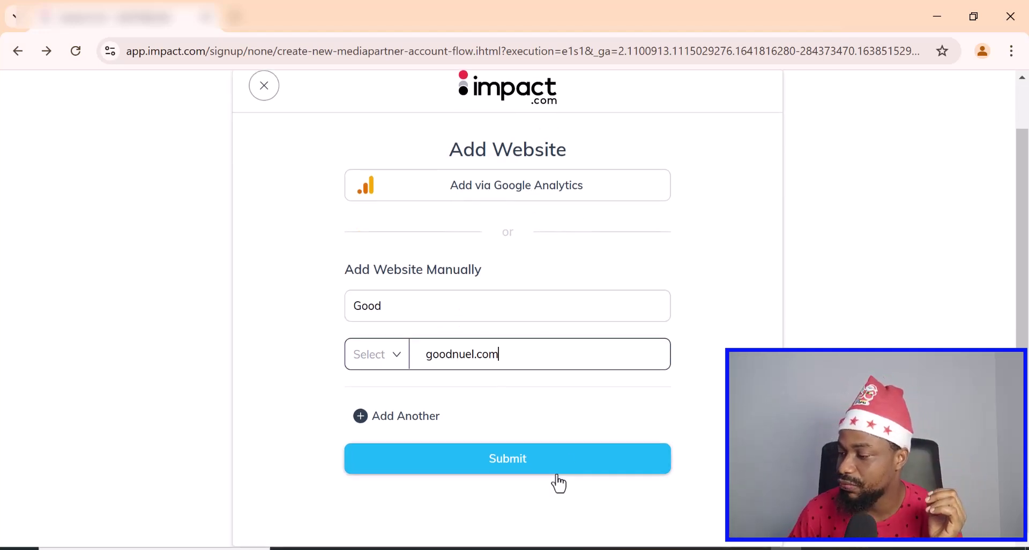
left_click(525, 462)
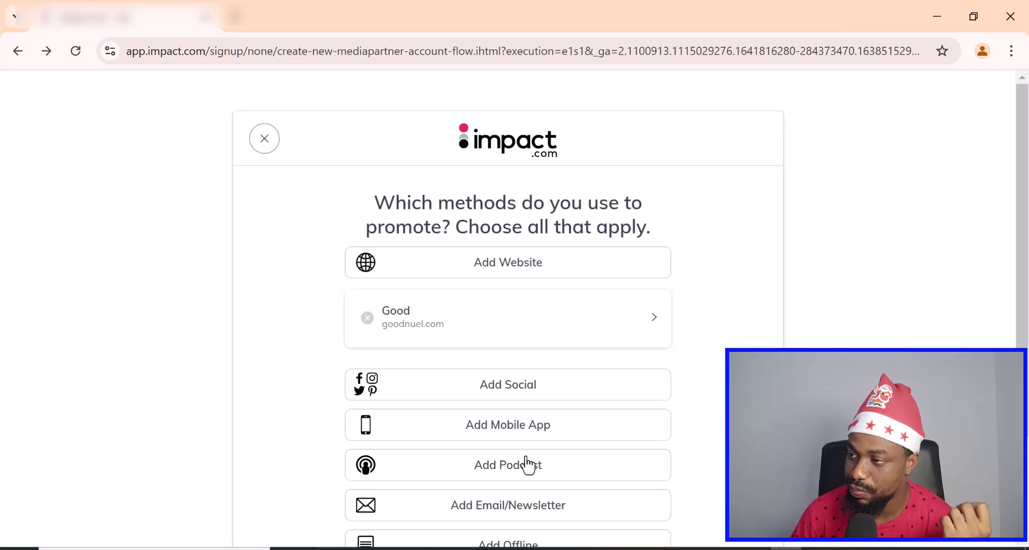
scroll(491, 321, "down", 3)
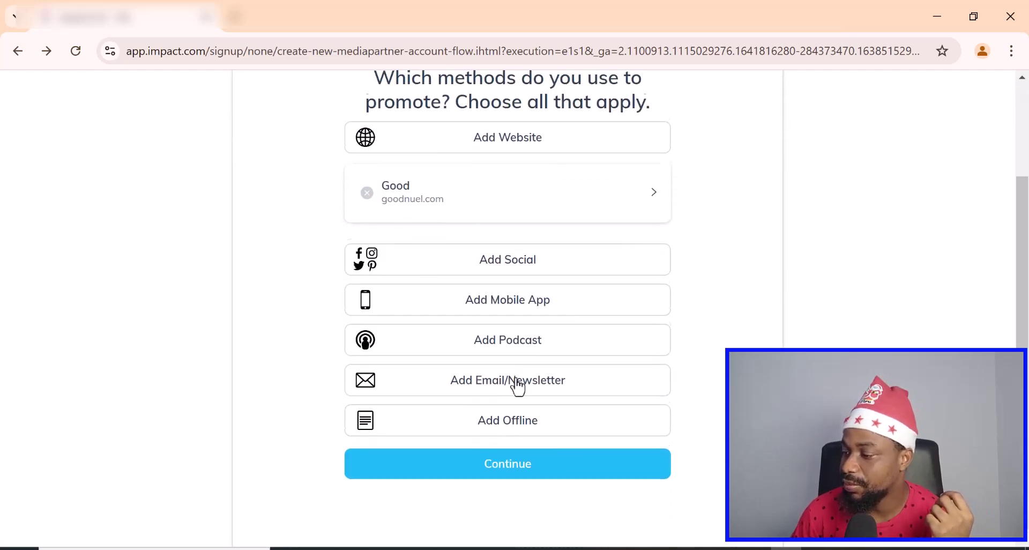
- Continue and register as an Individual publisher
left_click(519, 464)
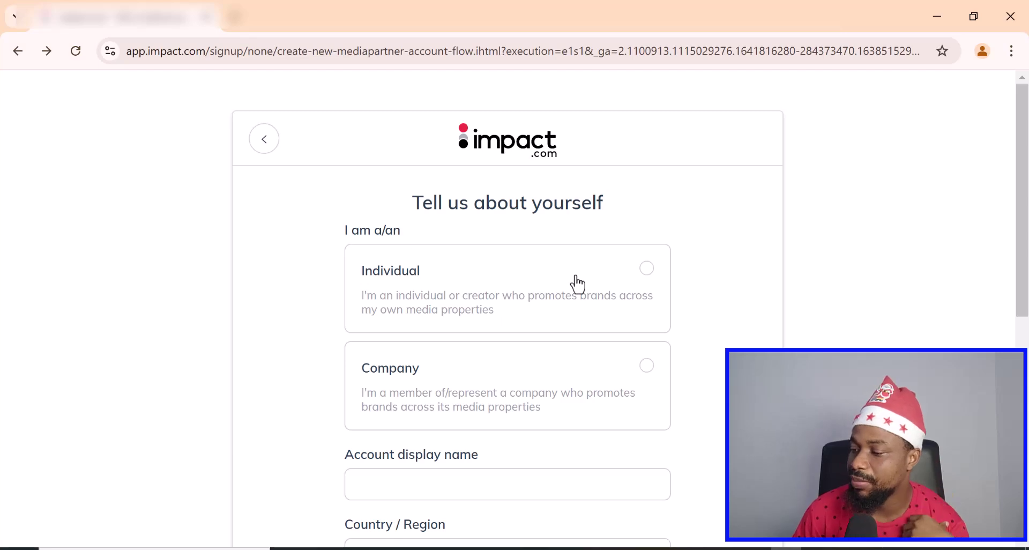
scroll(577, 282, "down", 2)
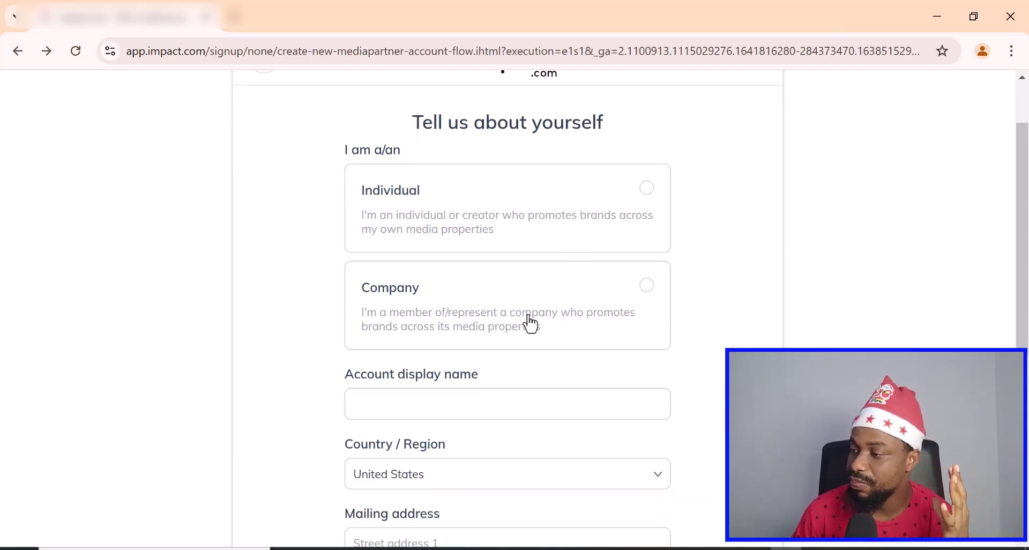
scroll(531, 324, "up", 2)
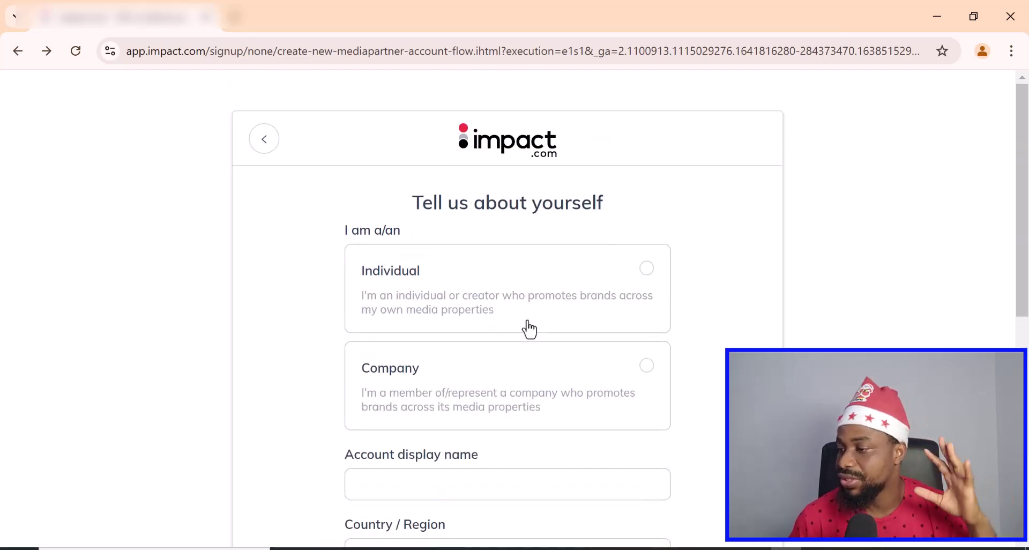
left_click(647, 268)
scroll(625, 304, "down", 1)
scroll(625, 305, "down", 2)
- Set the account display name to 'The goog guy'
left_click(420, 328)
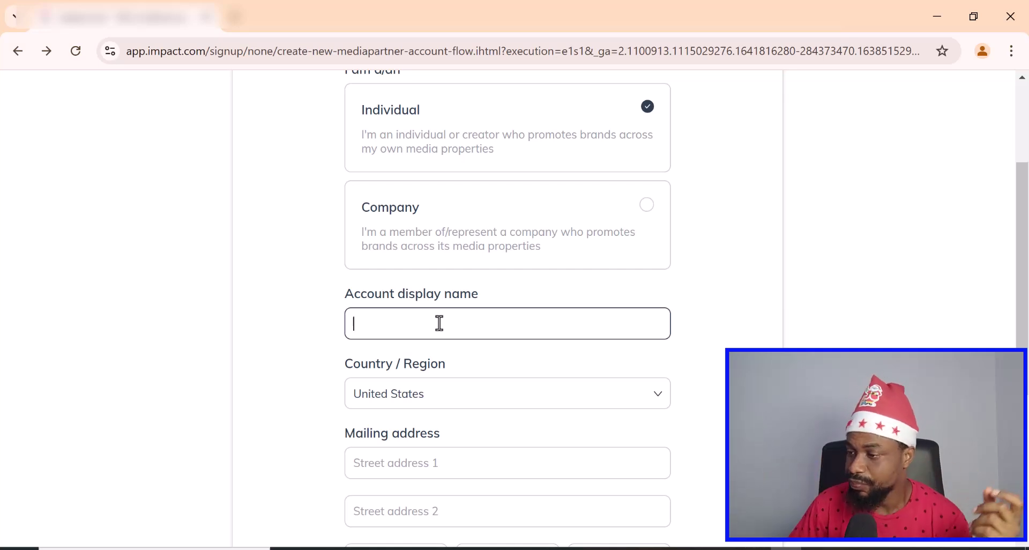
type("G")
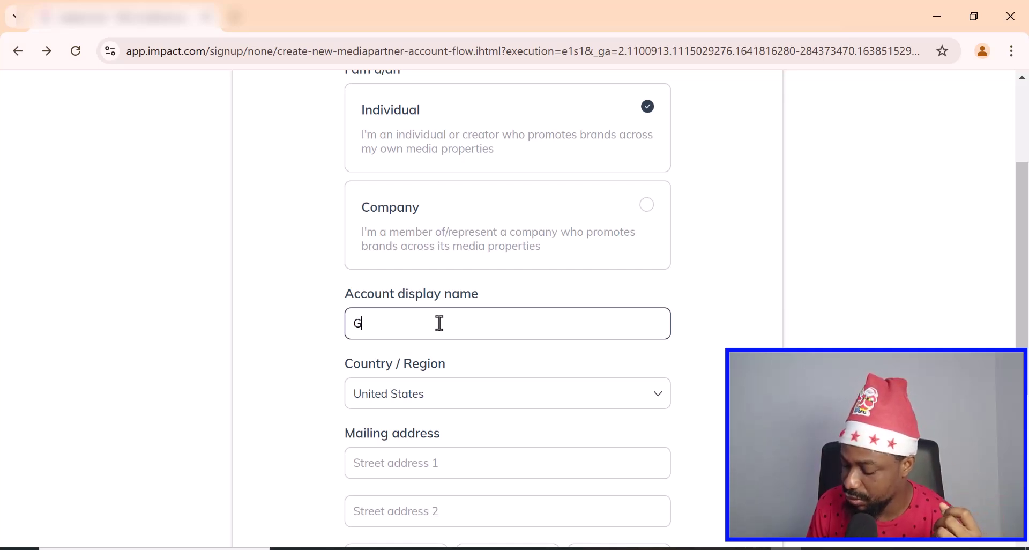
type("ood")
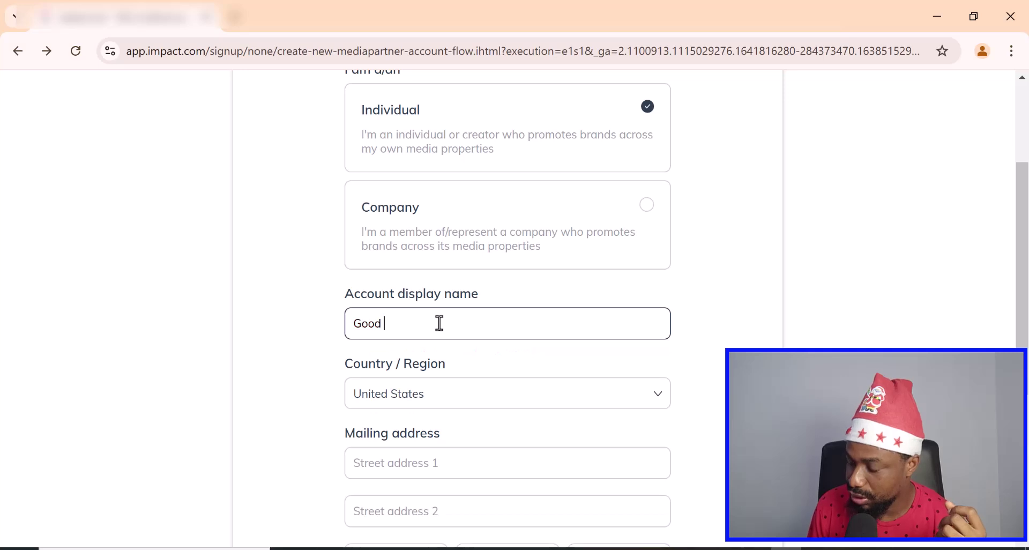
type(" N")
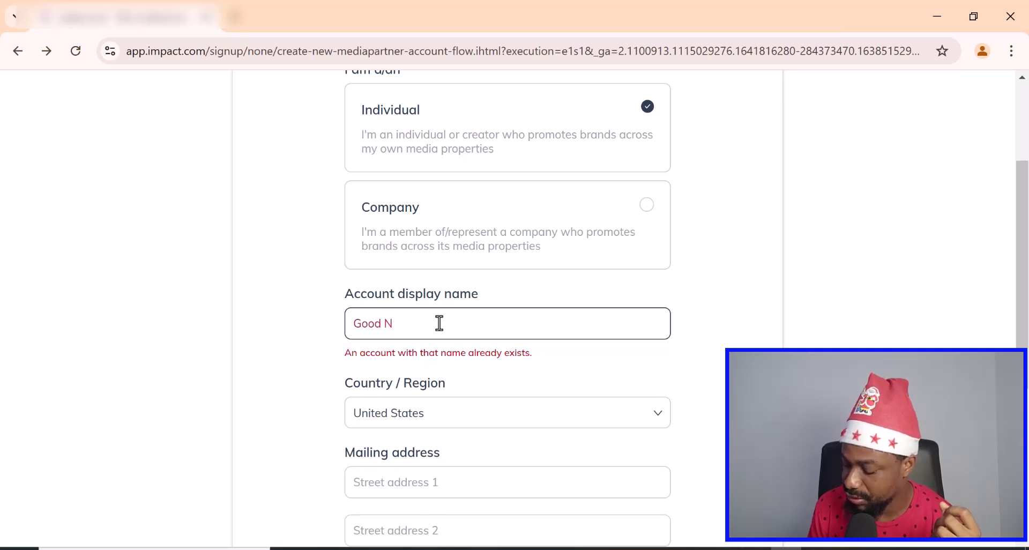
type("uel")
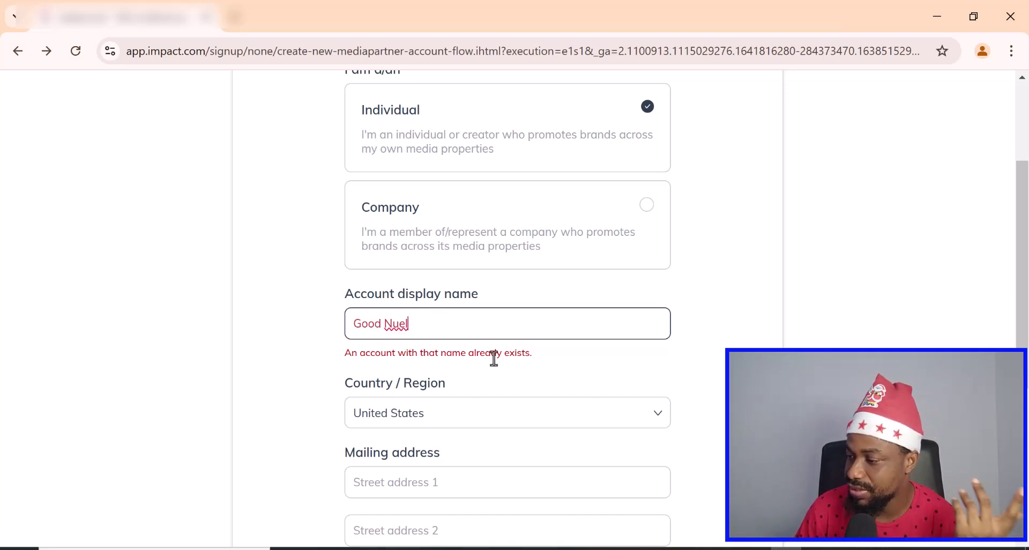
triple_click(381, 322)
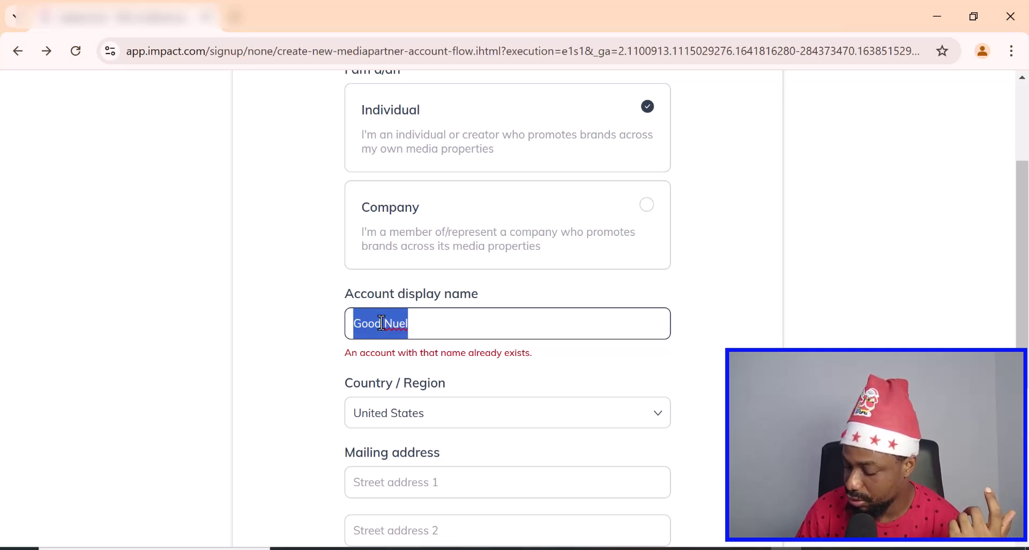
type("t")
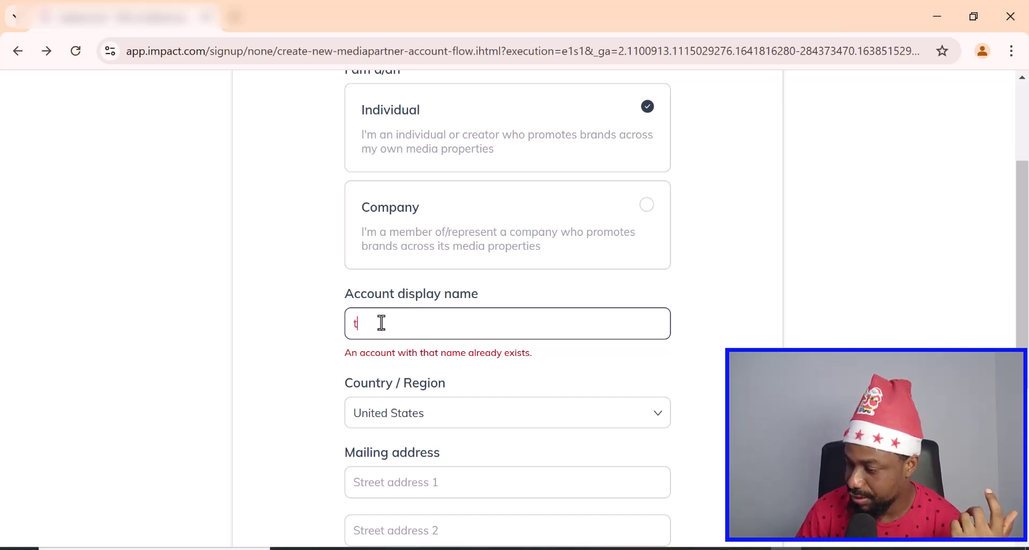
key("BackSpace")
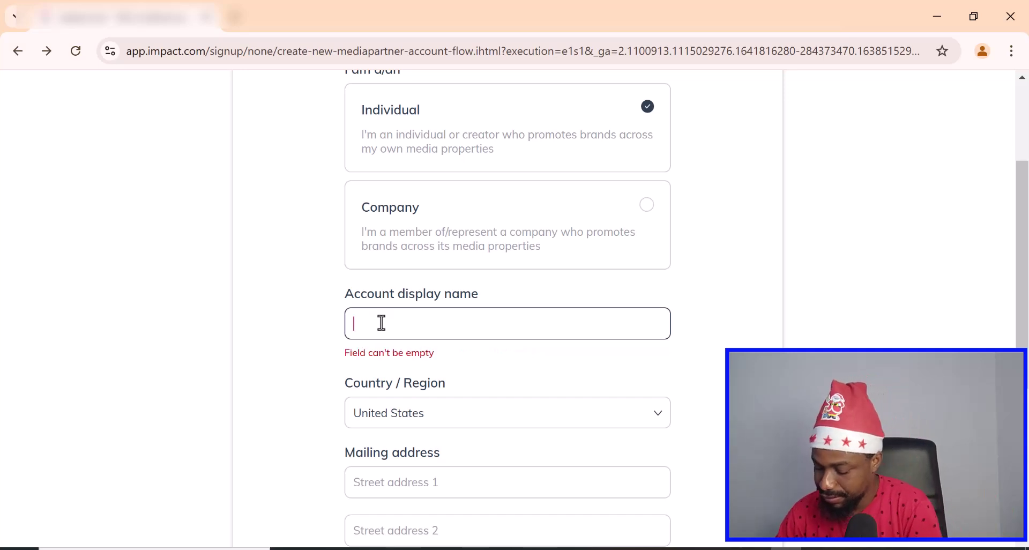
type("T")
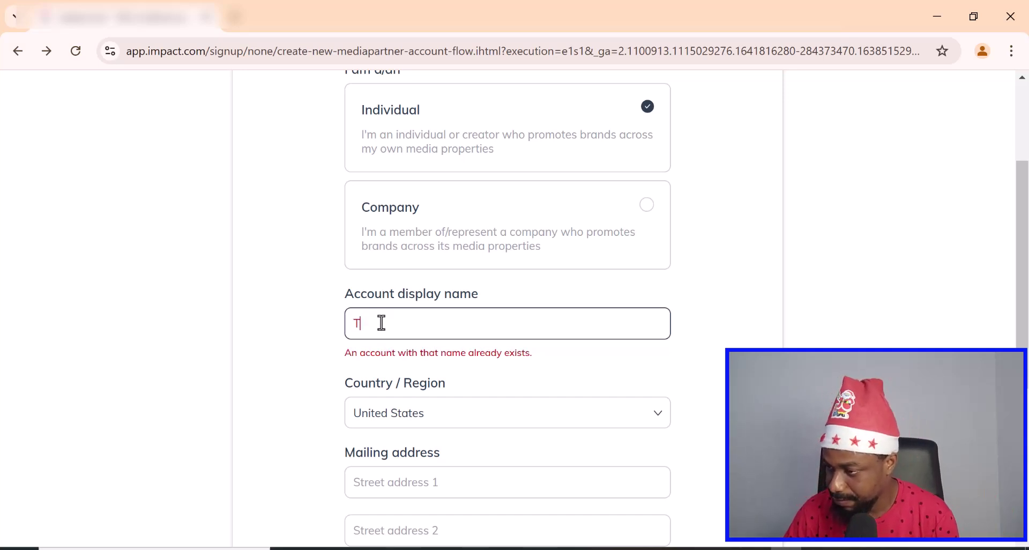
type("he goog guy")
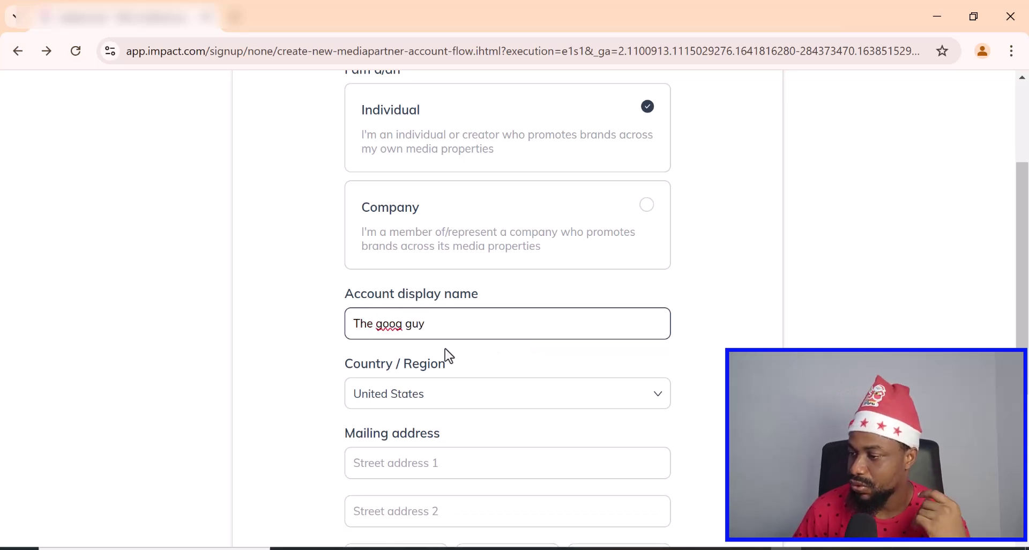
left_click(480, 361)
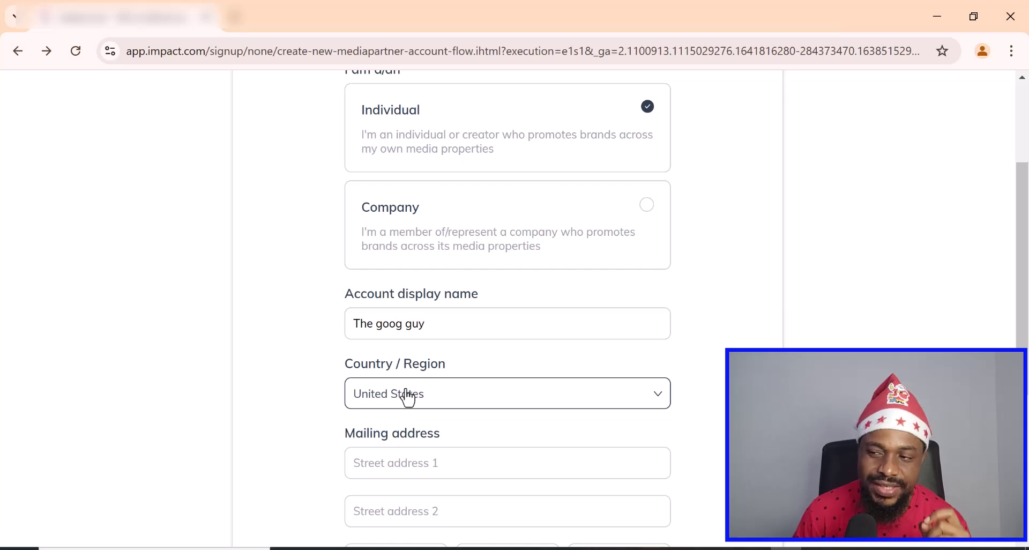
- Move through the first and second street address lines, leaving the country as United States
scroll(408, 395, "down", 1)
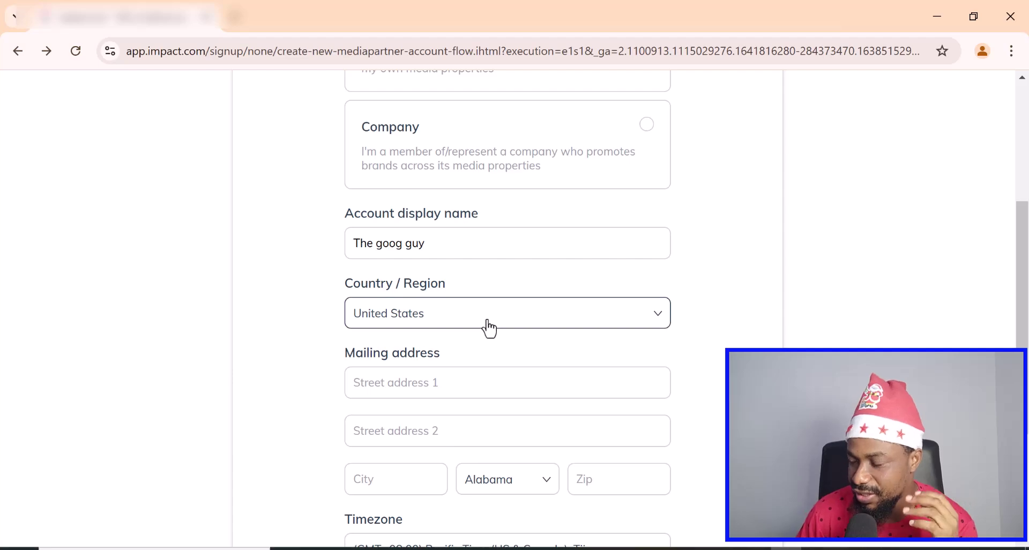
left_click(421, 385)
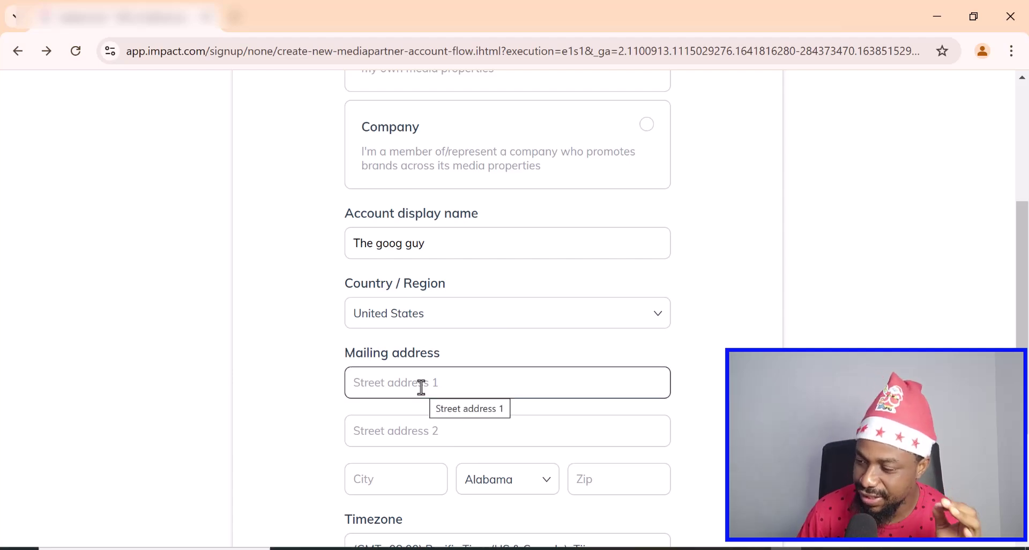
scroll(459, 377, "down", 2)
left_click(412, 352)
scroll(399, 359, "down", 2)
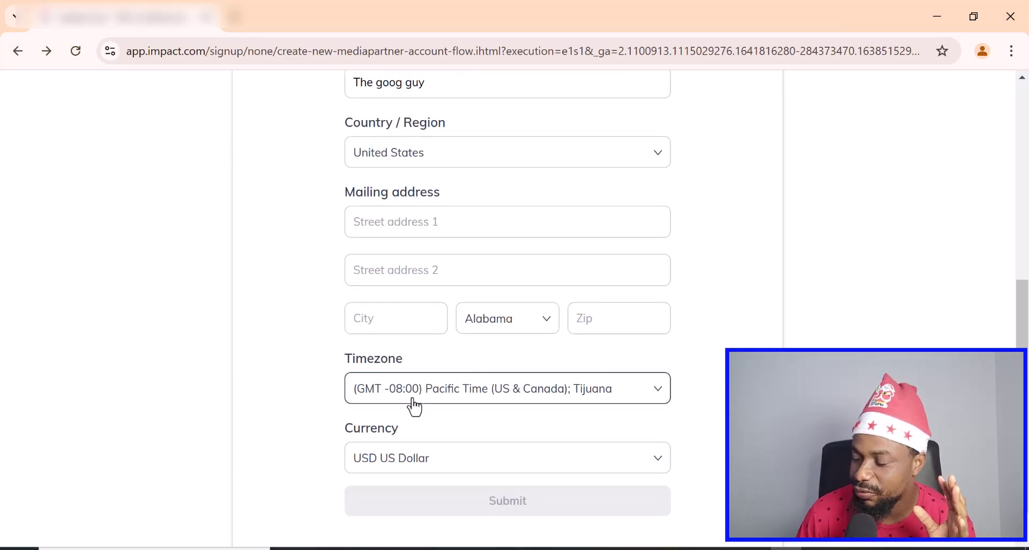
scroll(413, 395, "up", 1)
scroll(413, 395, "down", 2)
scroll(413, 396, "up", 3)
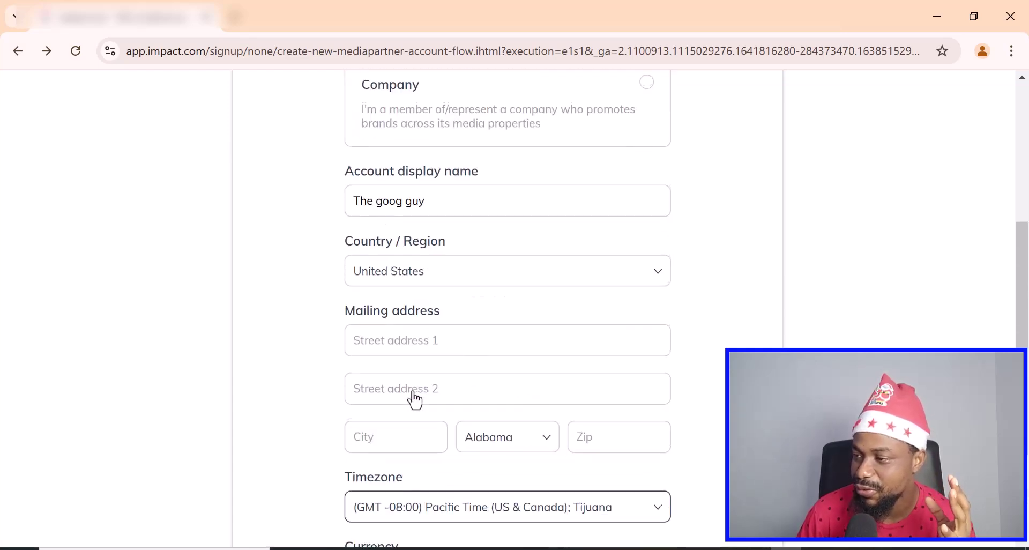
- Set Country / Region to Nigeria
left_click(463, 285)
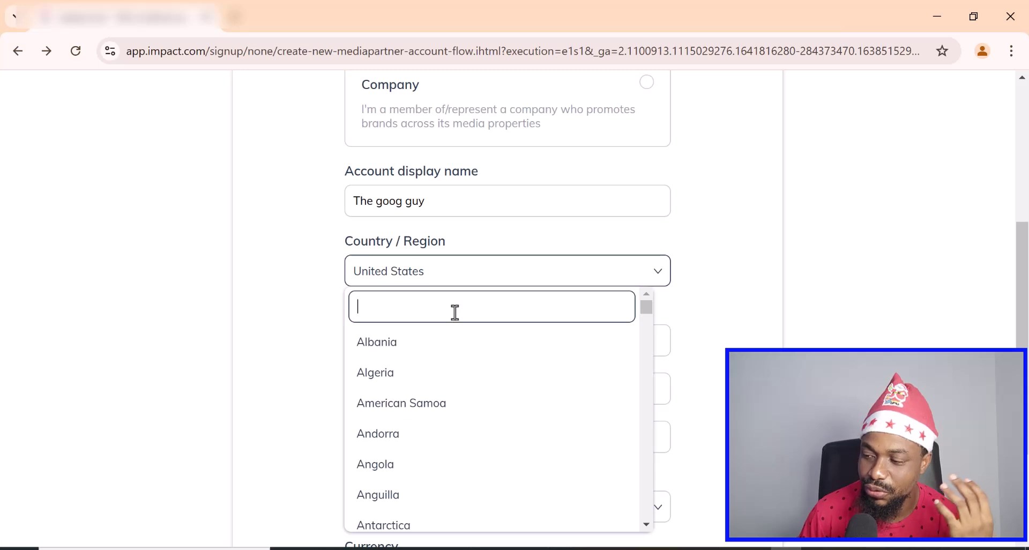
type("nig")
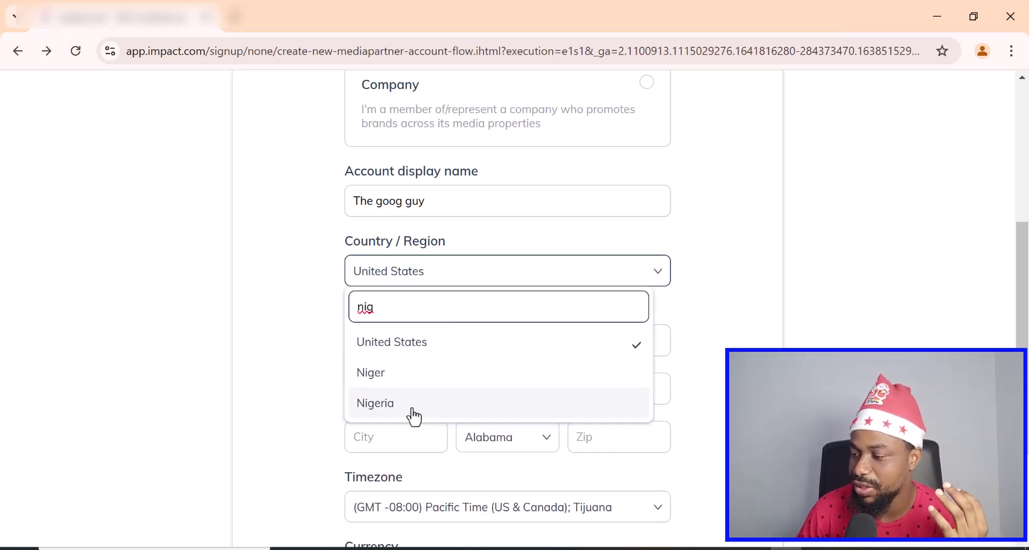
left_click(415, 410)
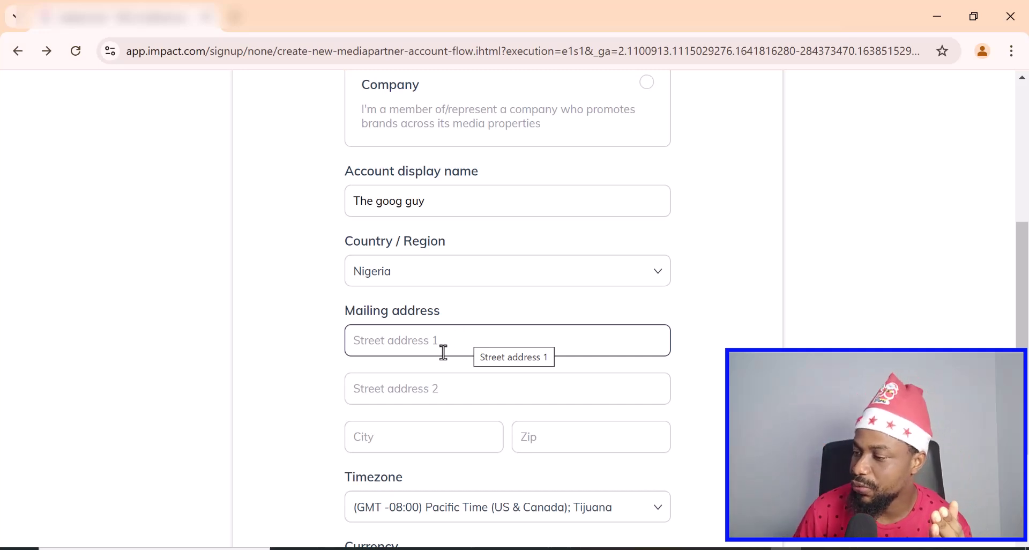
- Enter the first and second street address lines, the city and the zip code
left_click(442, 349)
type("123 Aba")
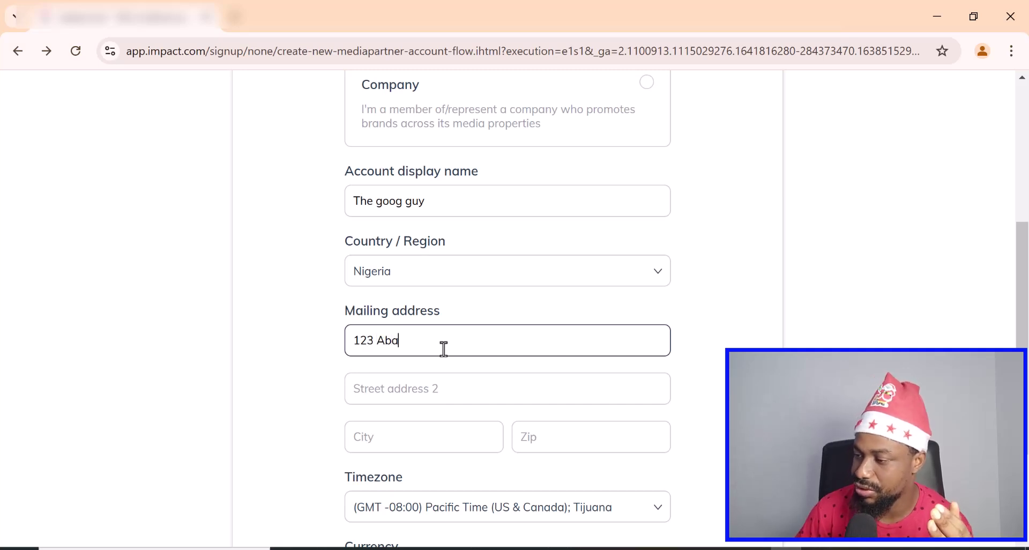
left_click(413, 393)
type("aba")
left_click(419, 429)
type("aba")
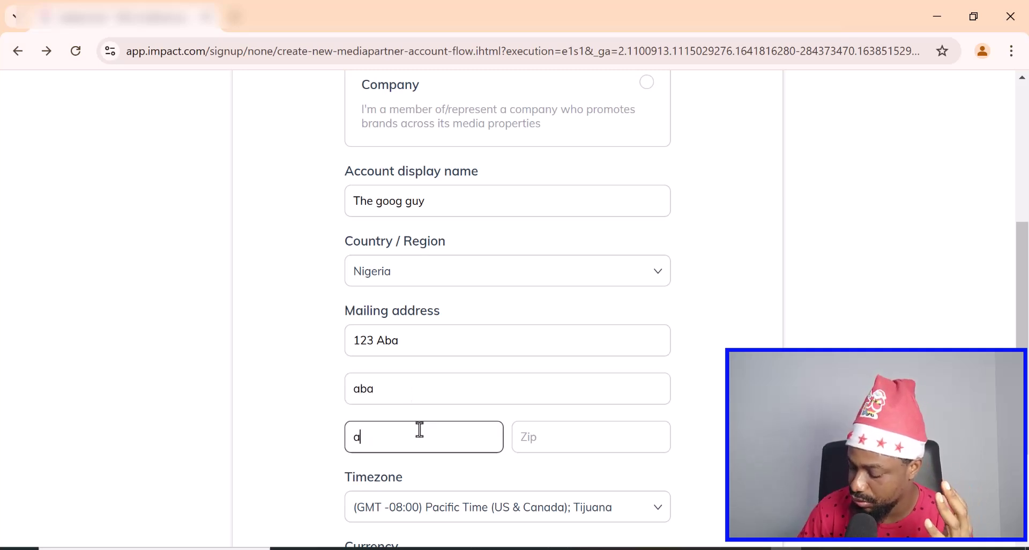
left_click(536, 438)
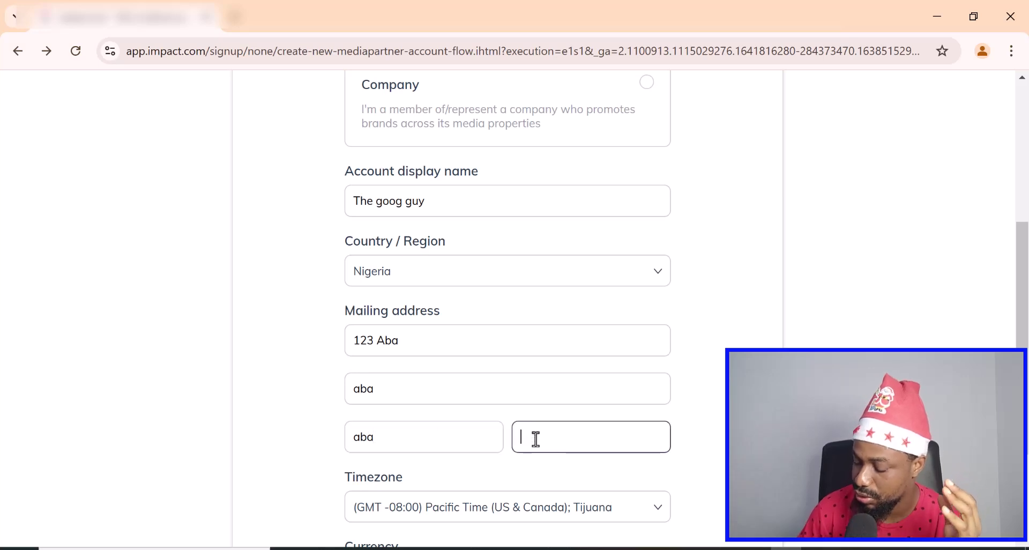
type("100342")
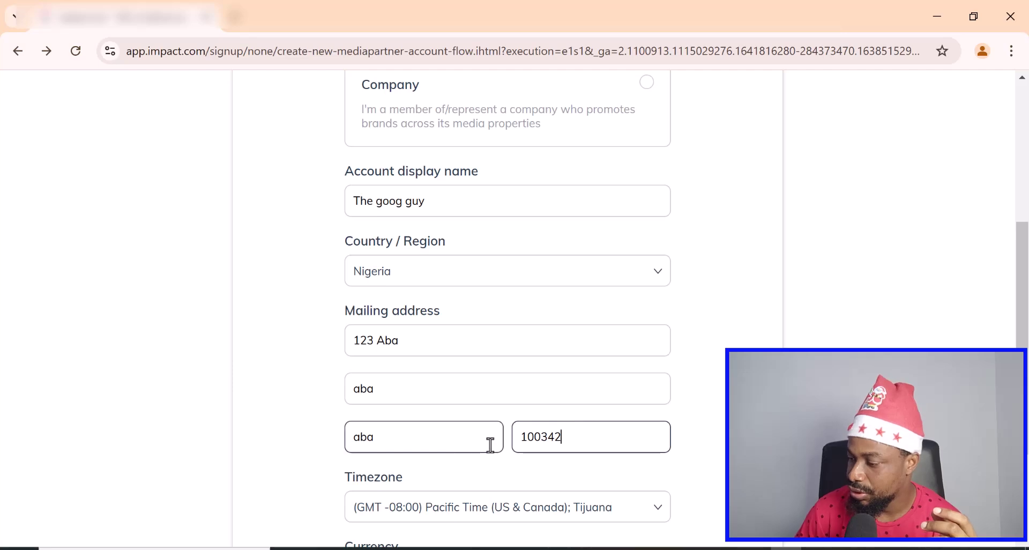
scroll(490, 444, "down", 2)
- Set the timezone to (GMT +01:00) West Central Africa
left_click(547, 429)
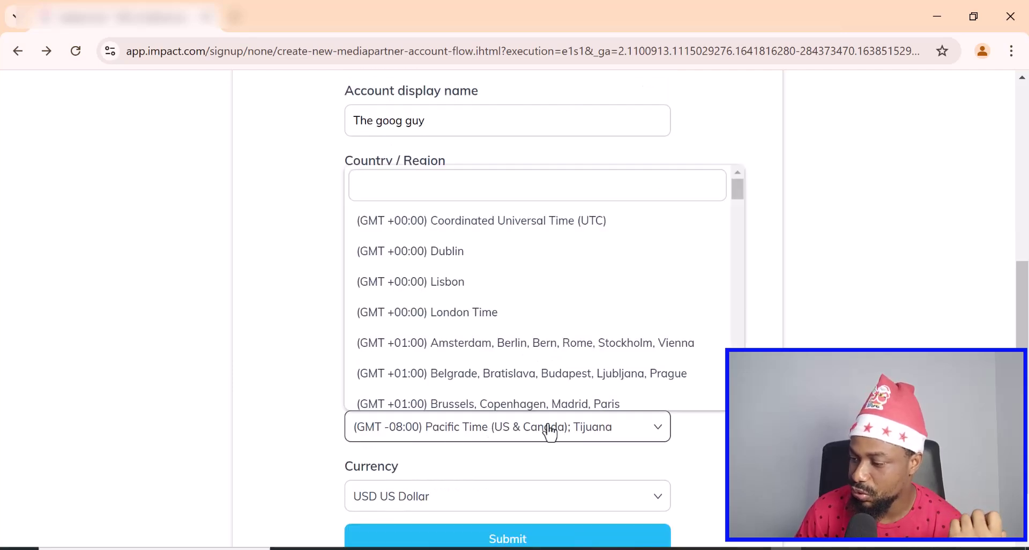
scroll(544, 292, "down", 3)
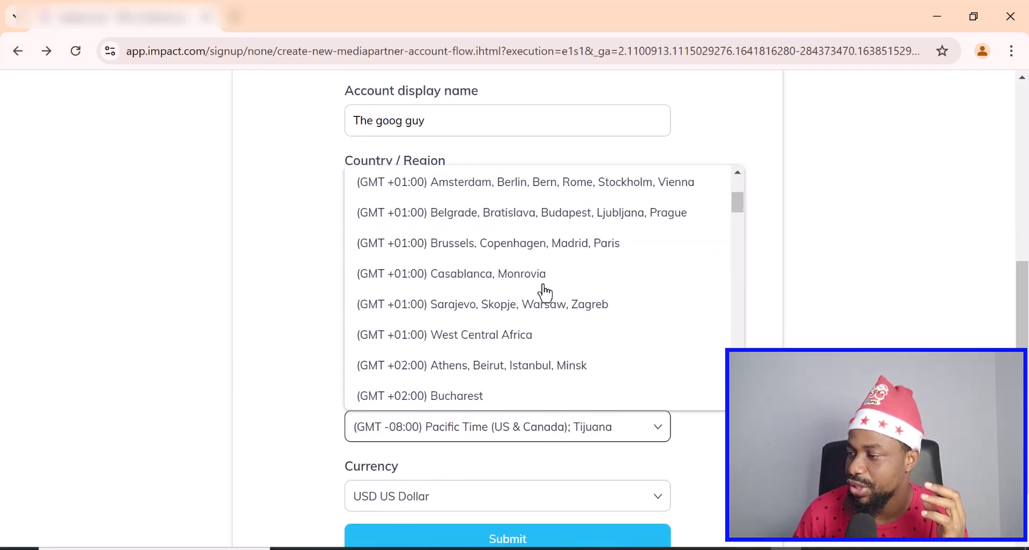
scroll(544, 291, "down", 2)
scroll(544, 292, "up", 1)
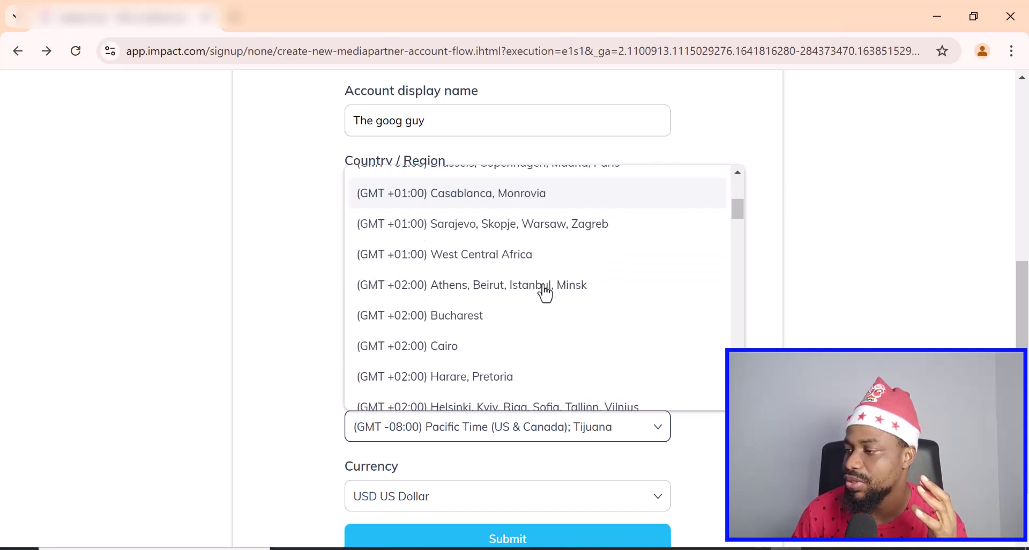
left_click(465, 264)
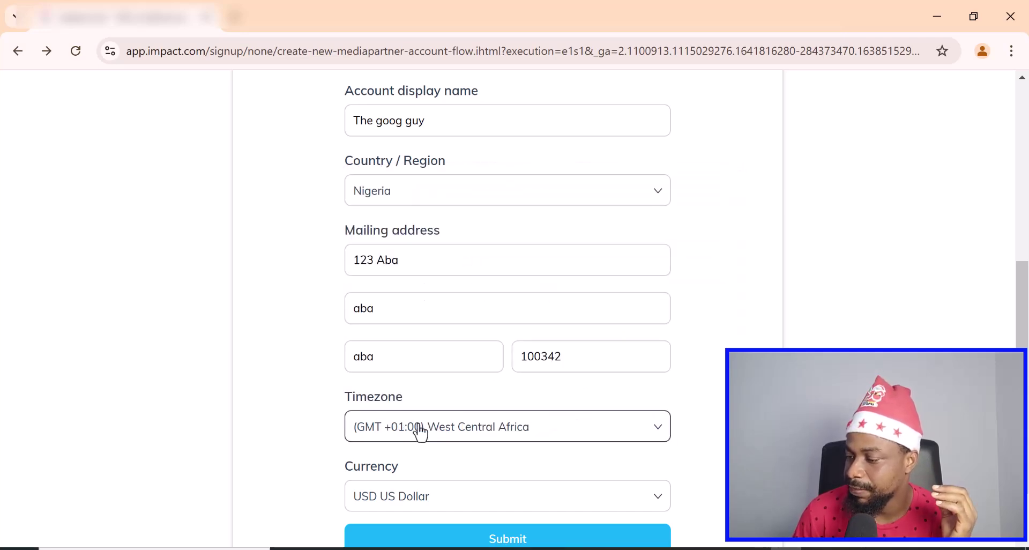
scroll(420, 429, "down", 1)
- Keep USD US Dollar as the currency and submit the signup details
left_click(493, 418)
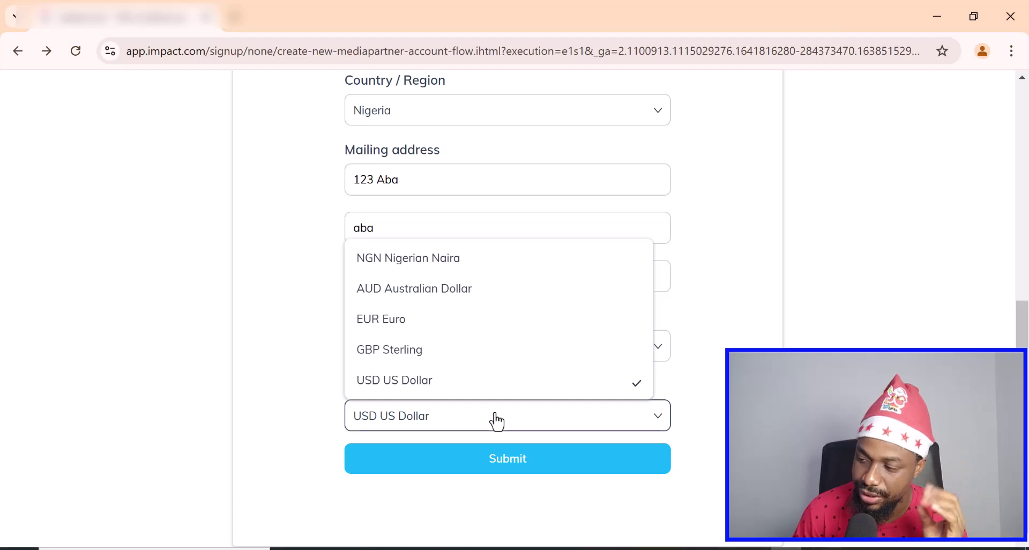
scroll(490, 327, "up", 2)
scroll(490, 326, "down", 2)
left_click(452, 427)
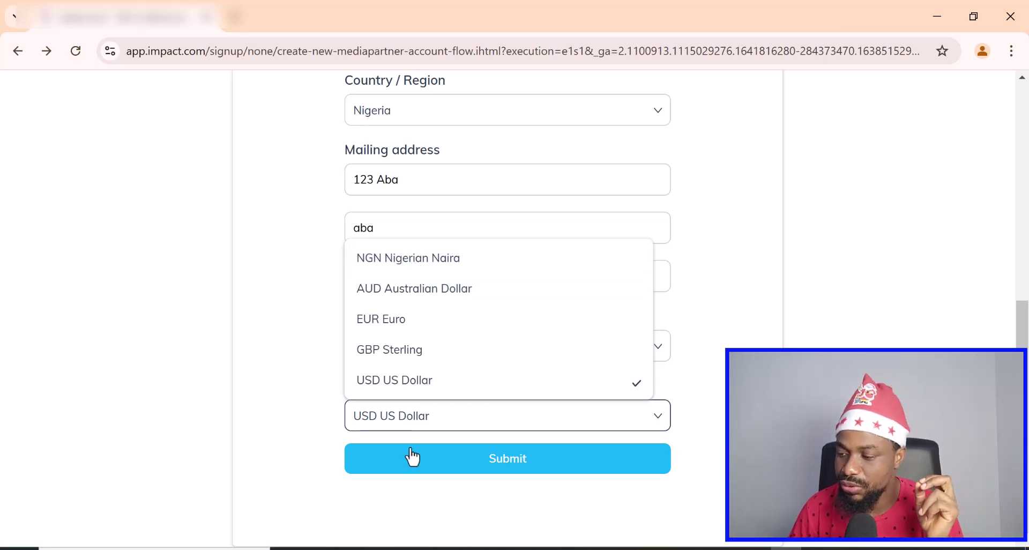
left_click(406, 422)
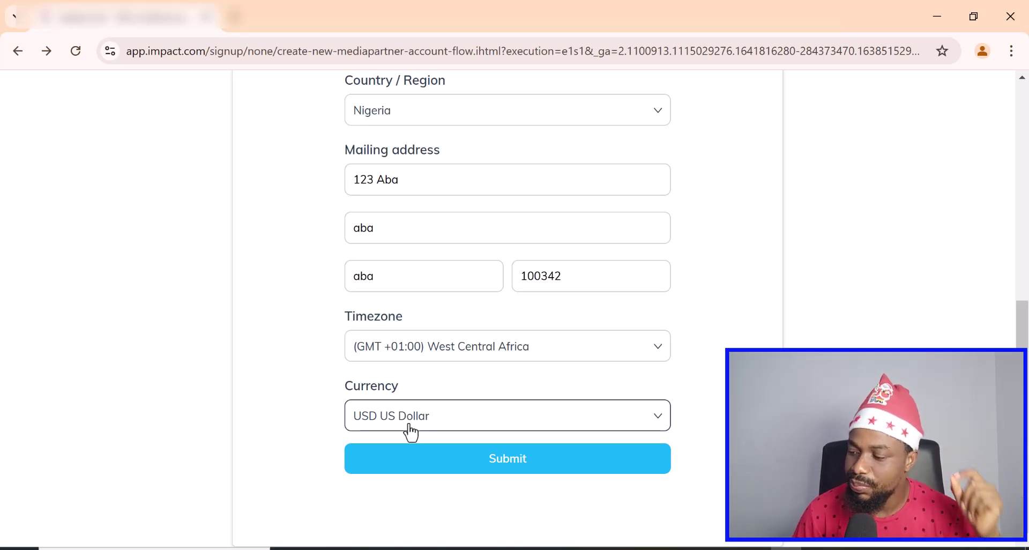
left_click(505, 467)
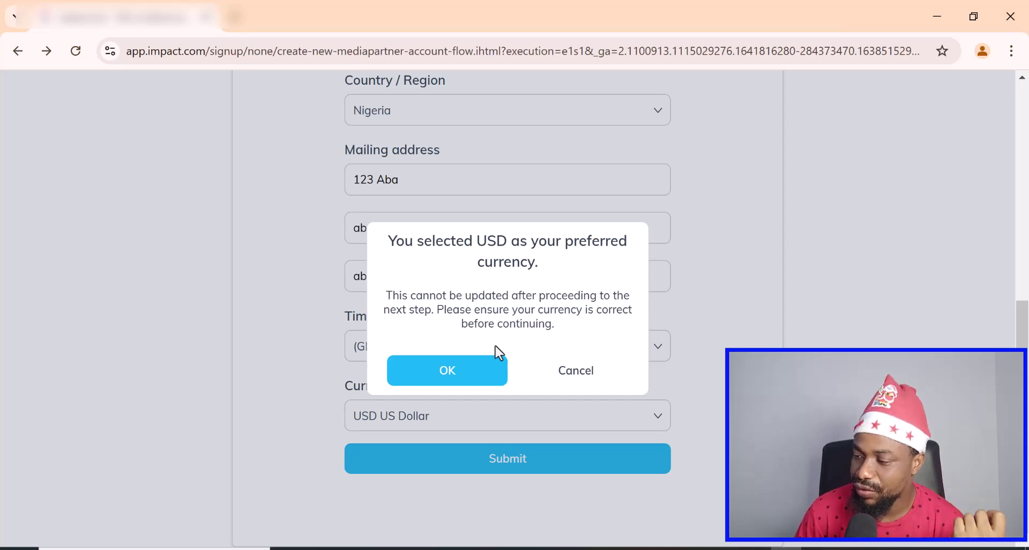
- Confirm USD as the preferred currency and decline Chrome's offer to save the address
left_click(448, 369)
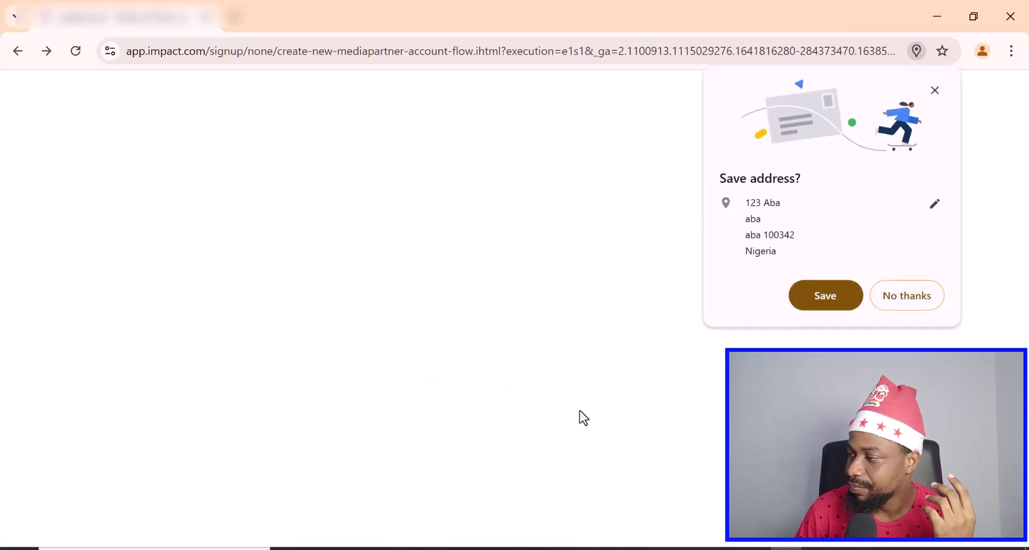
left_click(921, 301)
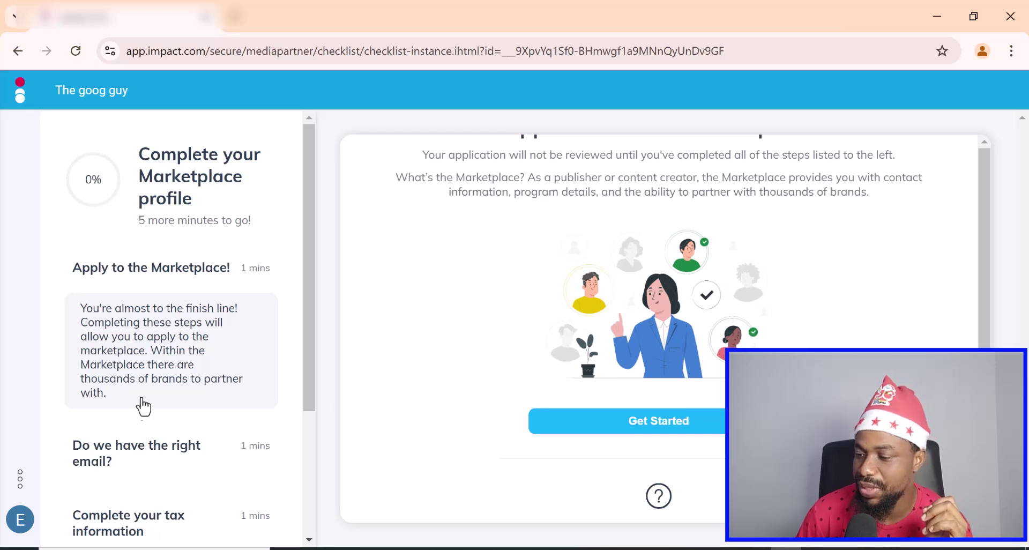
- Start the Marketplace checklist, pass the confirmed email step and tick tax information complete
scroll(161, 386, "down", 3)
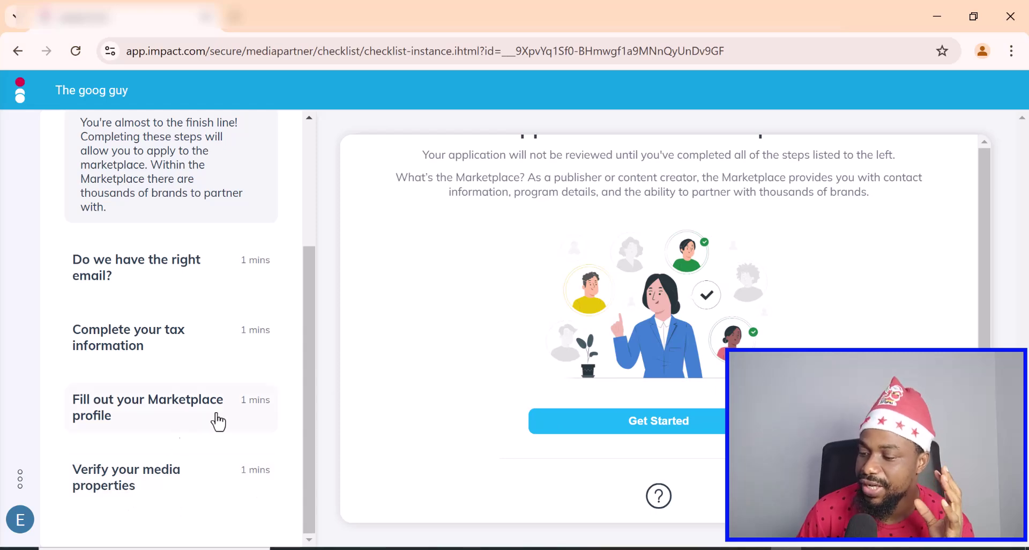
left_click(614, 428)
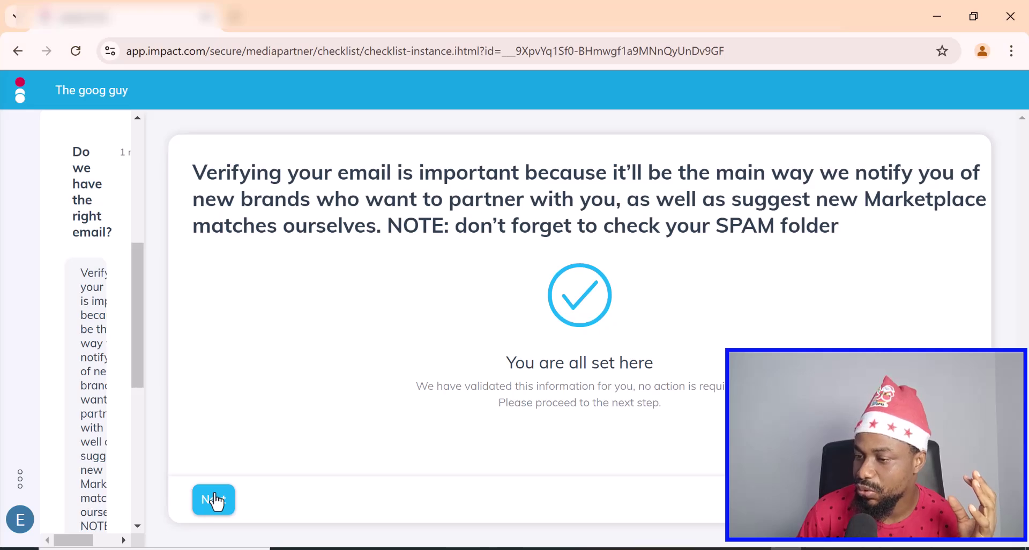
left_click(214, 500)
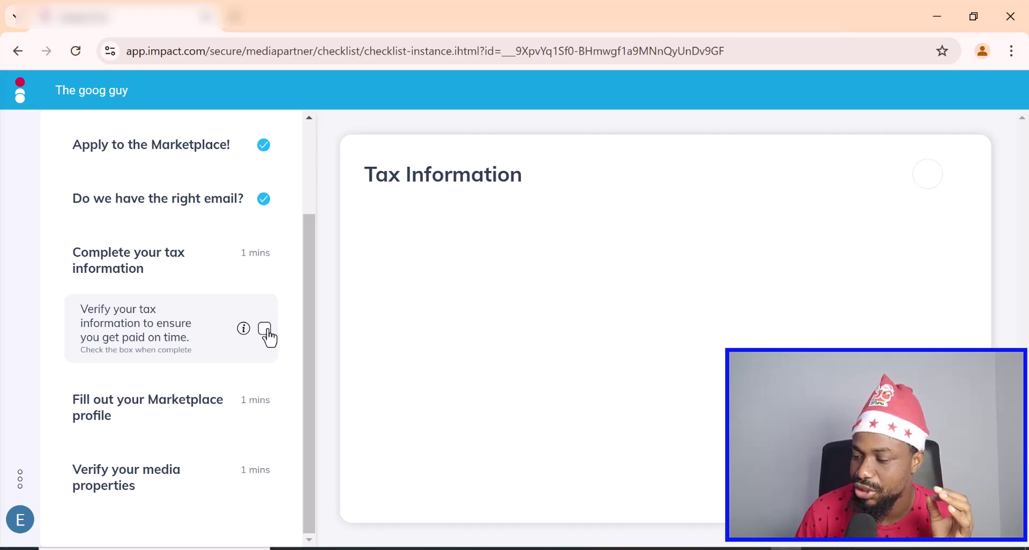
left_click(264, 328)
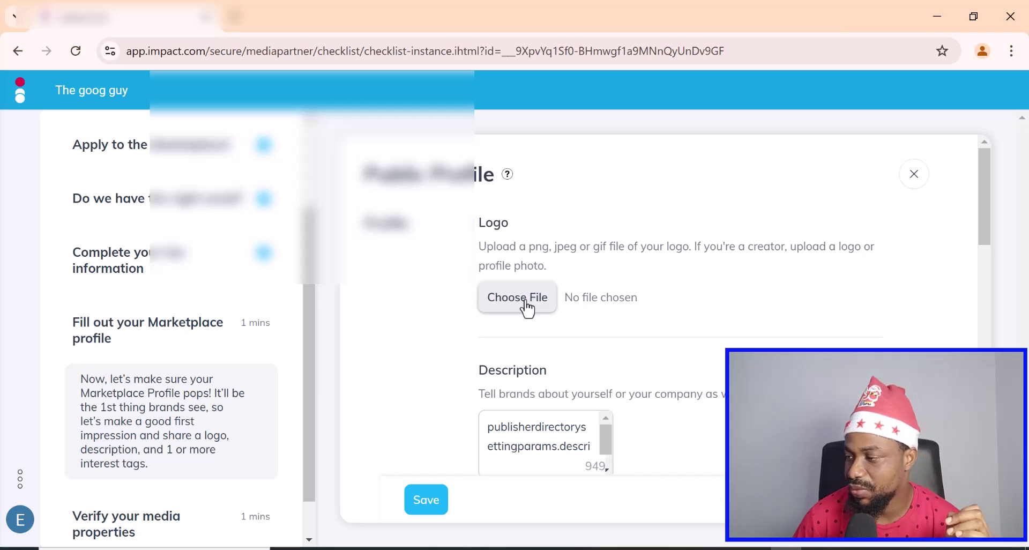
left_click(518, 297)
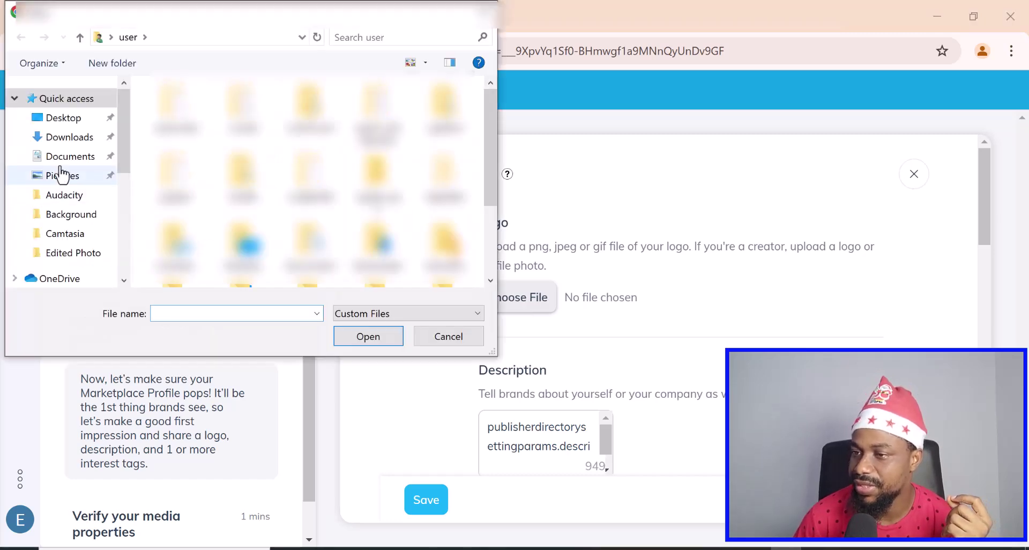
left_click(72, 156)
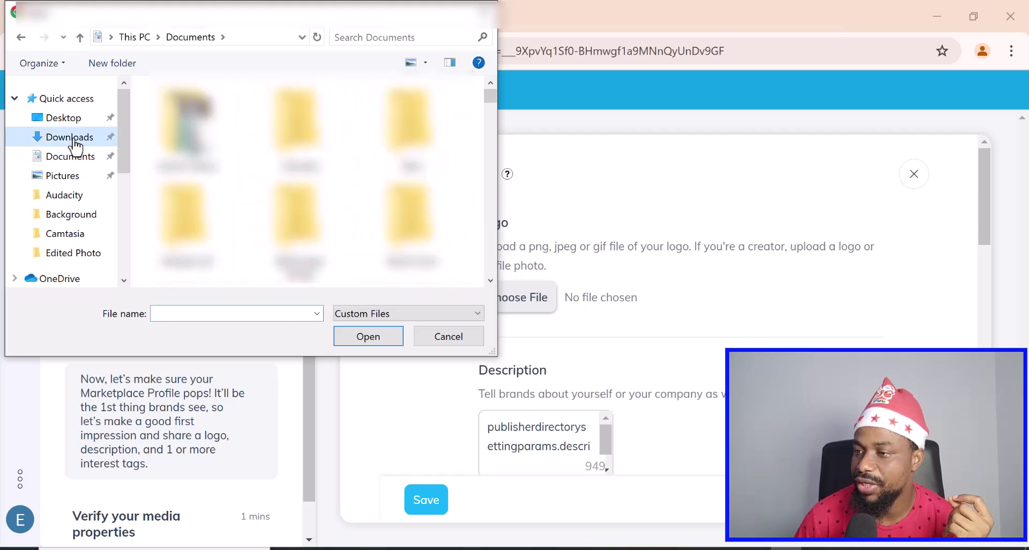
left_click(73, 139)
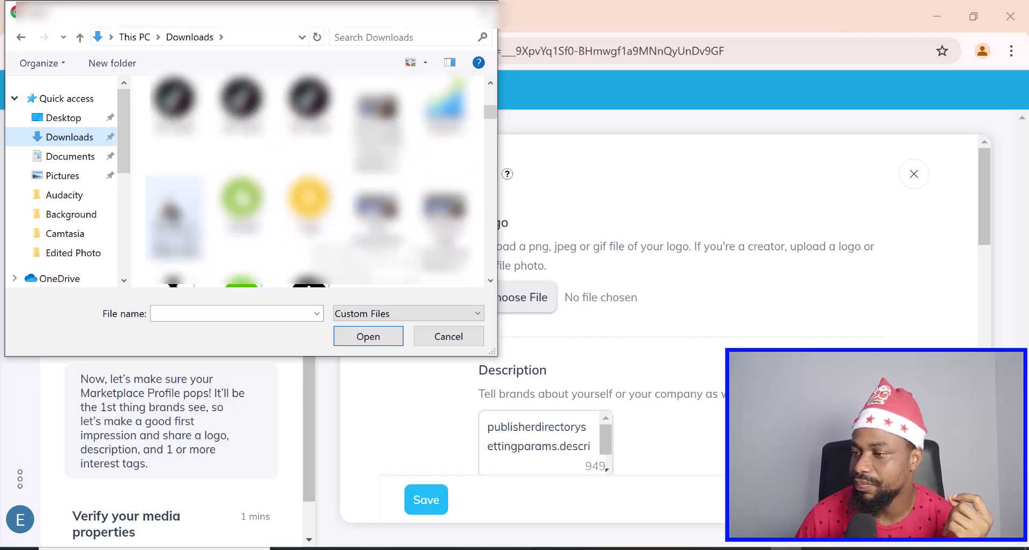
left_click(170, 221)
left_click(363, 338)
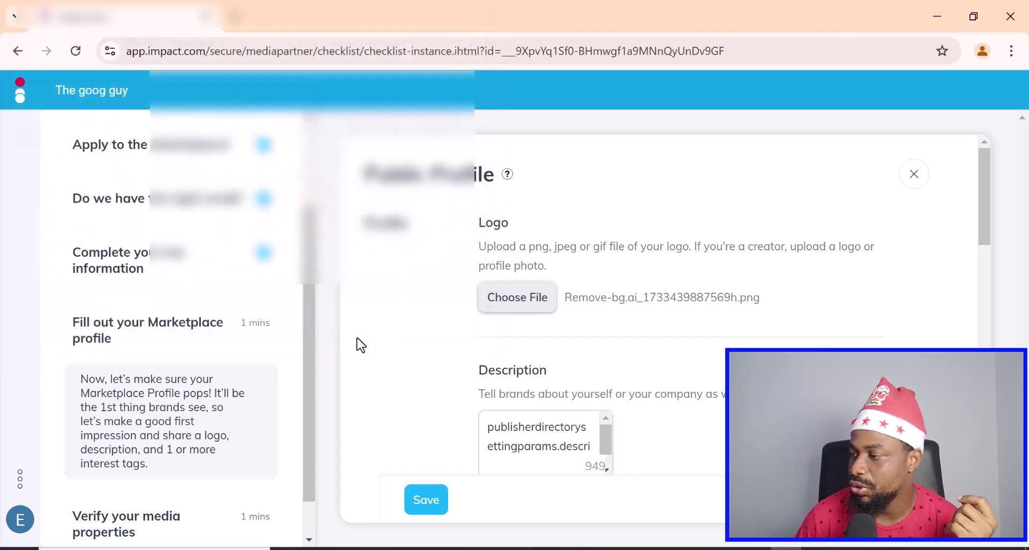
- Replace the old Description text with 'I AM PIC SPEC'
scroll(593, 316, "down", 3)
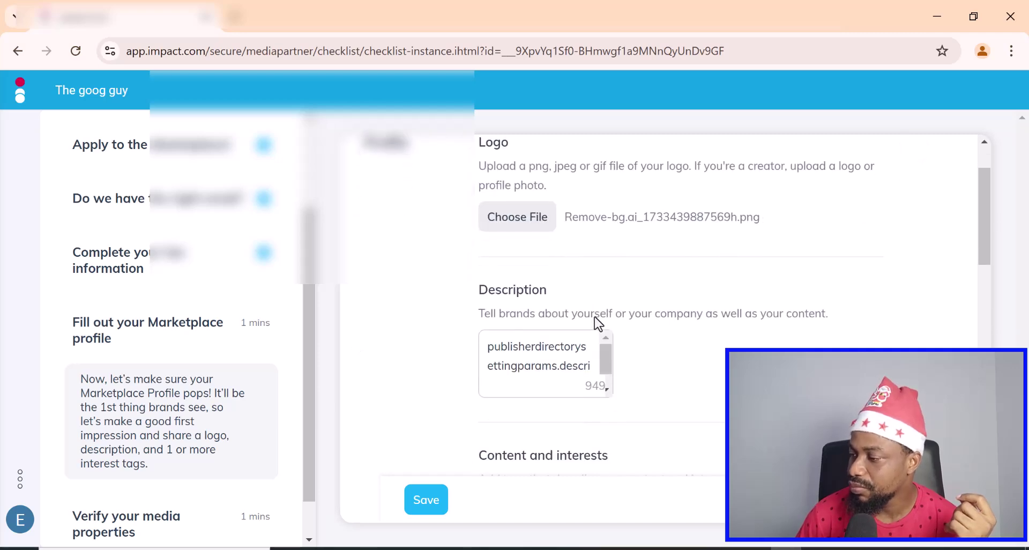
left_click(531, 275)
key("ctrl+a")
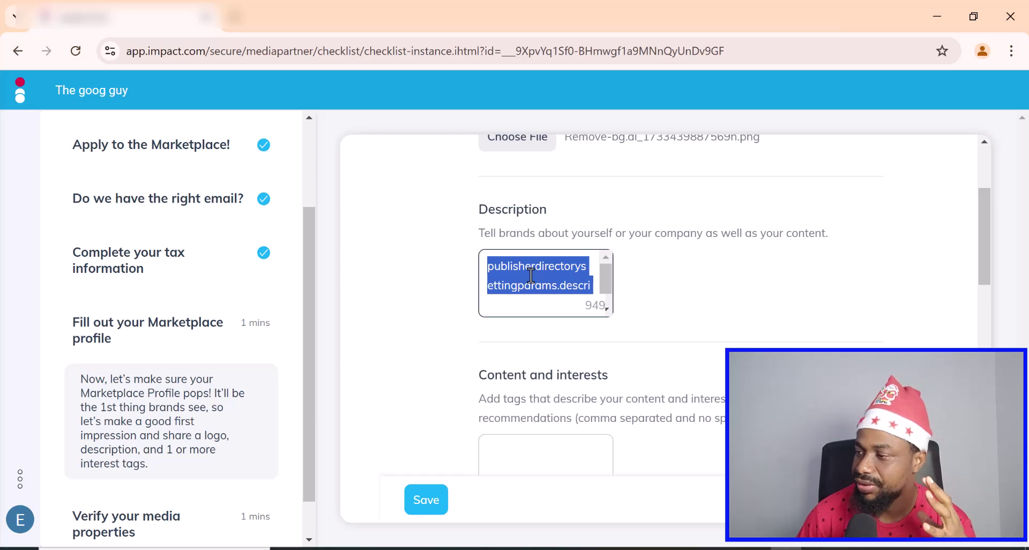
left_click_drag(480, 230, 836, 244)
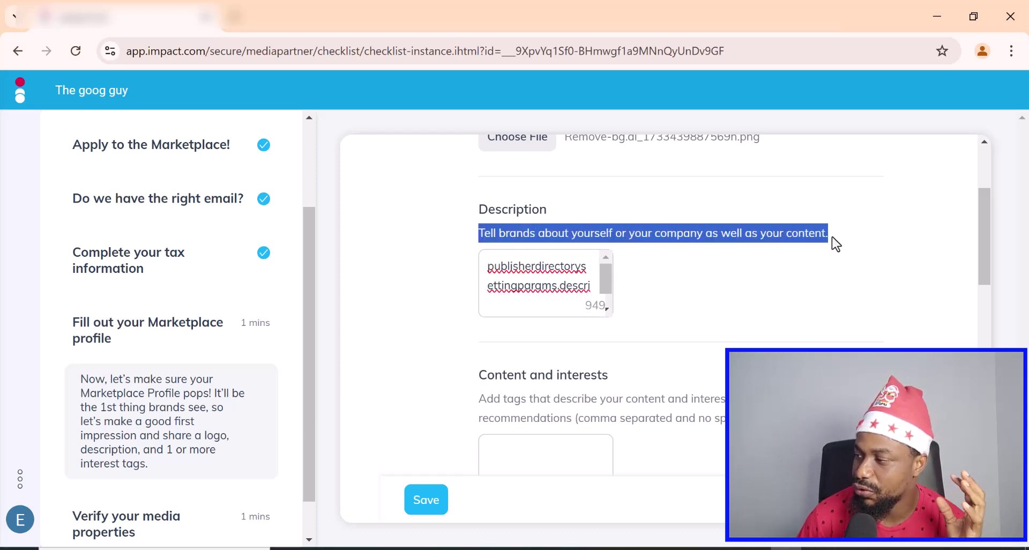
left_click(832, 238)
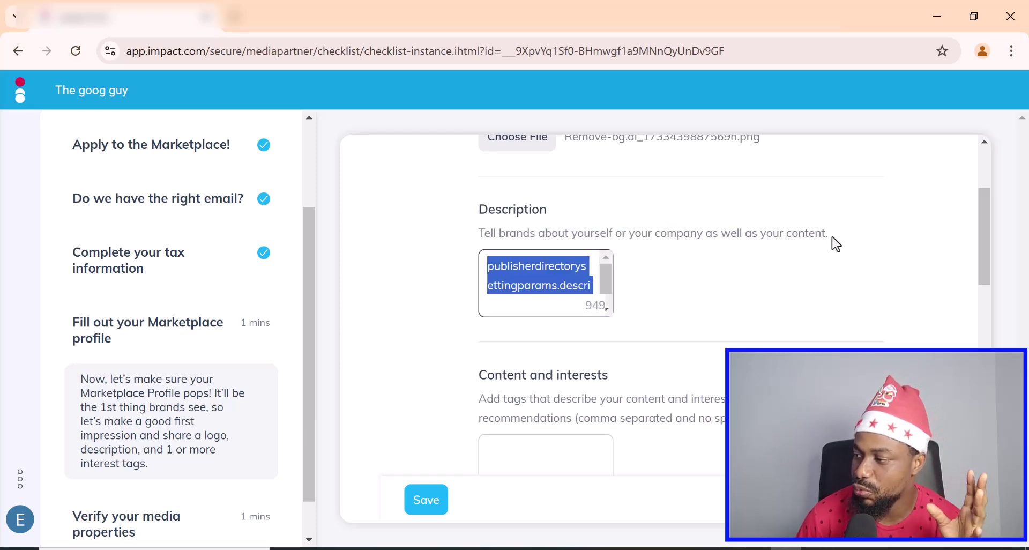
left_click(525, 262)
triple_click(524, 265)
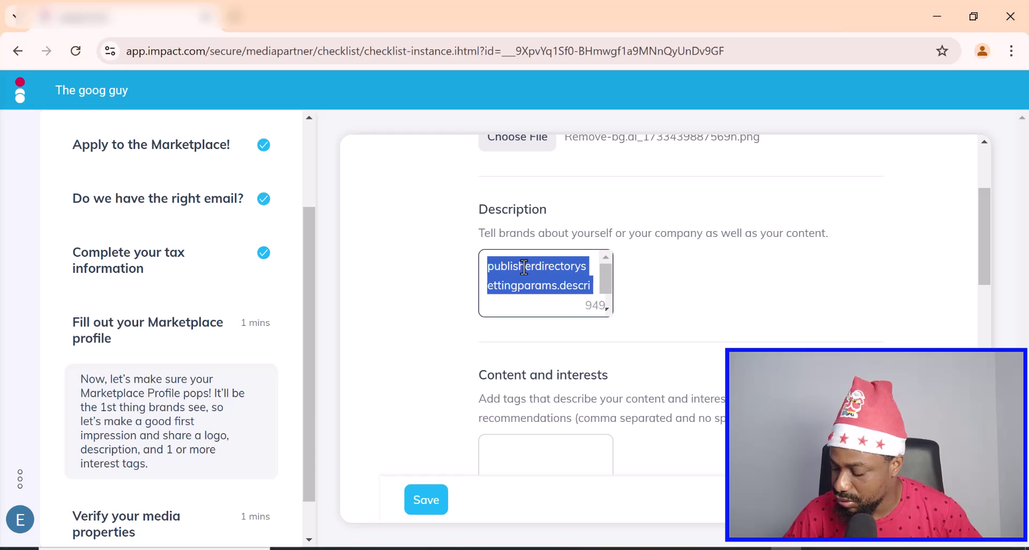
key("BackSpace")
type("I AM")
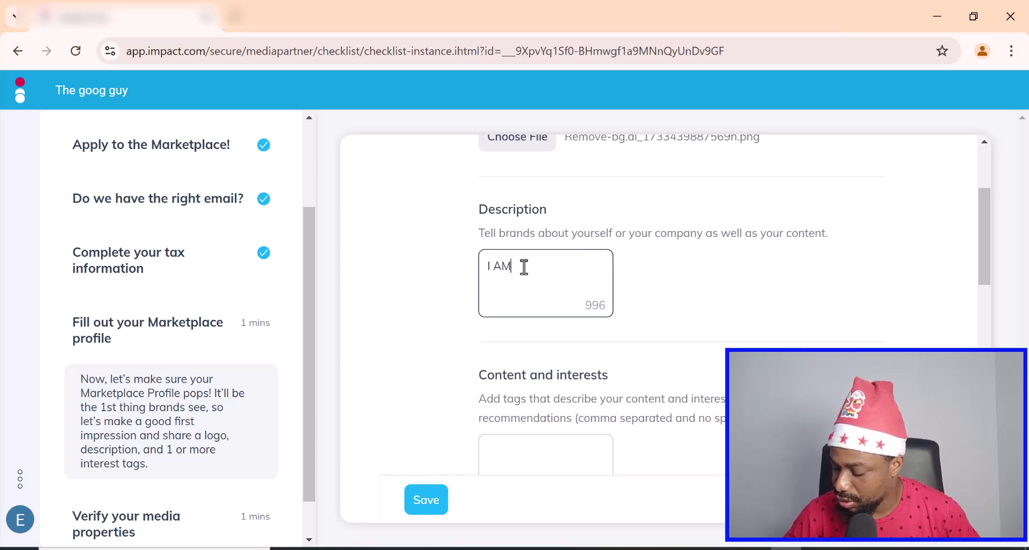
type(" PIC")
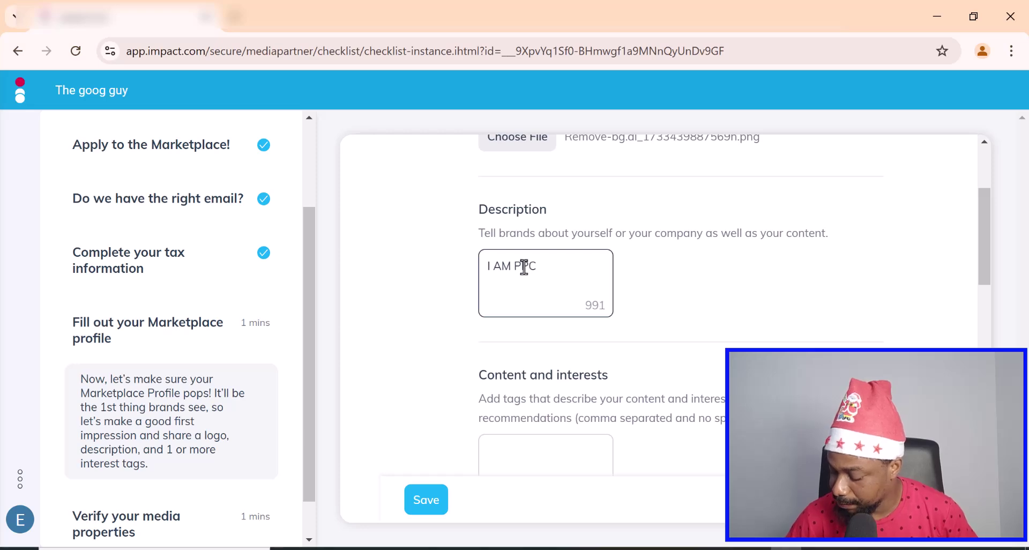
type(" SPECILIST")
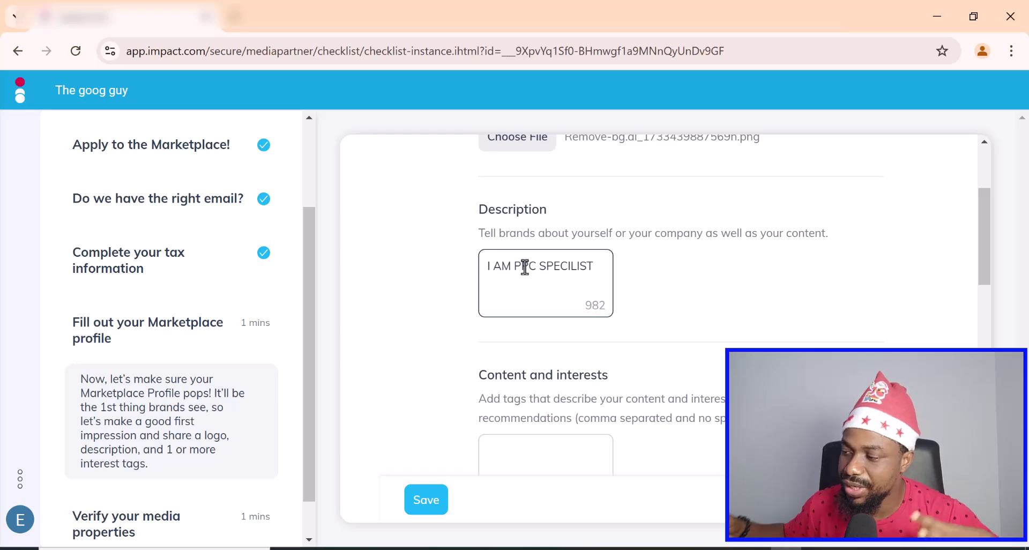
scroll(530, 290, "down", 3)
left_click(537, 294)
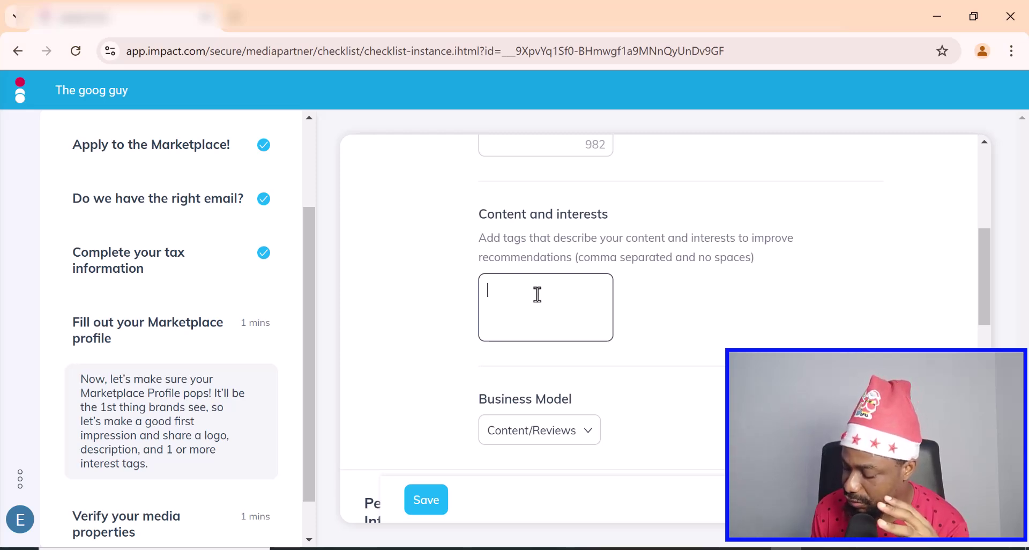
- Enter the MARKETING interest tag and keep the current Marketplace contact
type("MARKETING, hosting,")
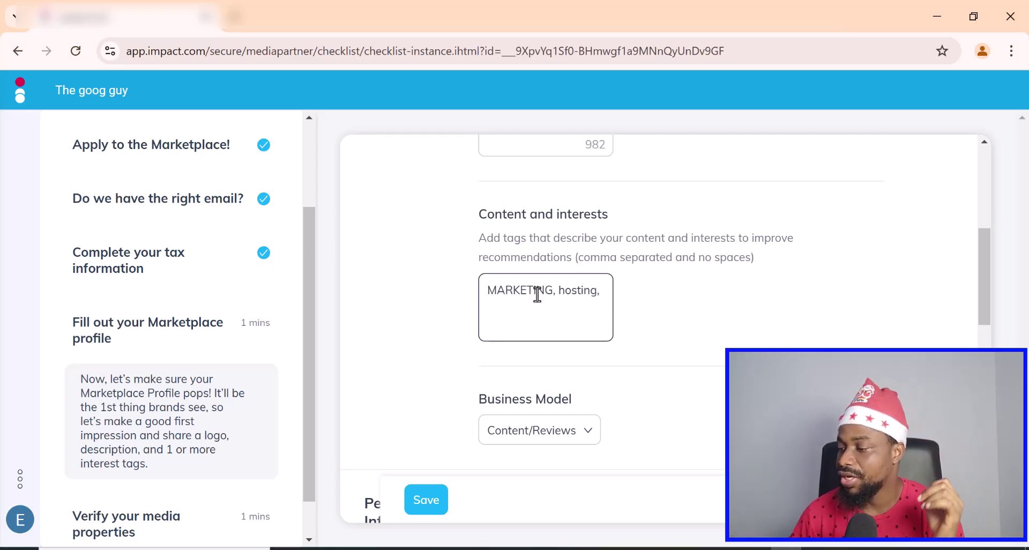
scroll(600, 391, "down", 2)
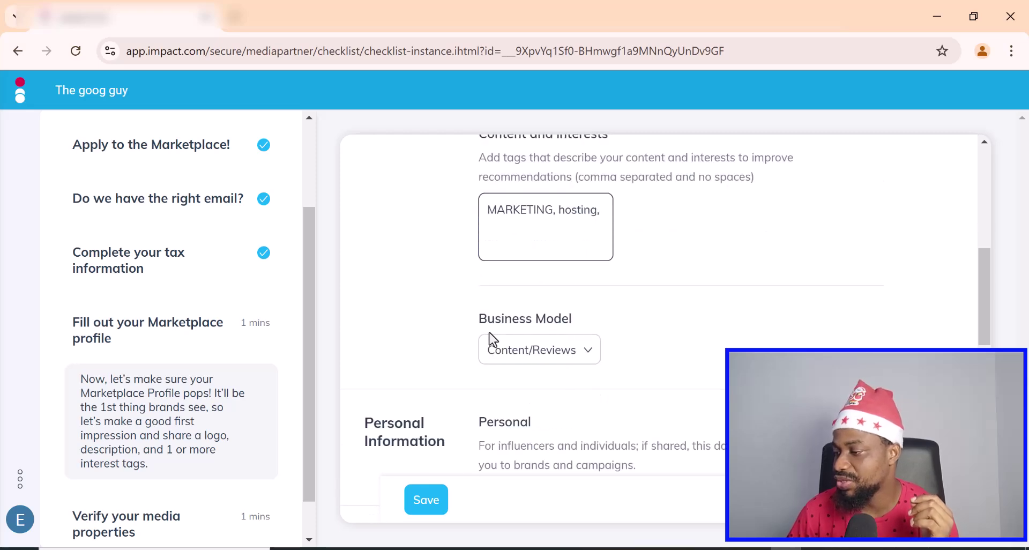
scroll(533, 337, "down", 3)
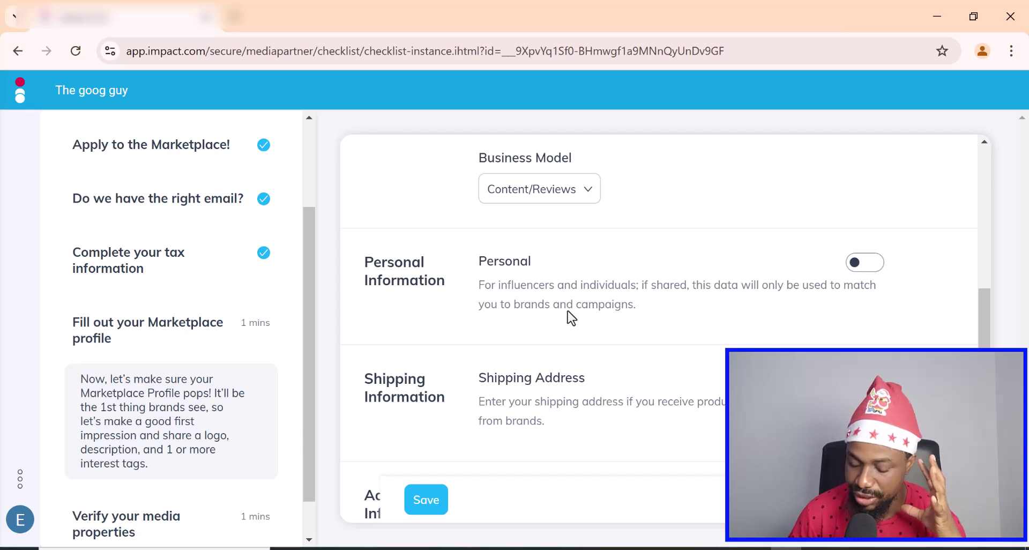
scroll(567, 314, "down", 2)
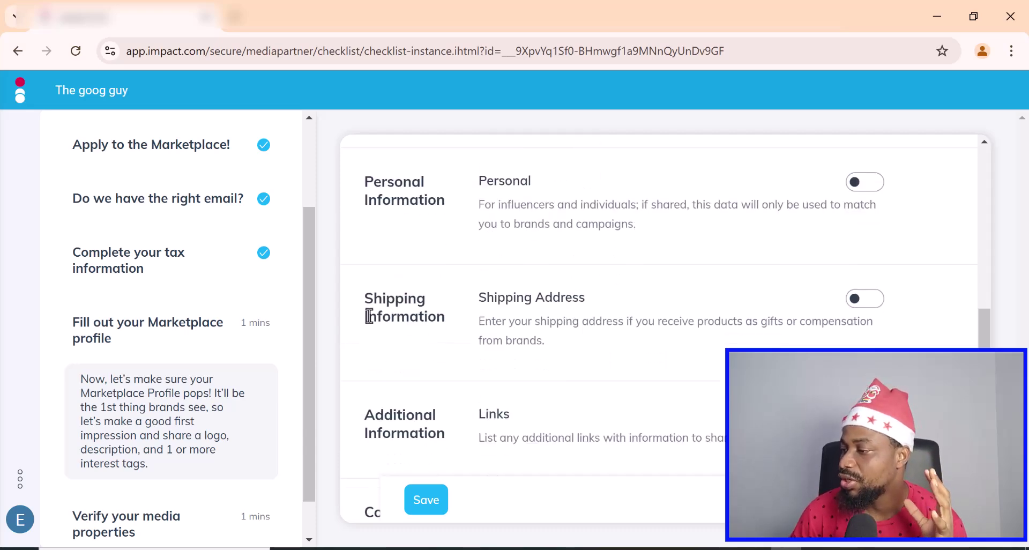
scroll(594, 335, "down", 2)
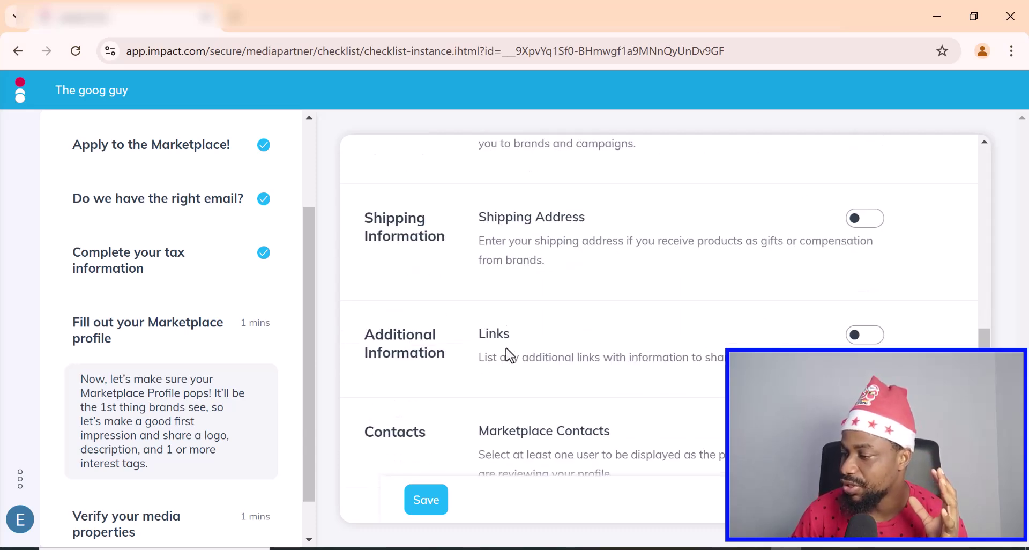
scroll(505, 351, "down", 3)
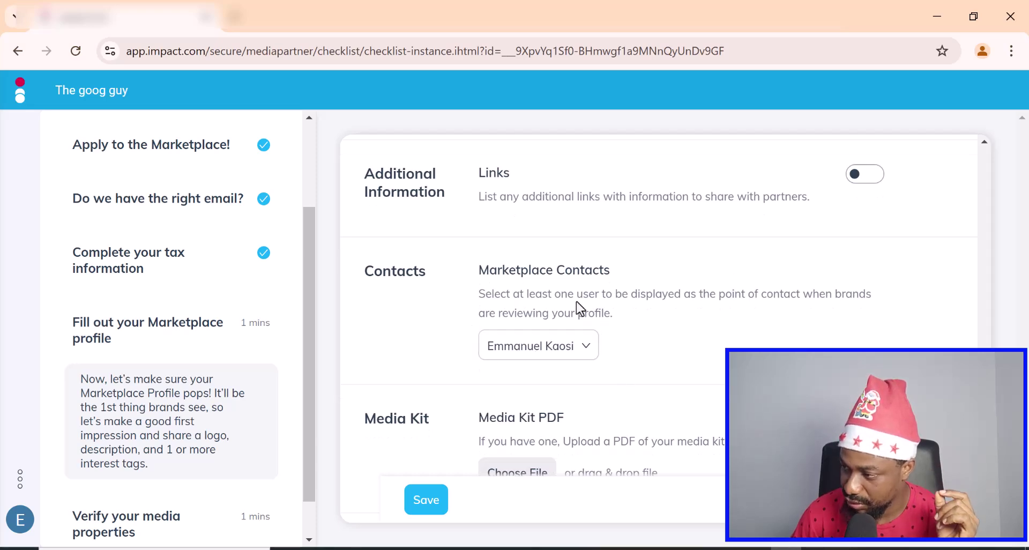
left_click(587, 348)
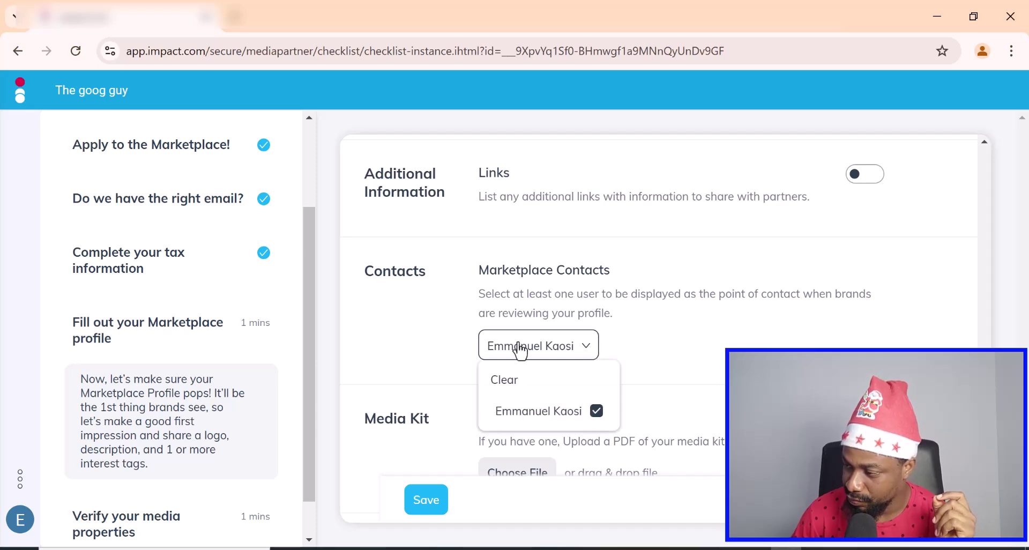
left_click(731, 313)
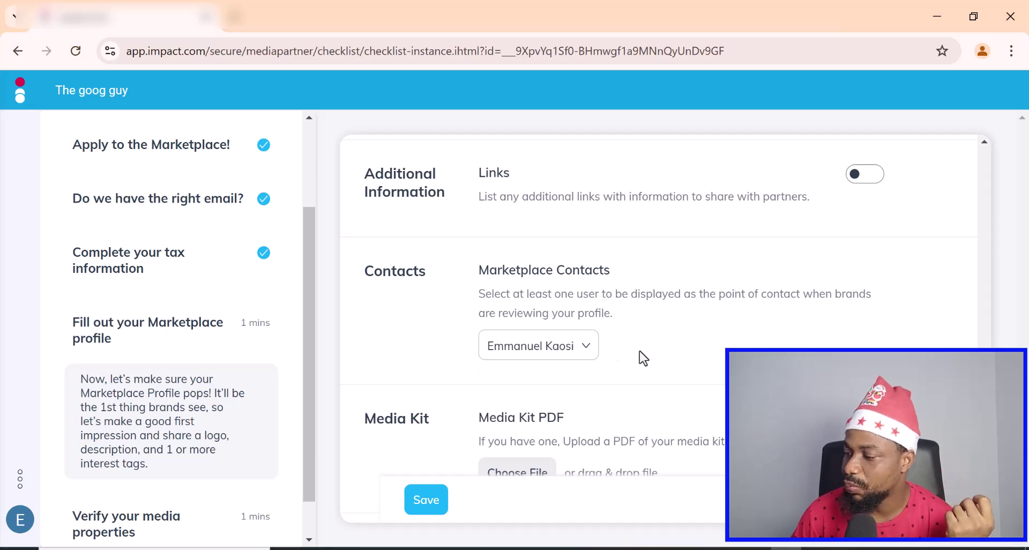
- Save the marketplace profile and review the Media Properties list
scroll(639, 354, "down", 1)
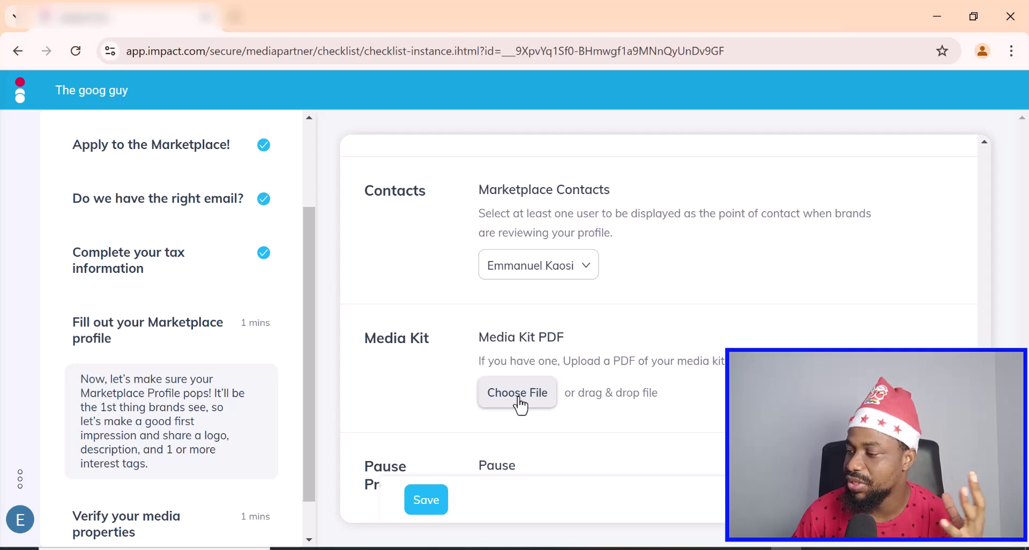
scroll(518, 405, "down", 1)
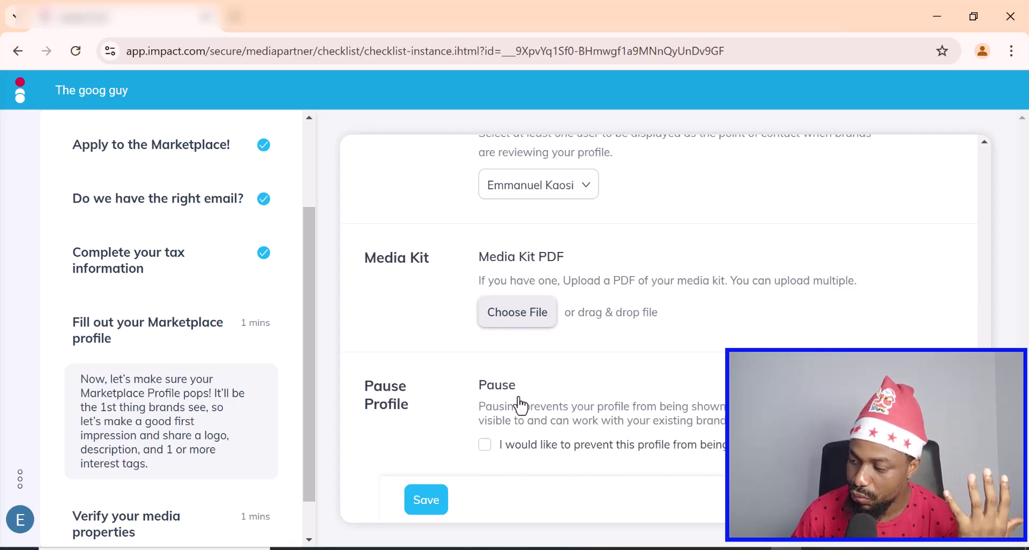
scroll(575, 396, "down", 1)
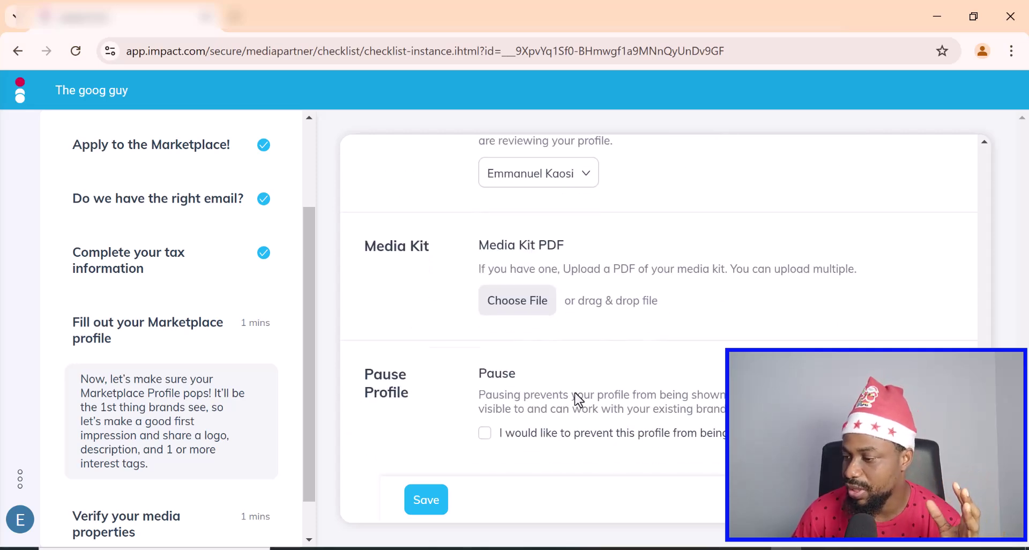
left_click(426, 503)
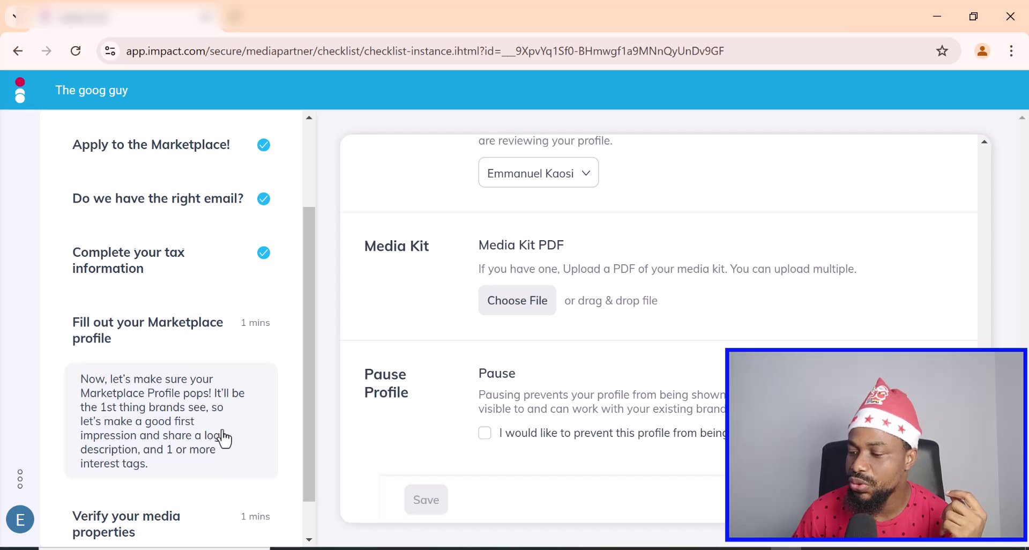
scroll(223, 437, "down", 1)
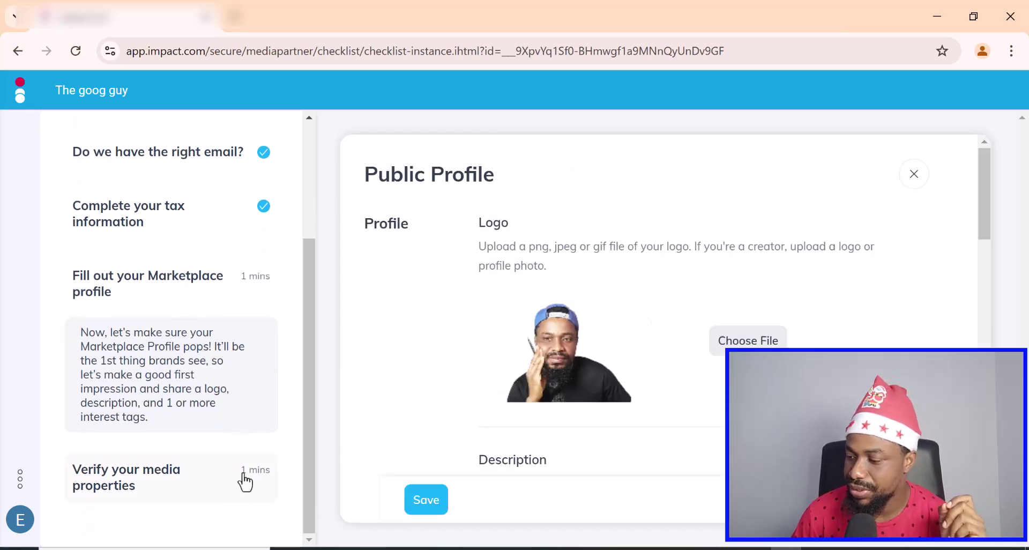
scroll(544, 300, "down", 10)
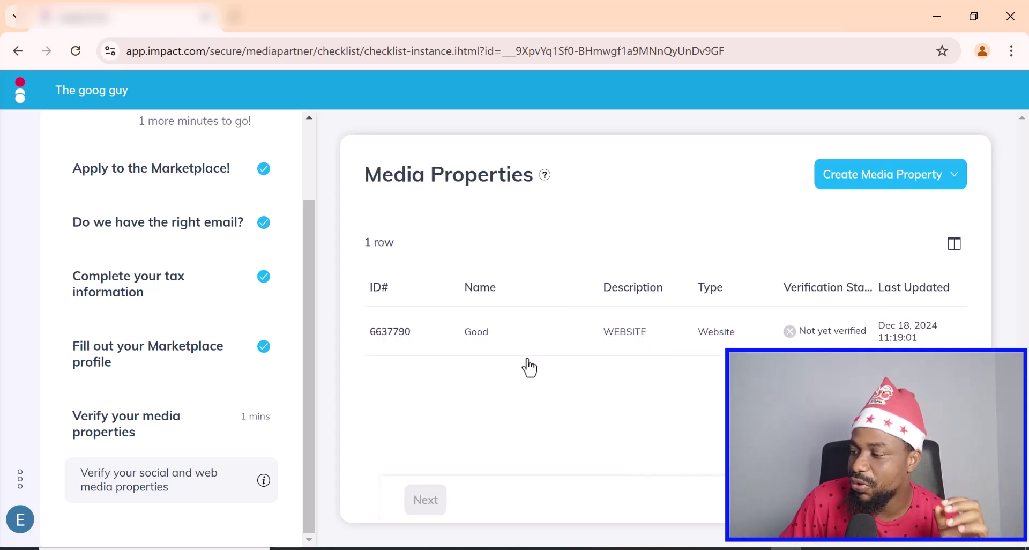
- Start verification of the goodnuel.com property from the Media Properties list
mouse_move(881, 342)
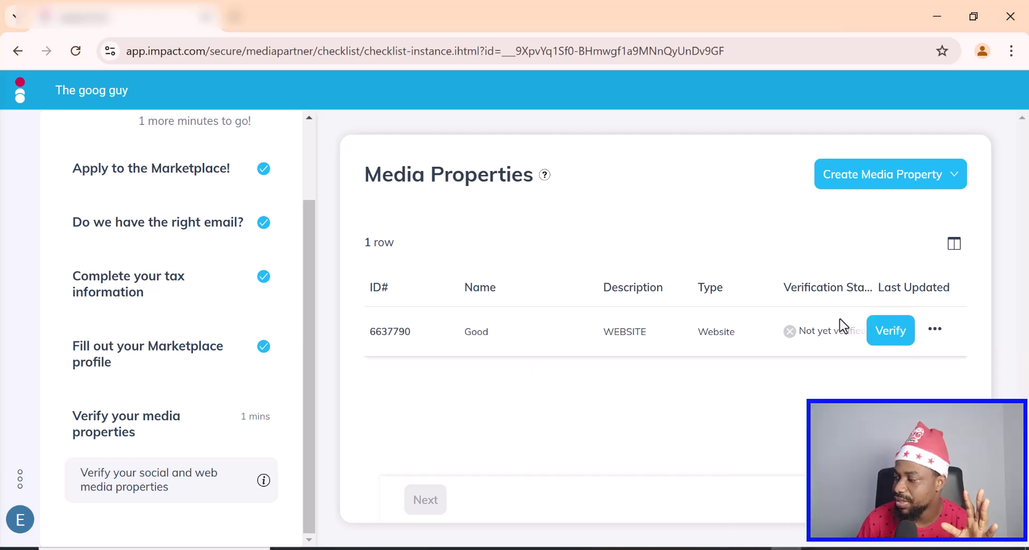
left_click(894, 338)
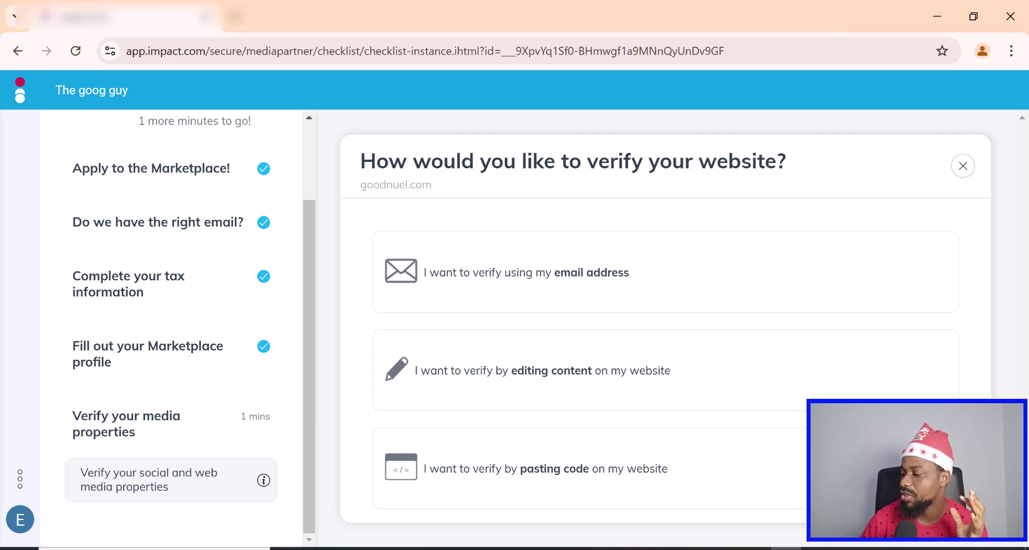
- Choose code-pasting verification, copy the goodnuel.com meta tag, and switch to Gmail
left_click(450, 472)
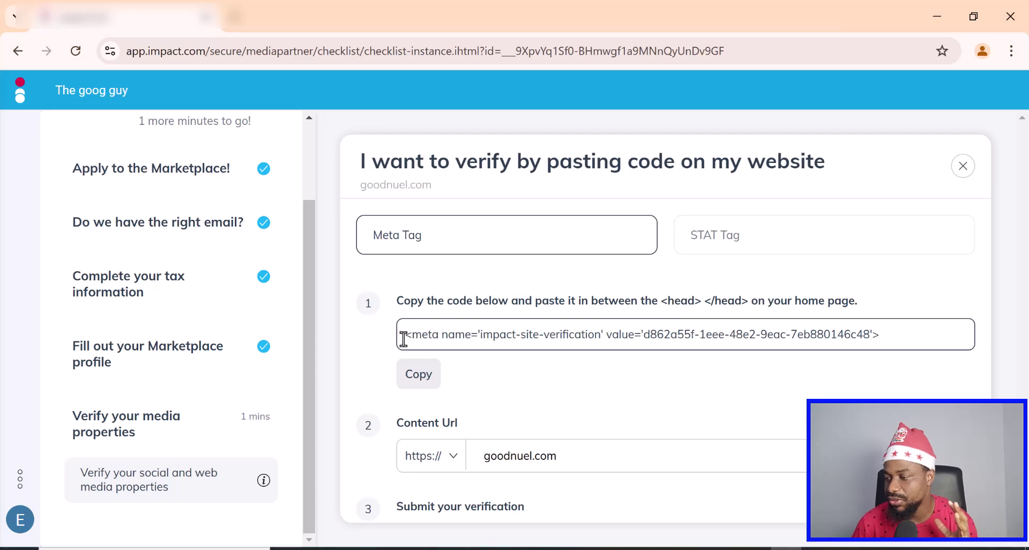
left_click_drag(404, 337, 885, 340)
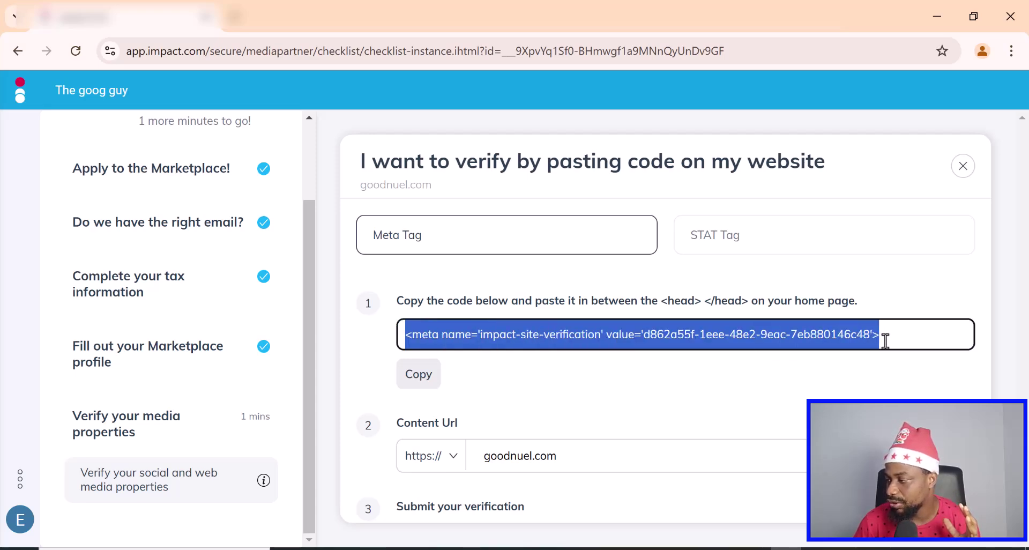
left_click(424, 380)
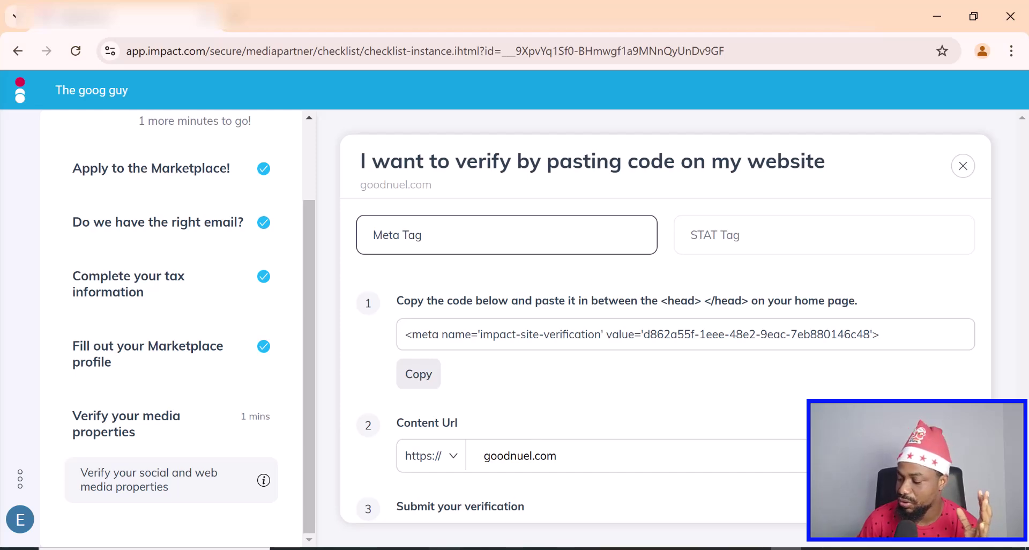
mouse_move(320, 548)
left_click(385, 501)
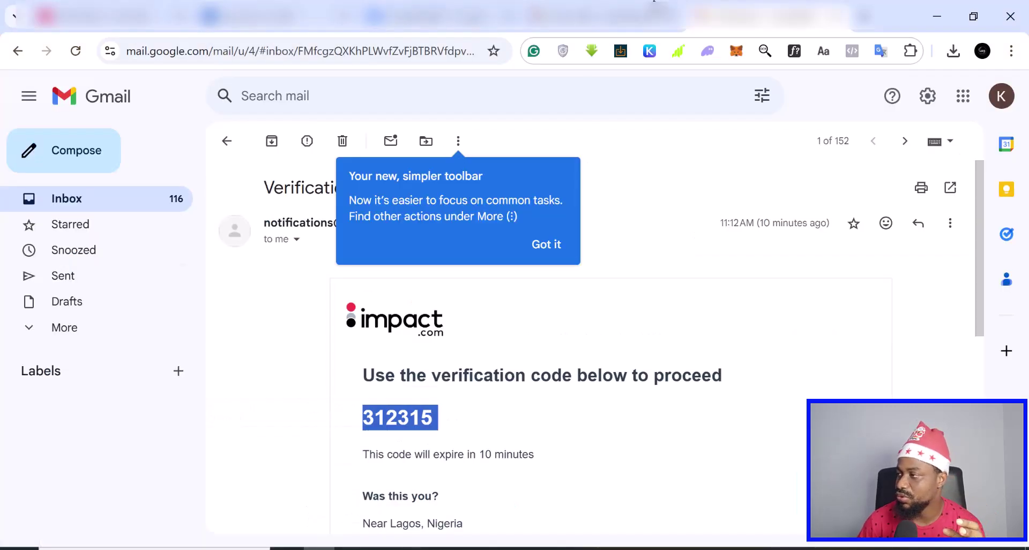
- Open the goodnuel.com WordPress dashboard in a new tab and search Add Plugins for footer plugins
left_click(864, 17)
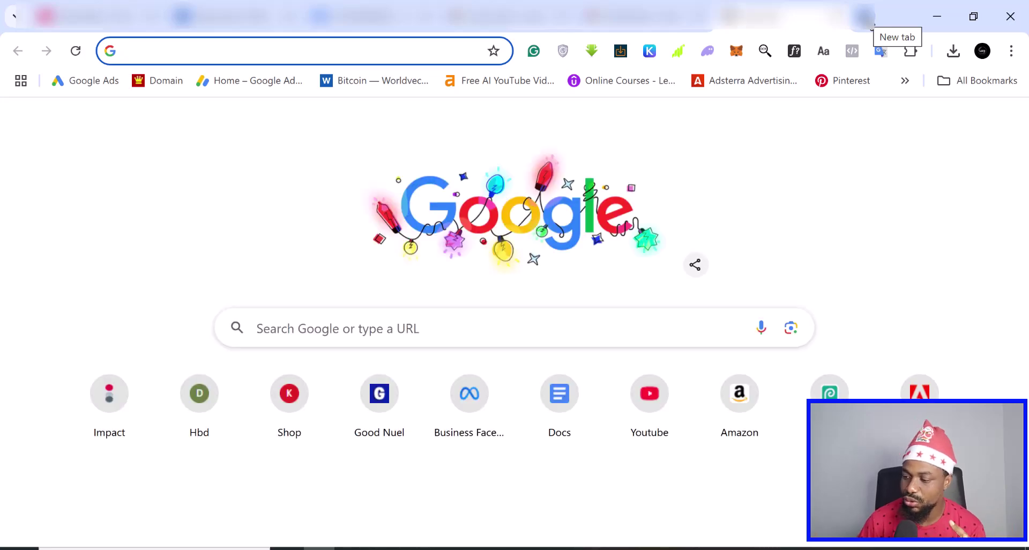
left_click(379, 395)
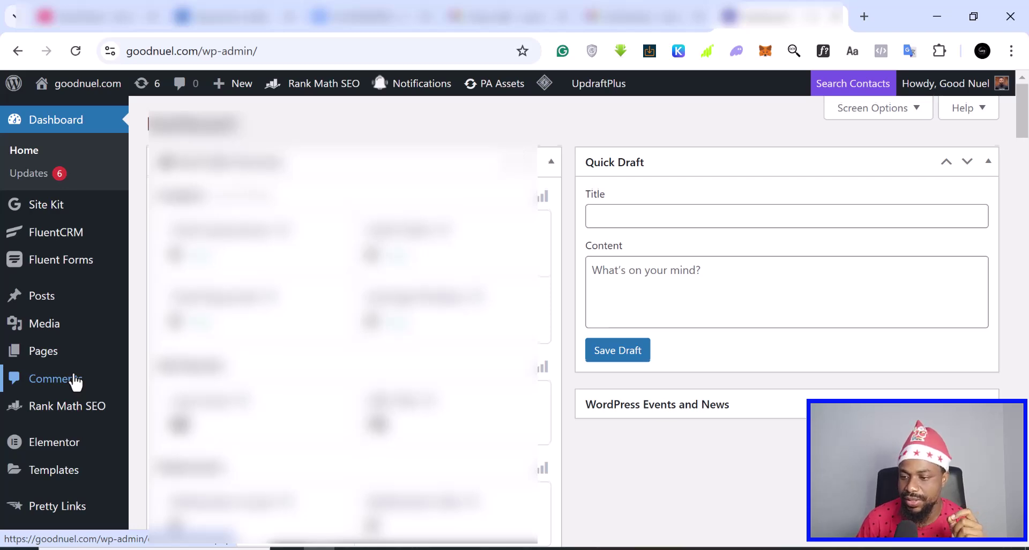
scroll(74, 381, "down", 2)
scroll(64, 462, "down", 2)
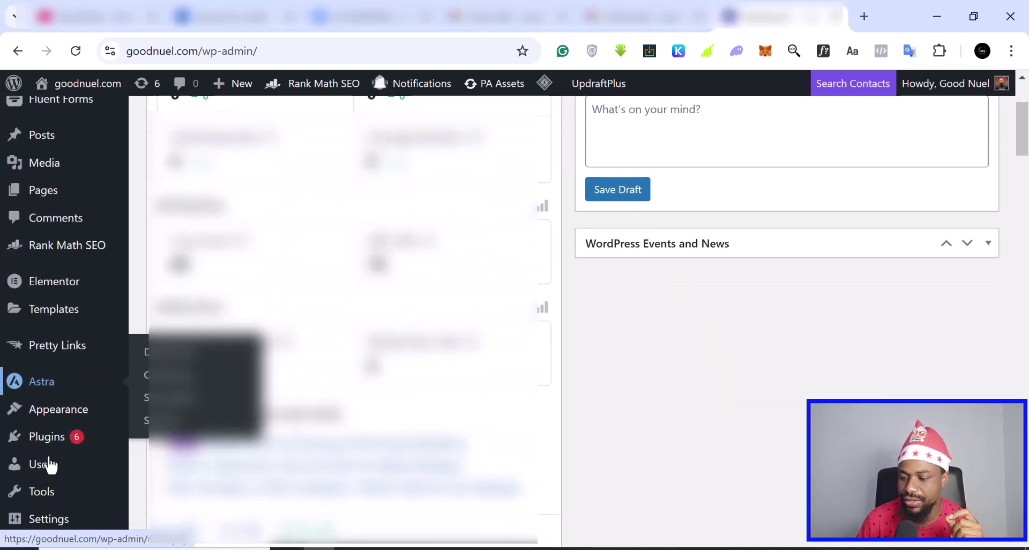
mouse_move(119, 435)
left_click(170, 464)
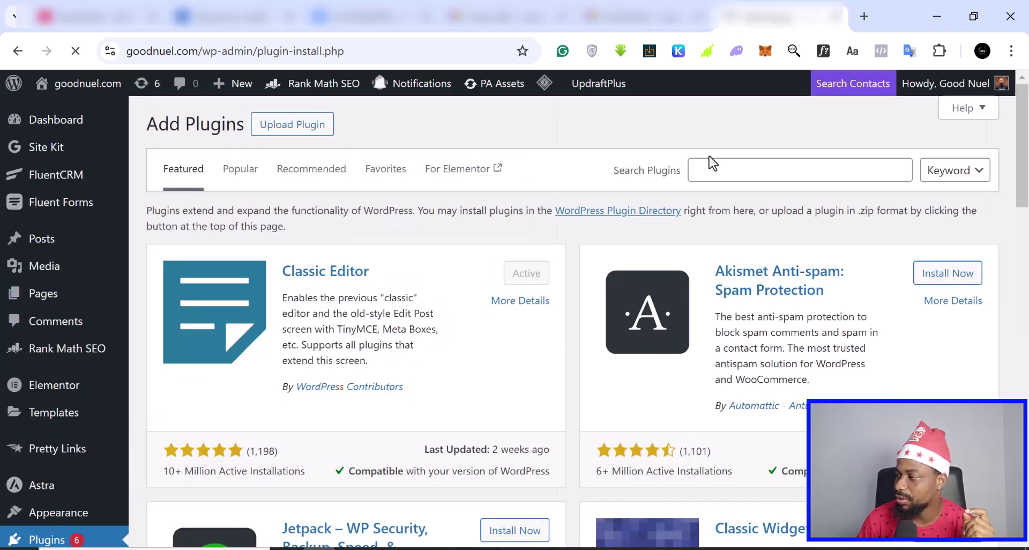
left_click(712, 171)
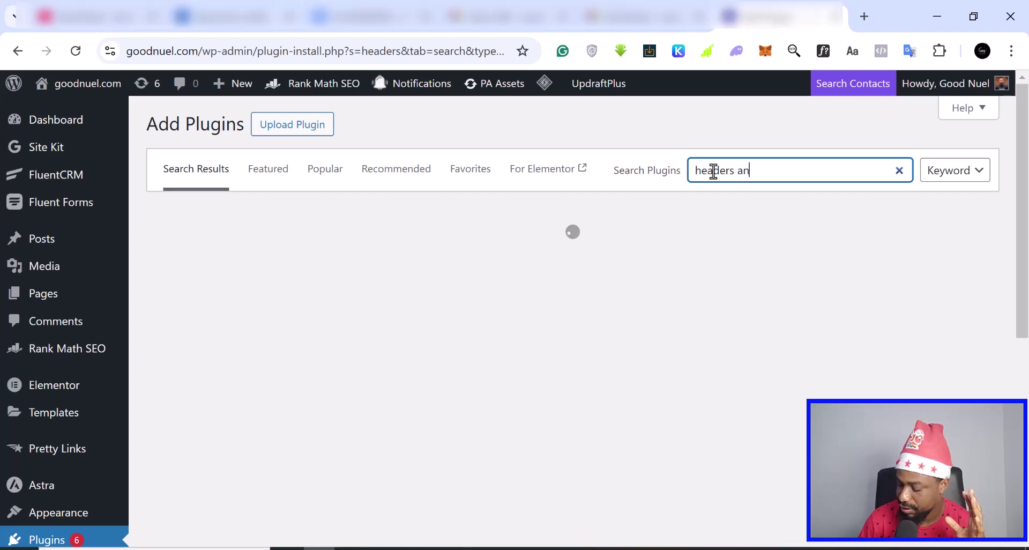
type("footer")
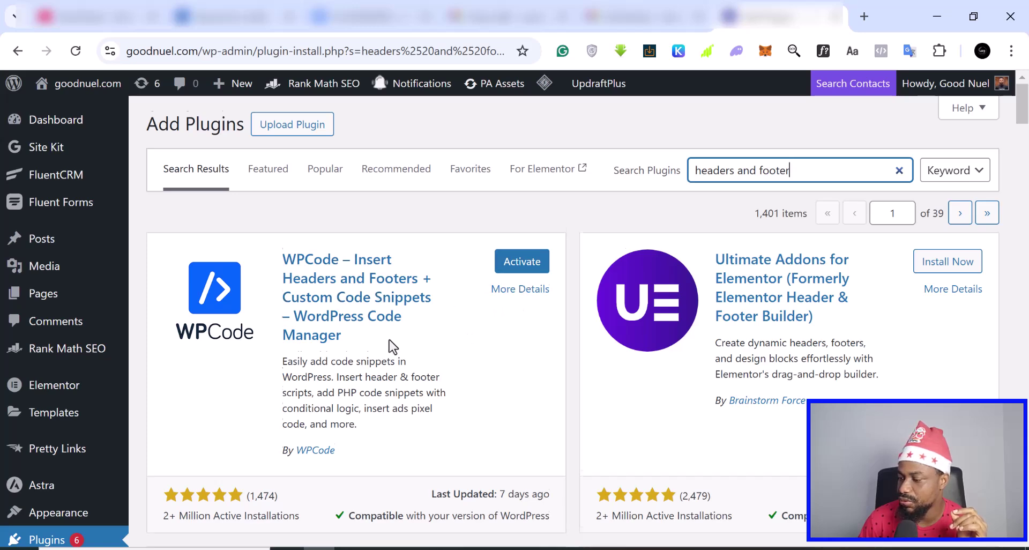
- Open Settings > WP Headers and Footers to view the existing header scripts
scroll(393, 347, "down", 2)
scroll(392, 346, "down", 2)
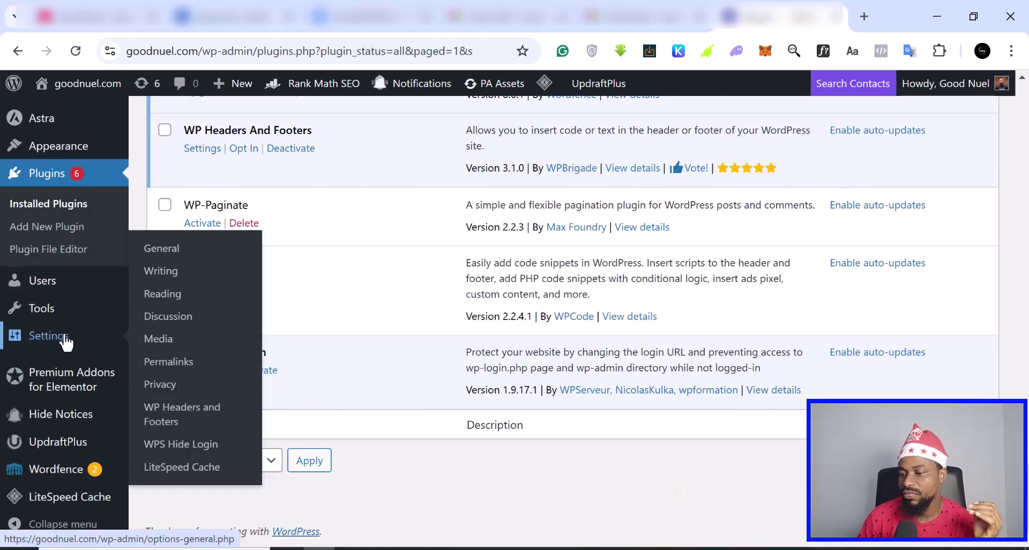
mouse_move(33, 370)
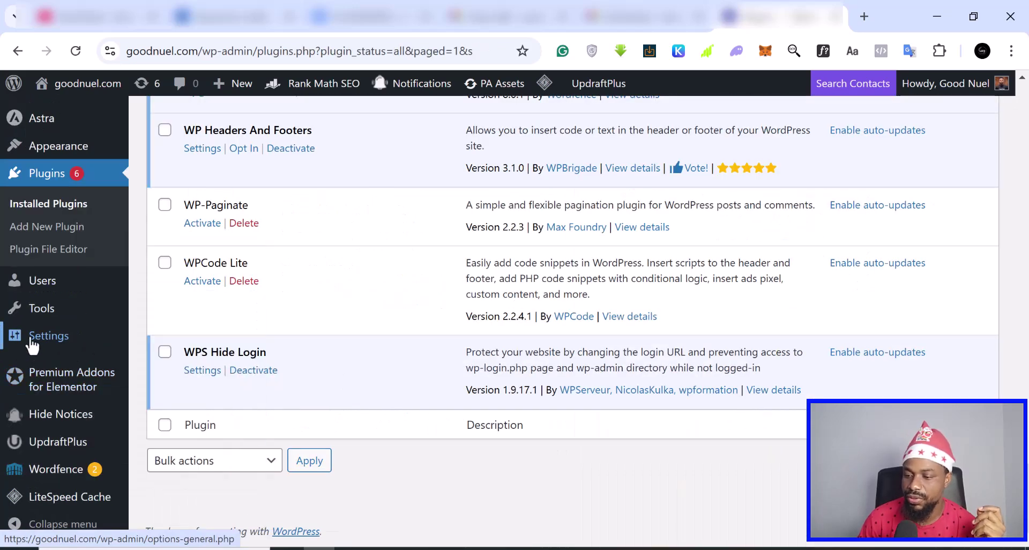
mouse_move(51, 338)
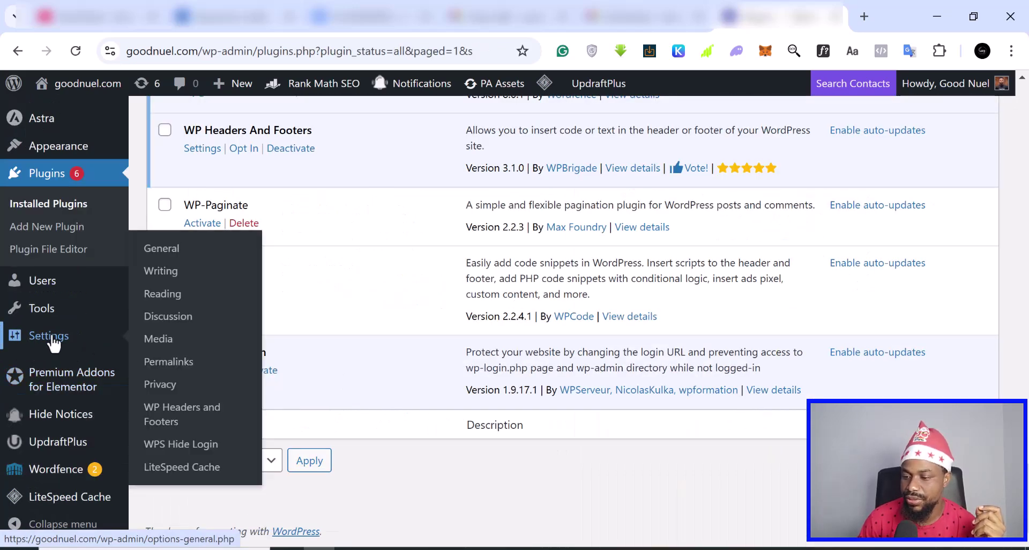
left_click(160, 415)
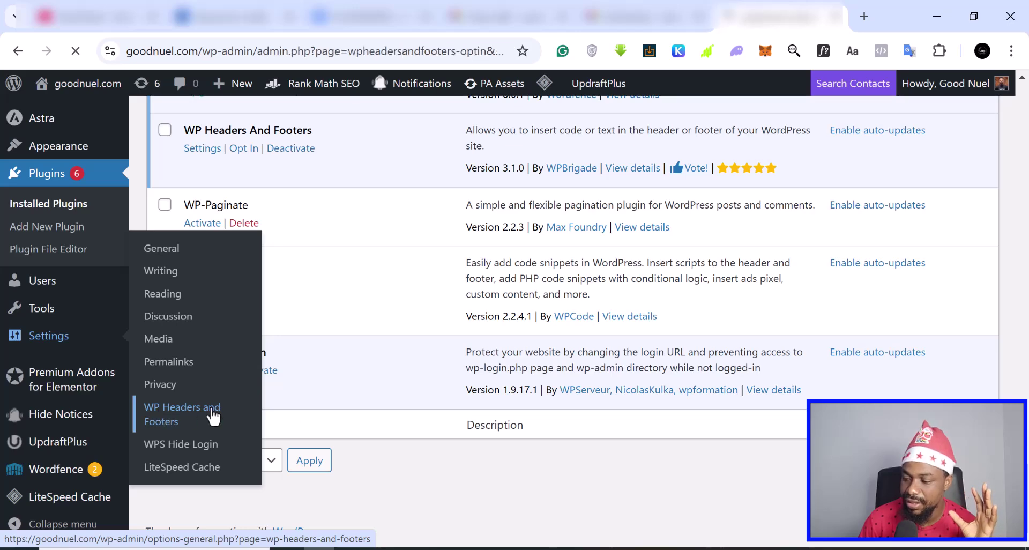
scroll(337, 391, "down", 1)
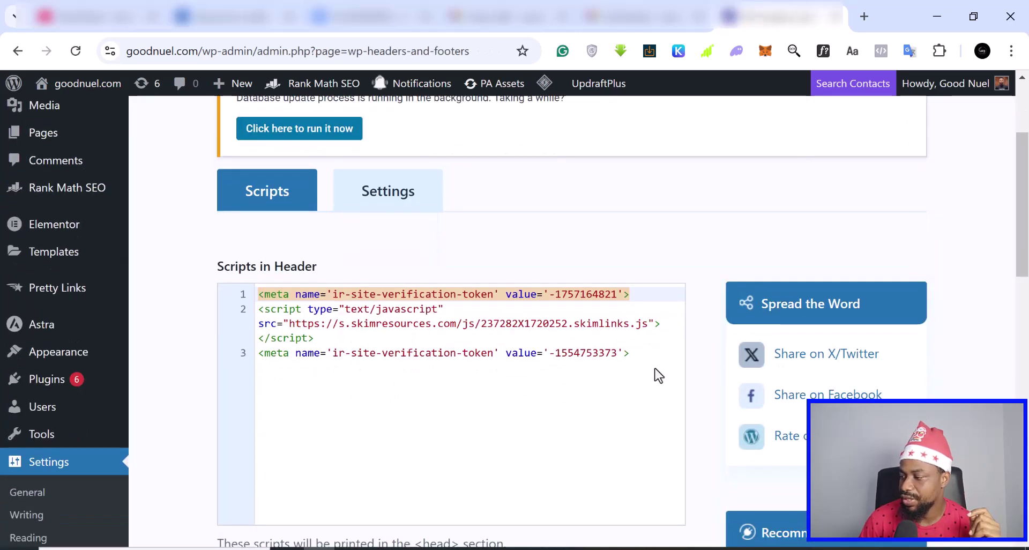
- Paste the impact-site-verification meta tag as line 4 of Scripts in Header and save the changes
left_click(620, 385)
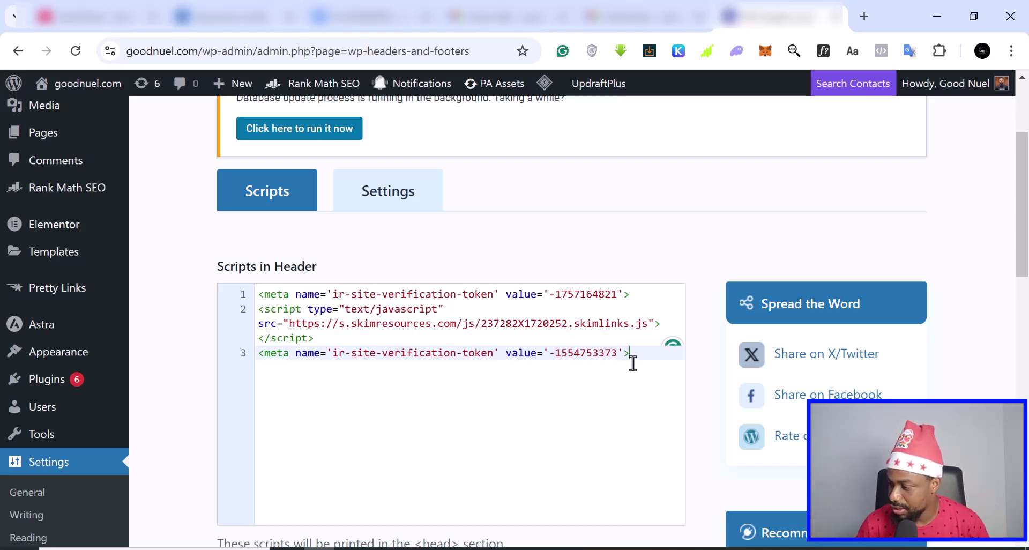
key("Return")
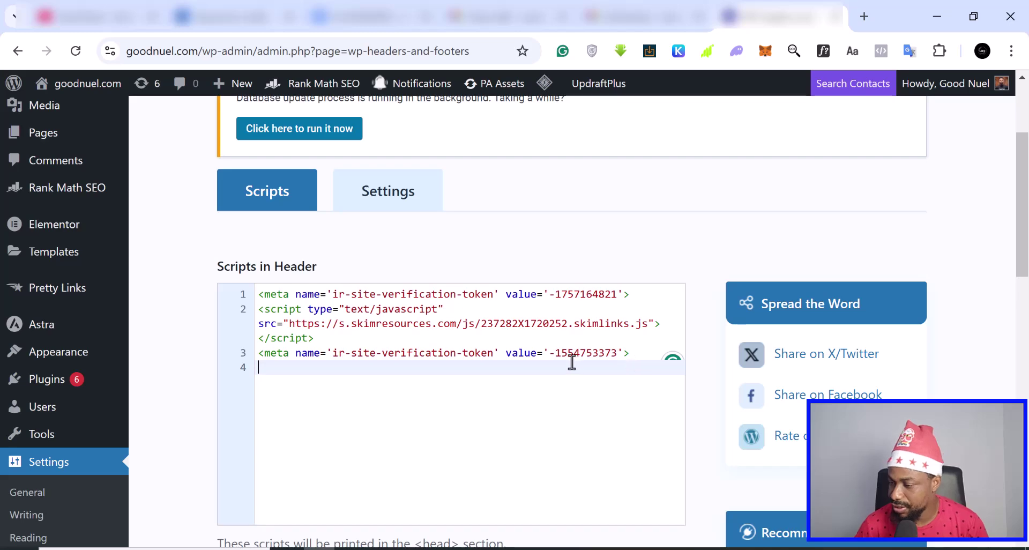
right_click(274, 367)
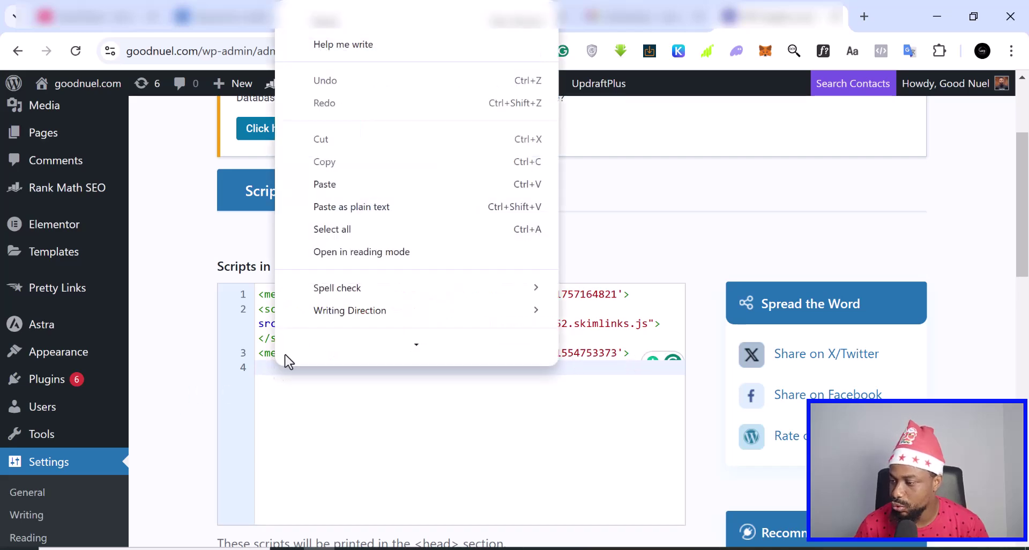
left_click(336, 198)
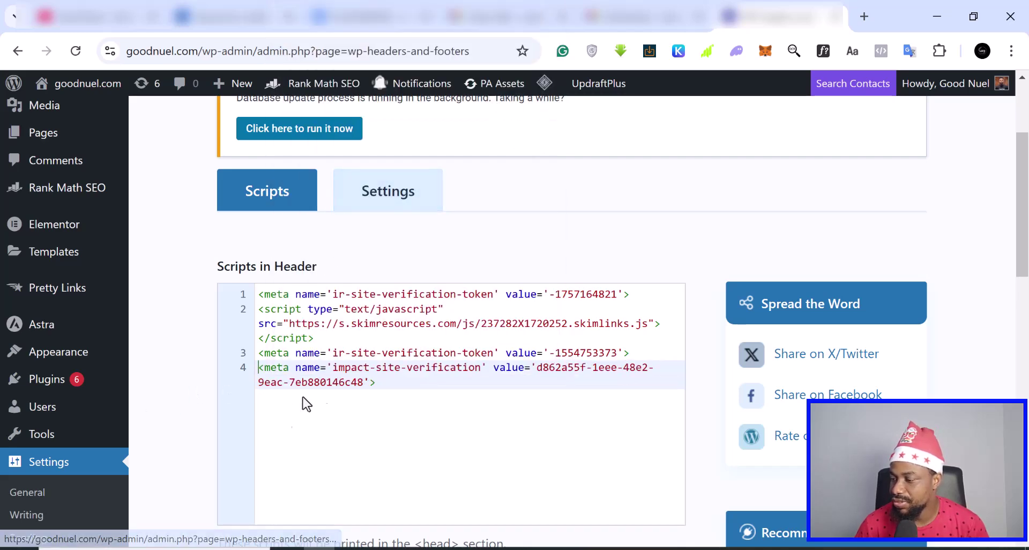
scroll(573, 467, "down", 15)
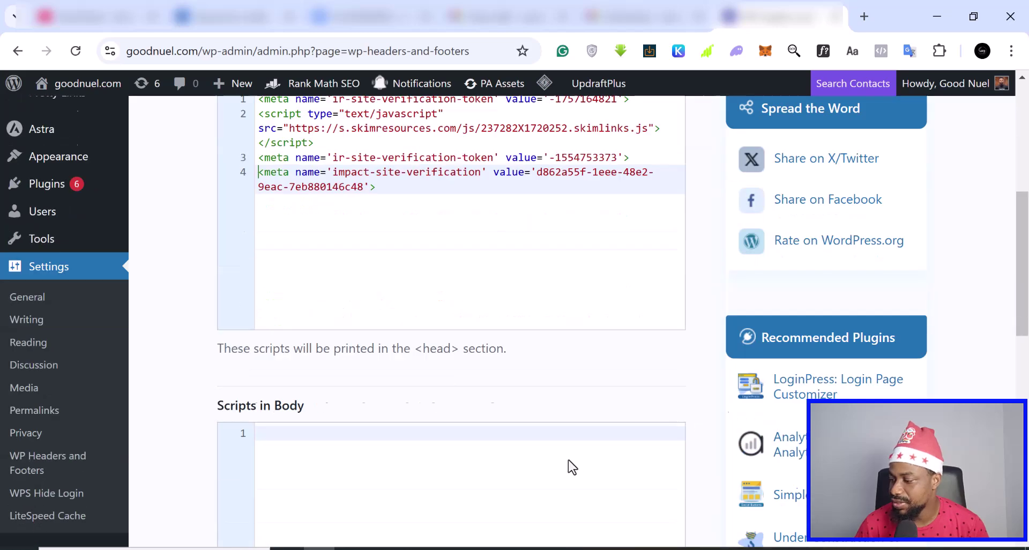
scroll(572, 467, "down", 1)
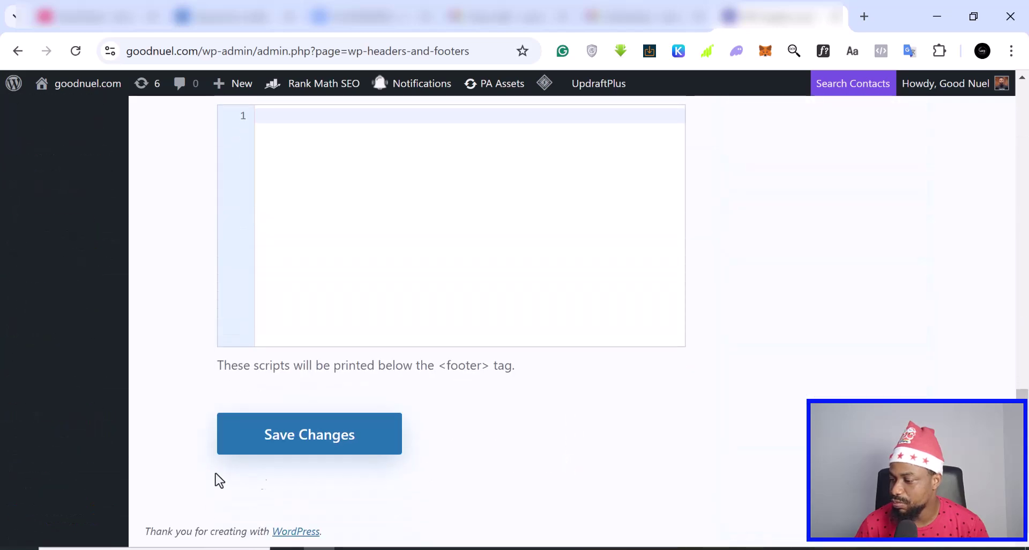
left_click(332, 444)
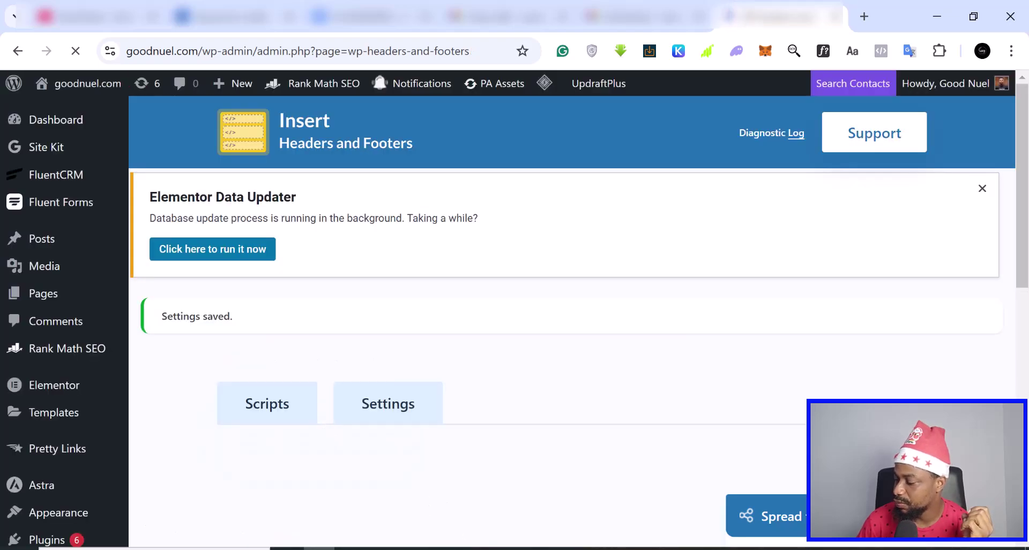
- Back in impact.com, zoom the browser page out and close the verification code dialog
key("alt+Tab")
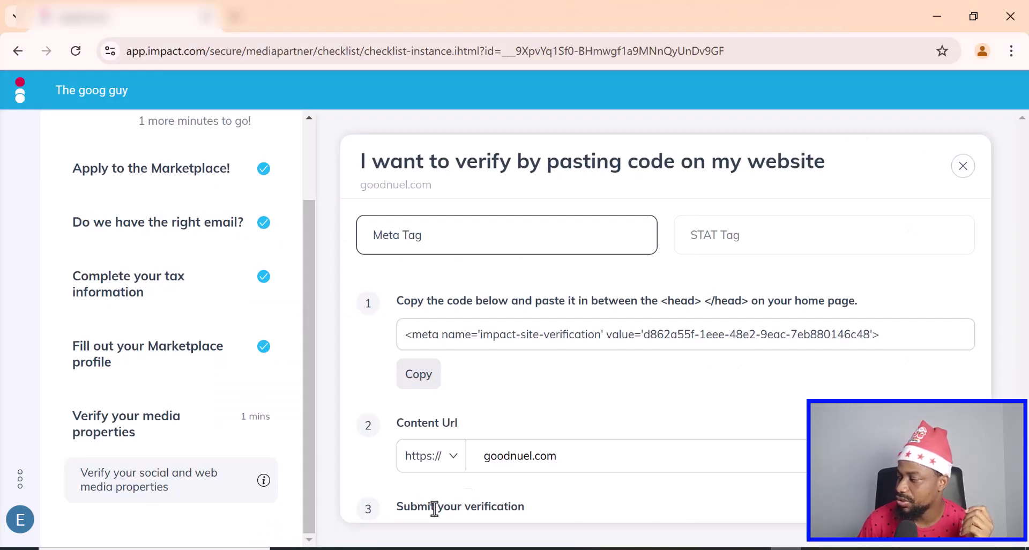
left_click(1011, 51)
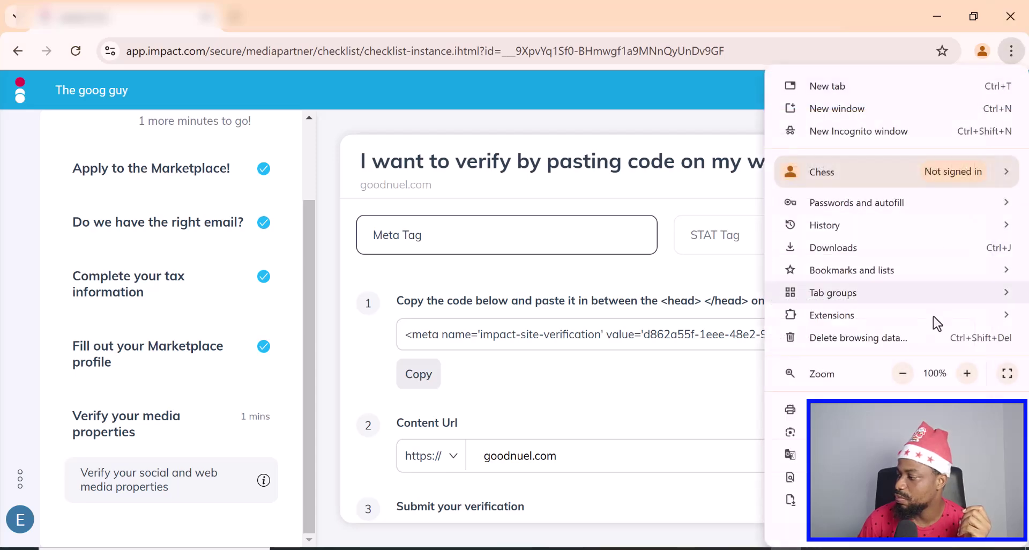
left_click(903, 373)
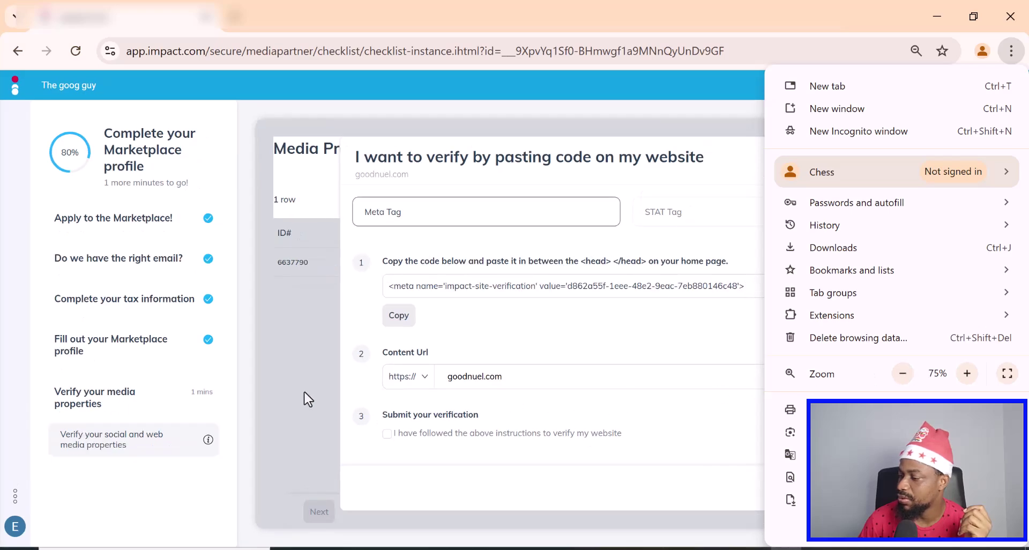
left_click(300, 388)
left_click(300, 389)
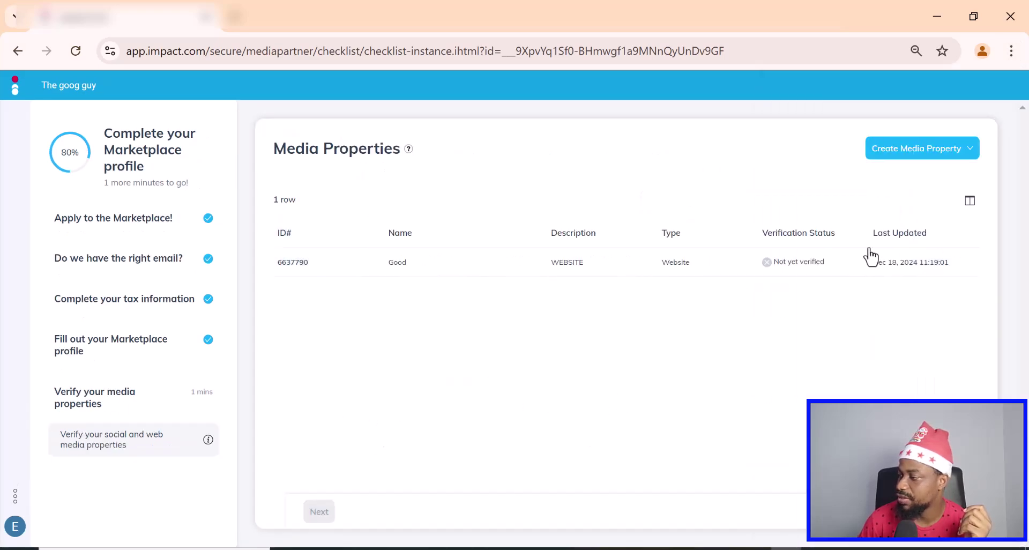
- Submit goodnuel.com for verification by pasted code, confirming the code was added to the site
left_click(929, 269)
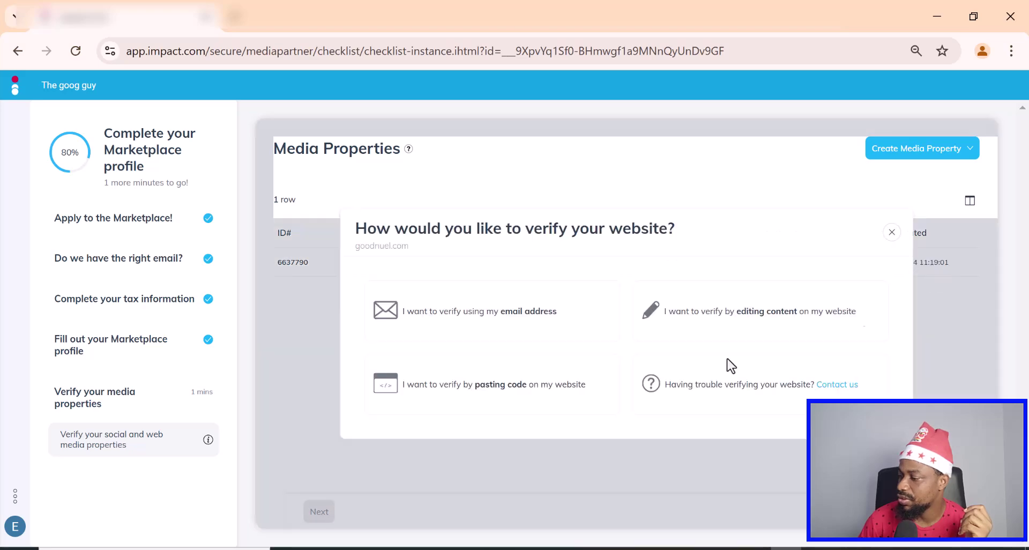
left_click(542, 394)
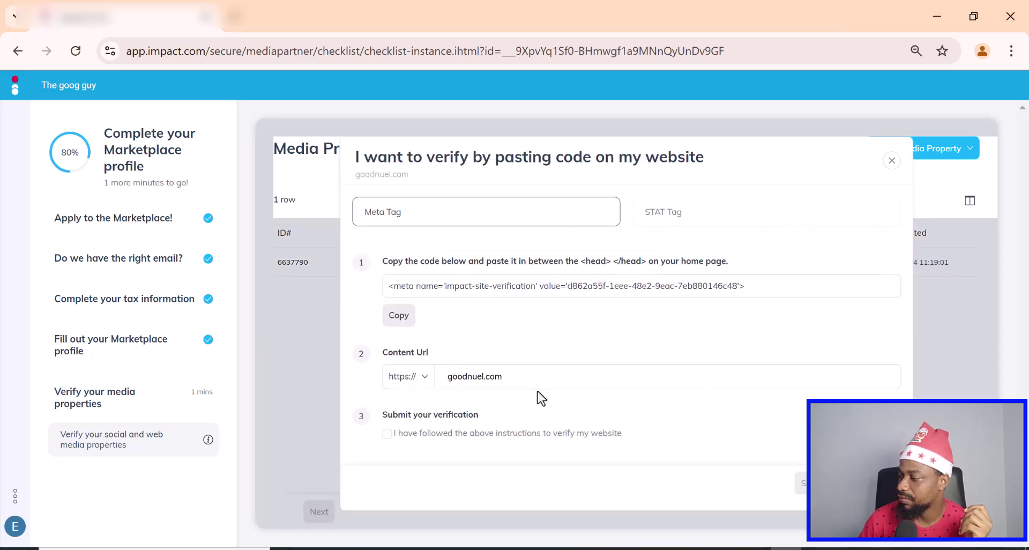
left_click(387, 434)
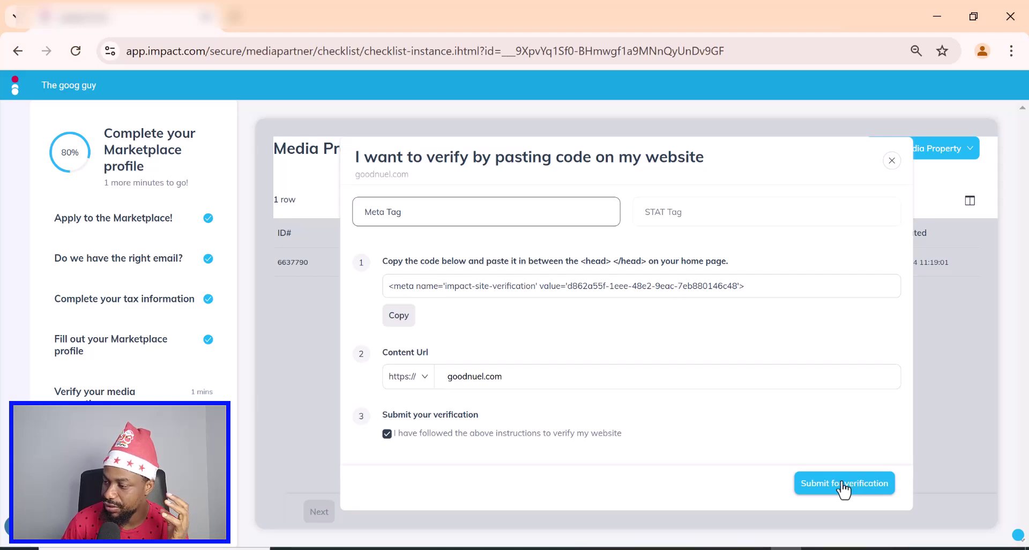
left_click(843, 484)
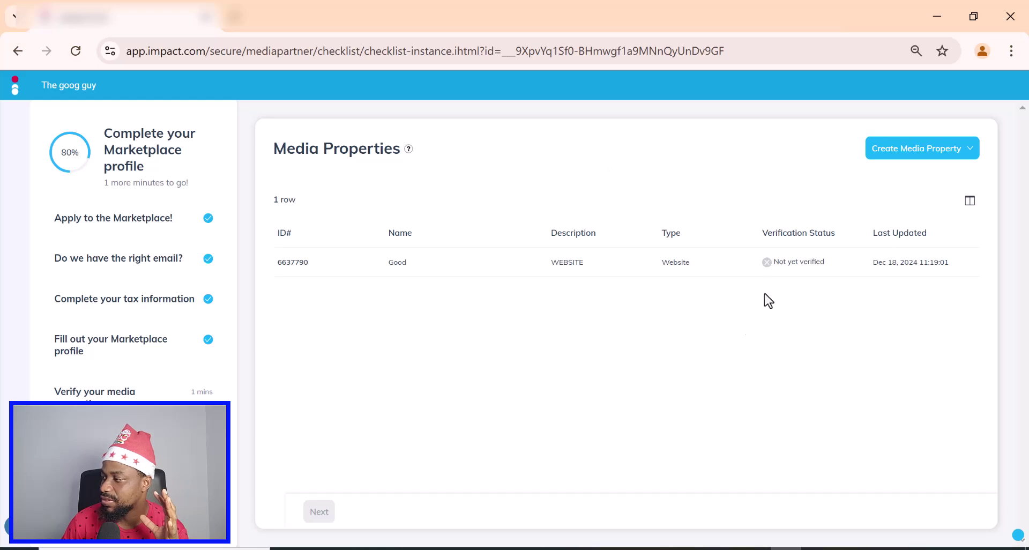
- Refresh to show the Good website property as Verified, then continue past the media properties step
mouse_move(899, 269)
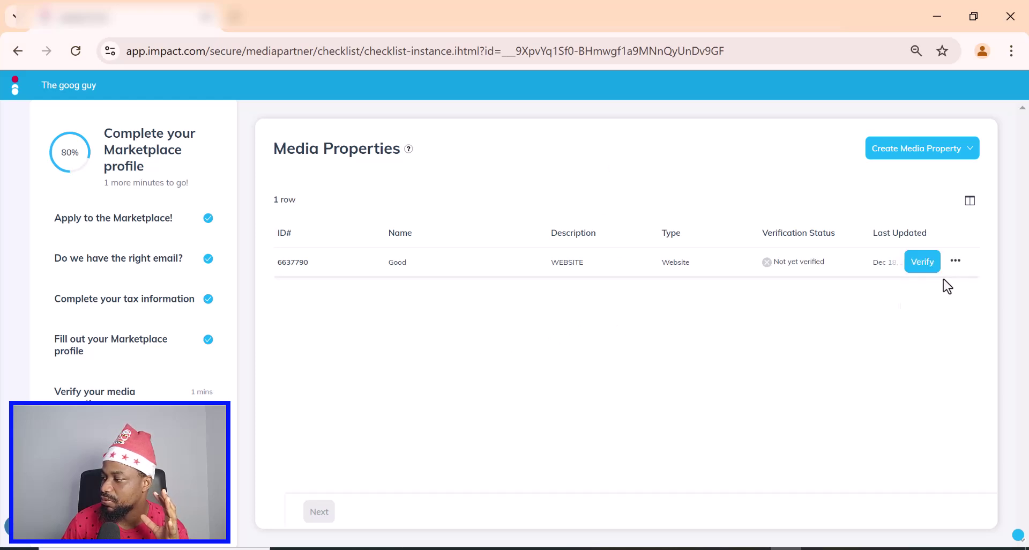
left_click(76, 51)
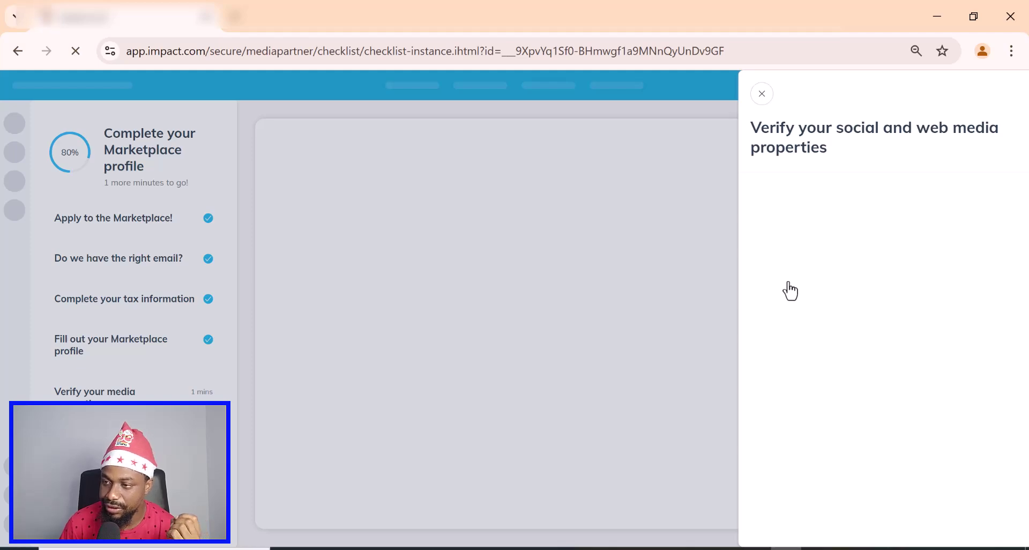
left_click(583, 164)
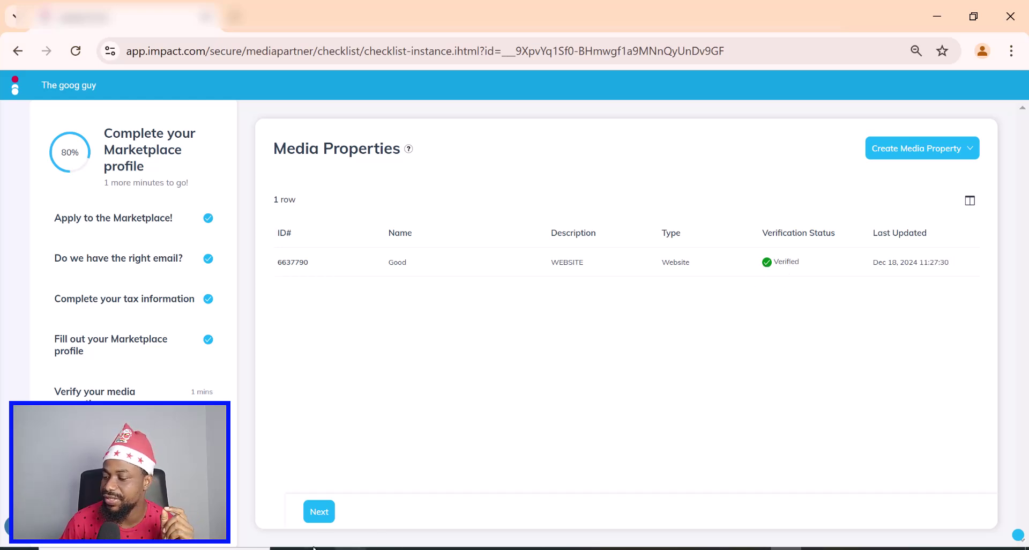
left_click(320, 512)
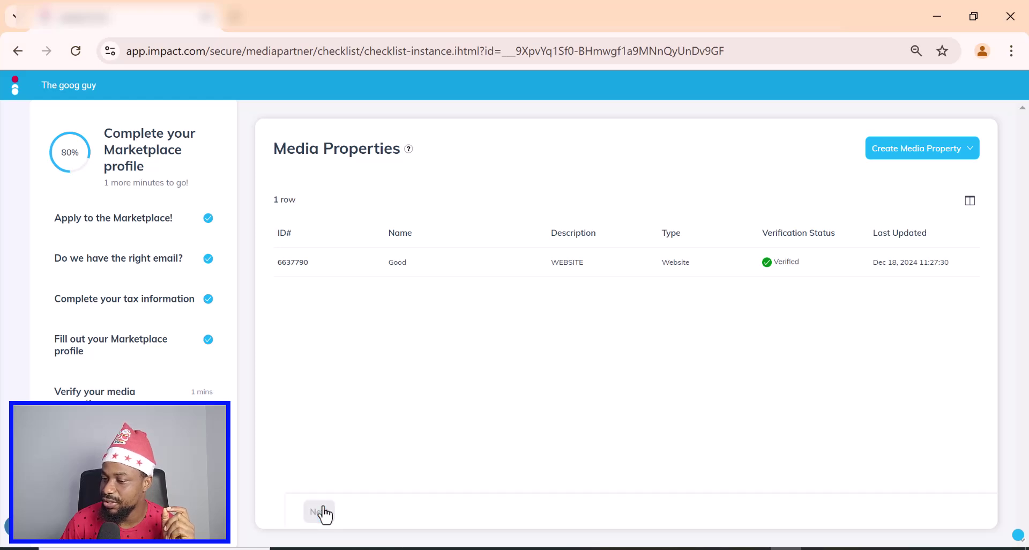